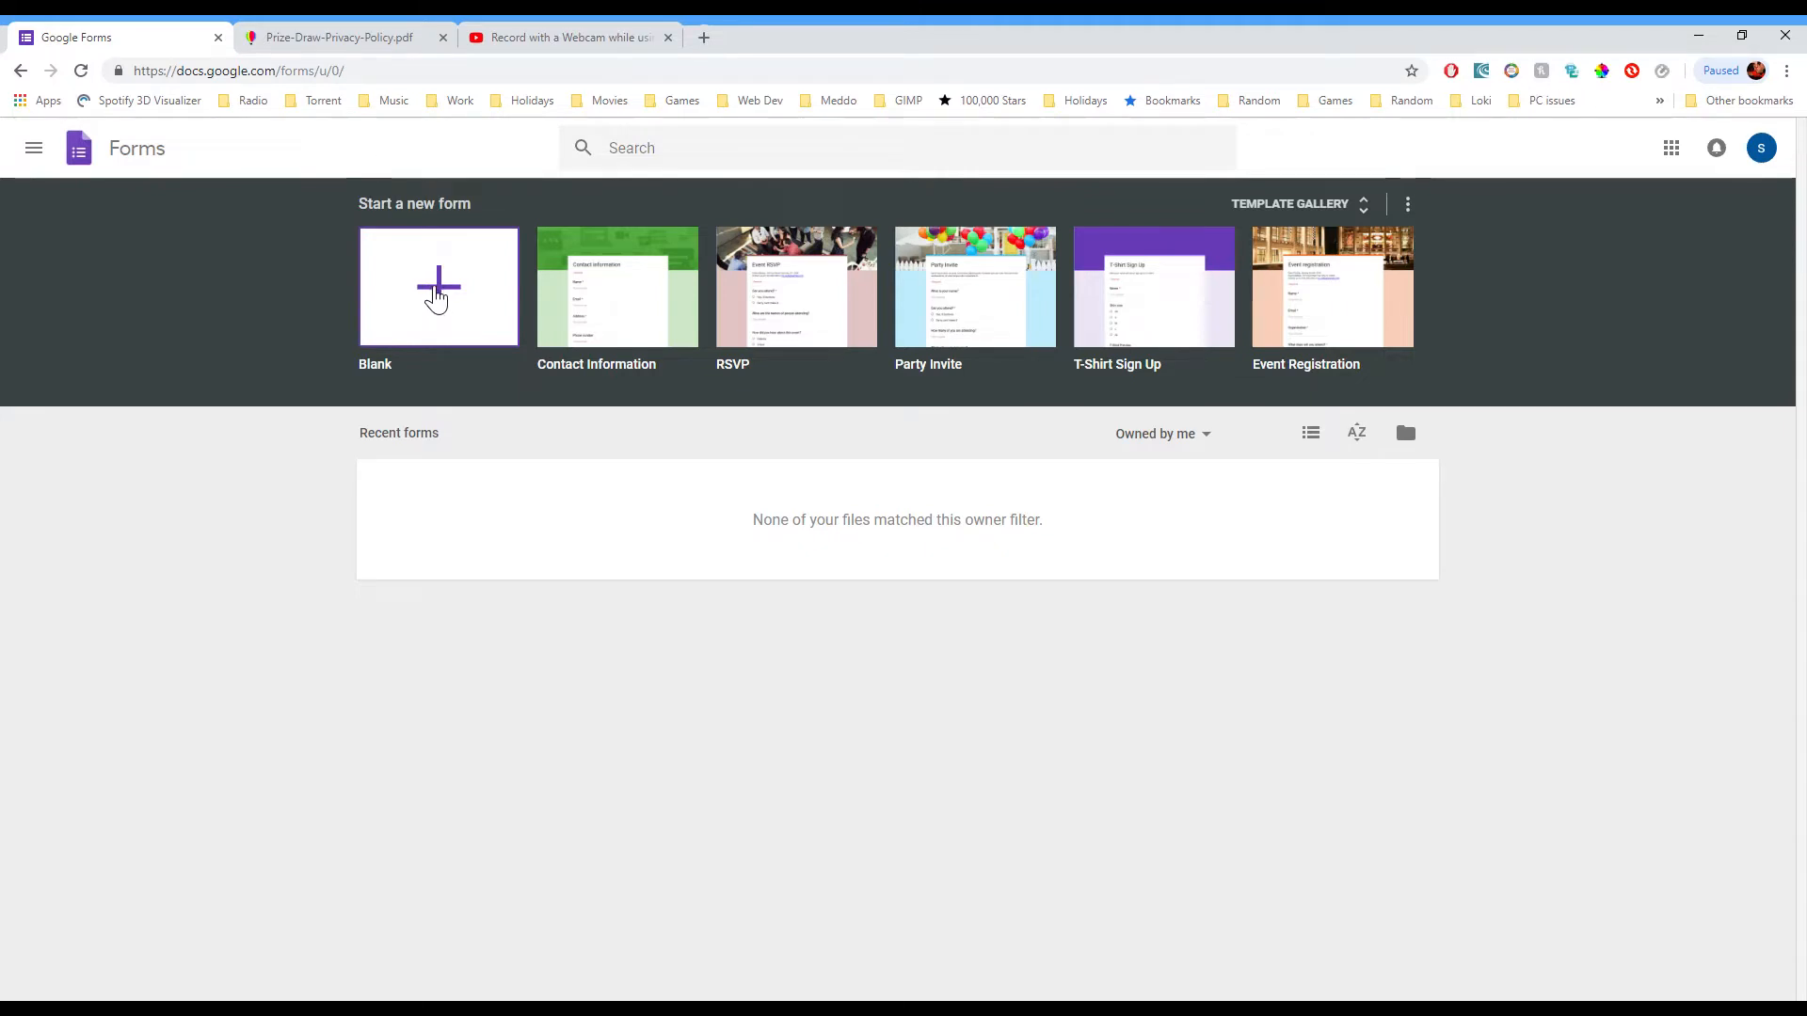
# Step: Create a blank form and rename the document 'Free Prize Draw'
pyautogui.click(436, 295)
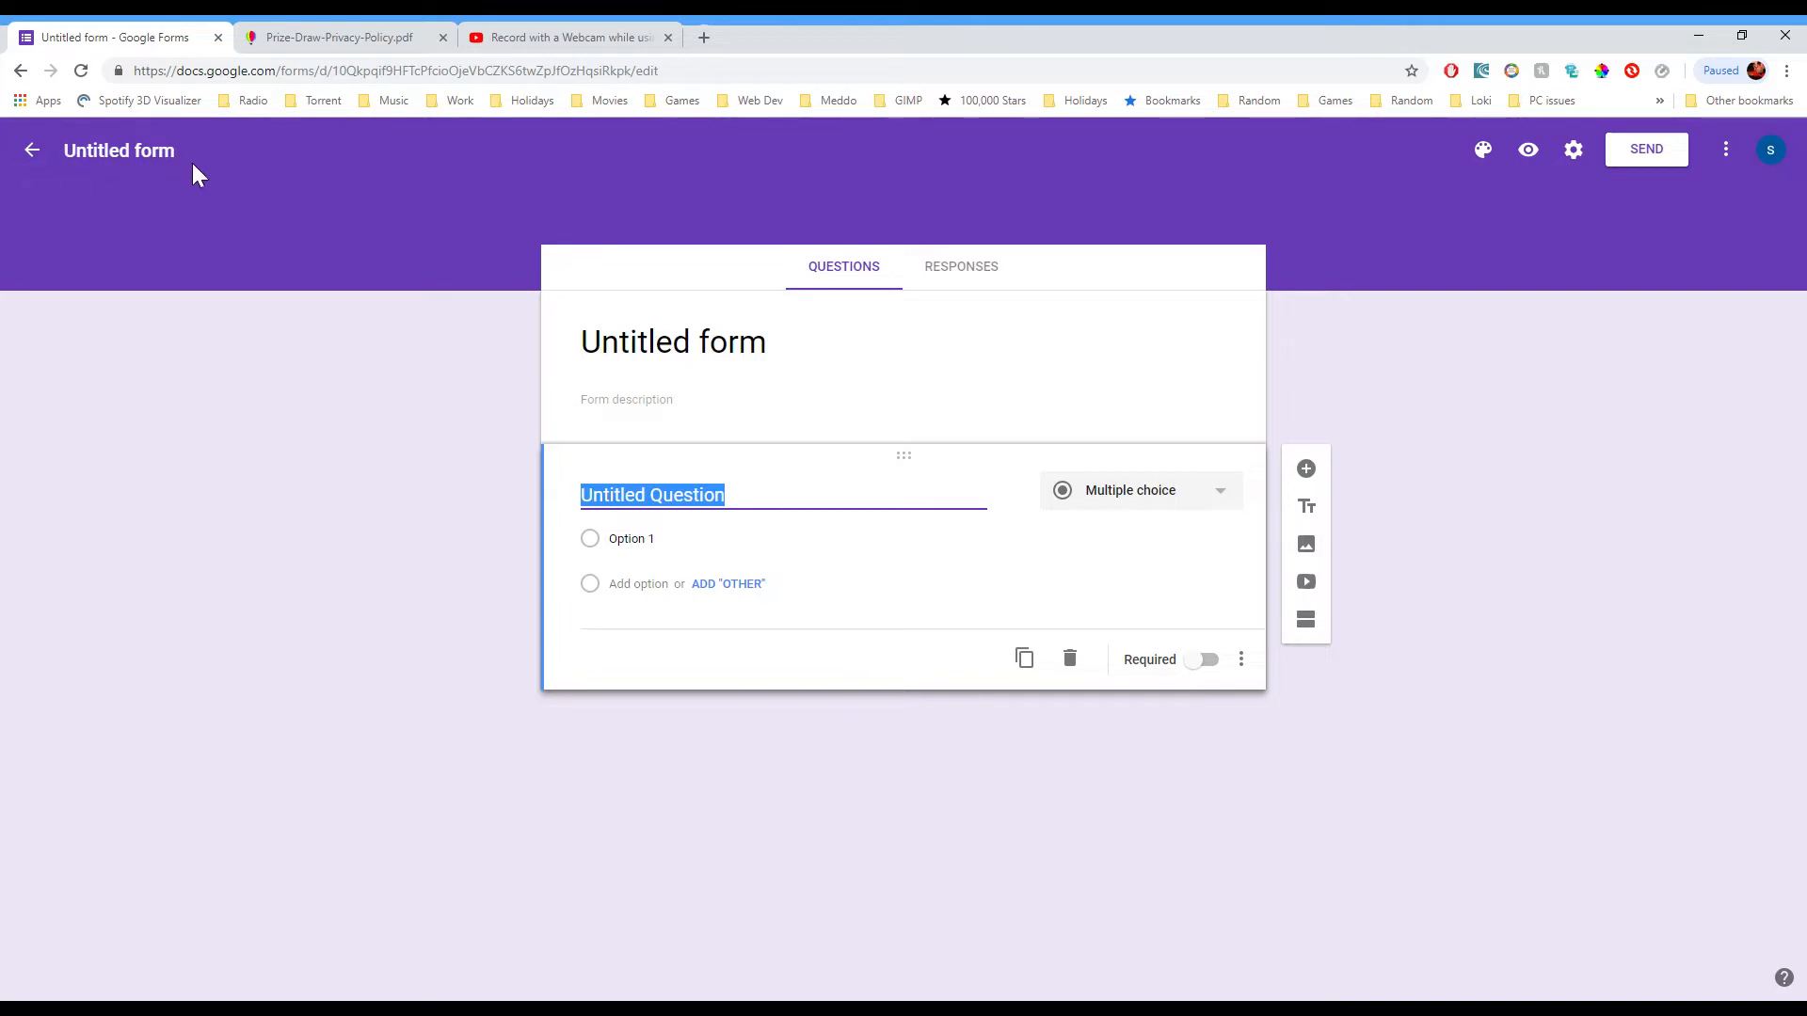
pyautogui.click(119, 166)
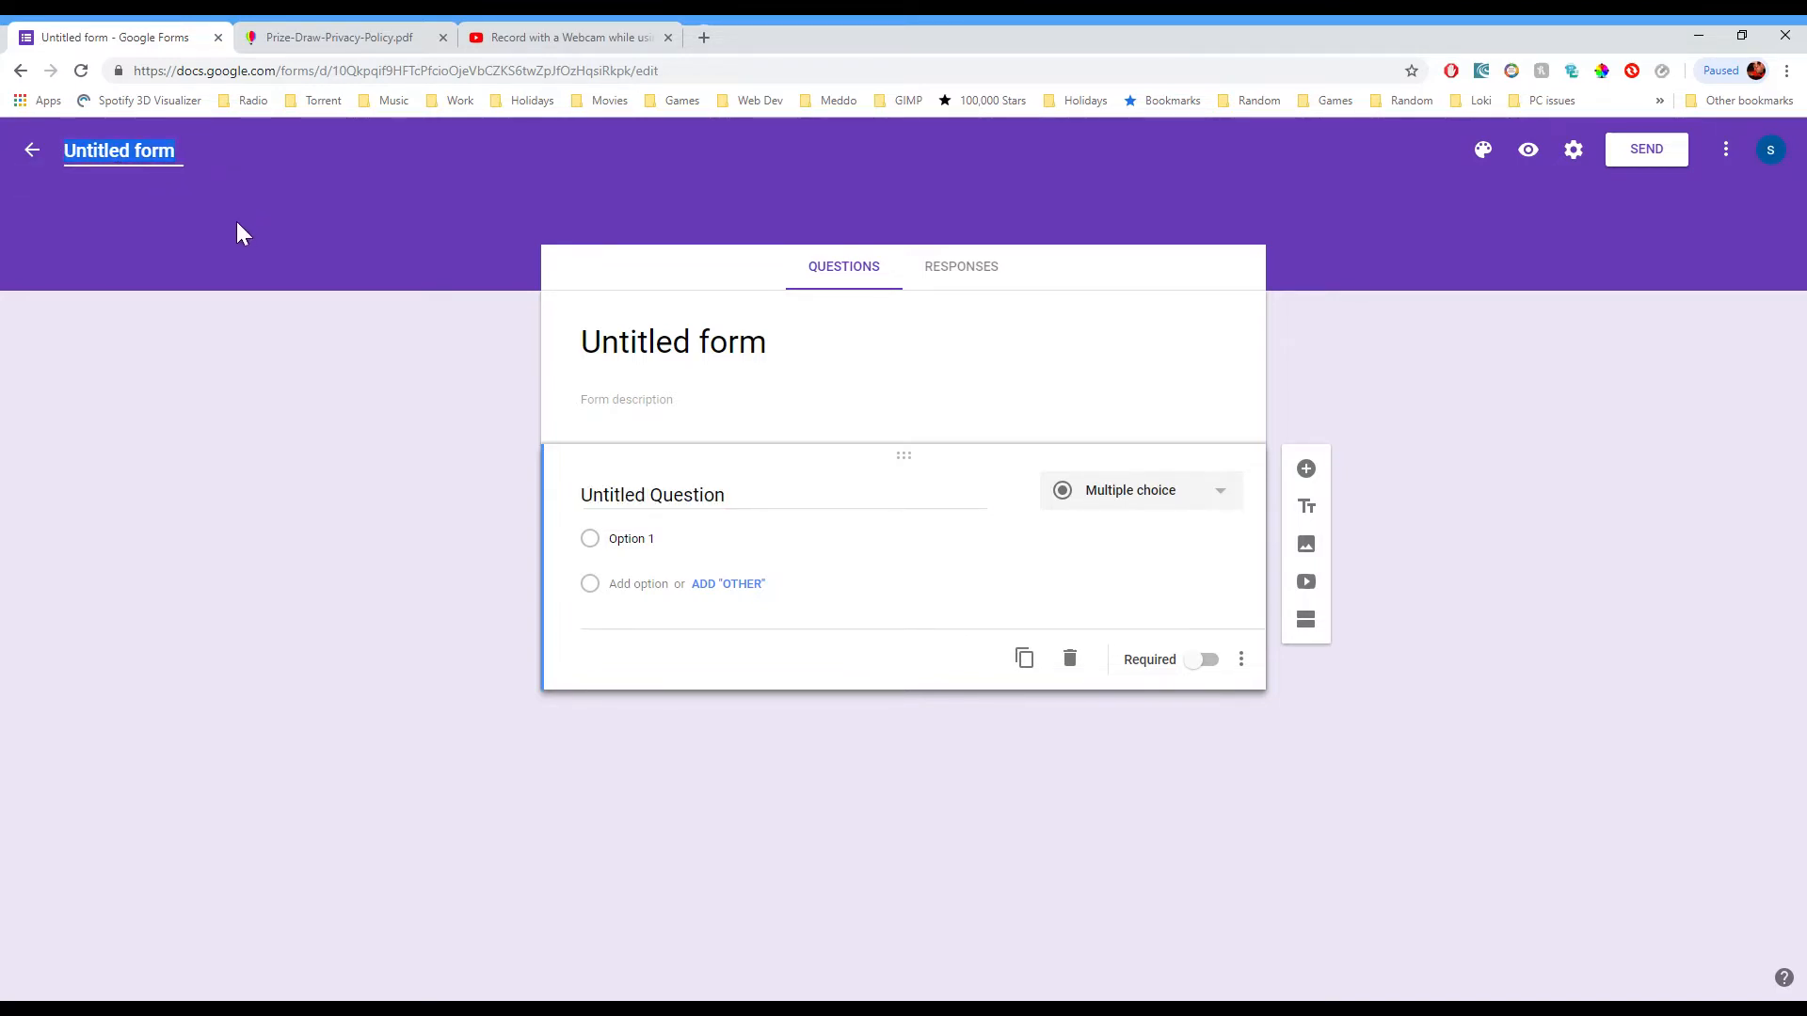
pyautogui.hotkey('alt', 'Tab')
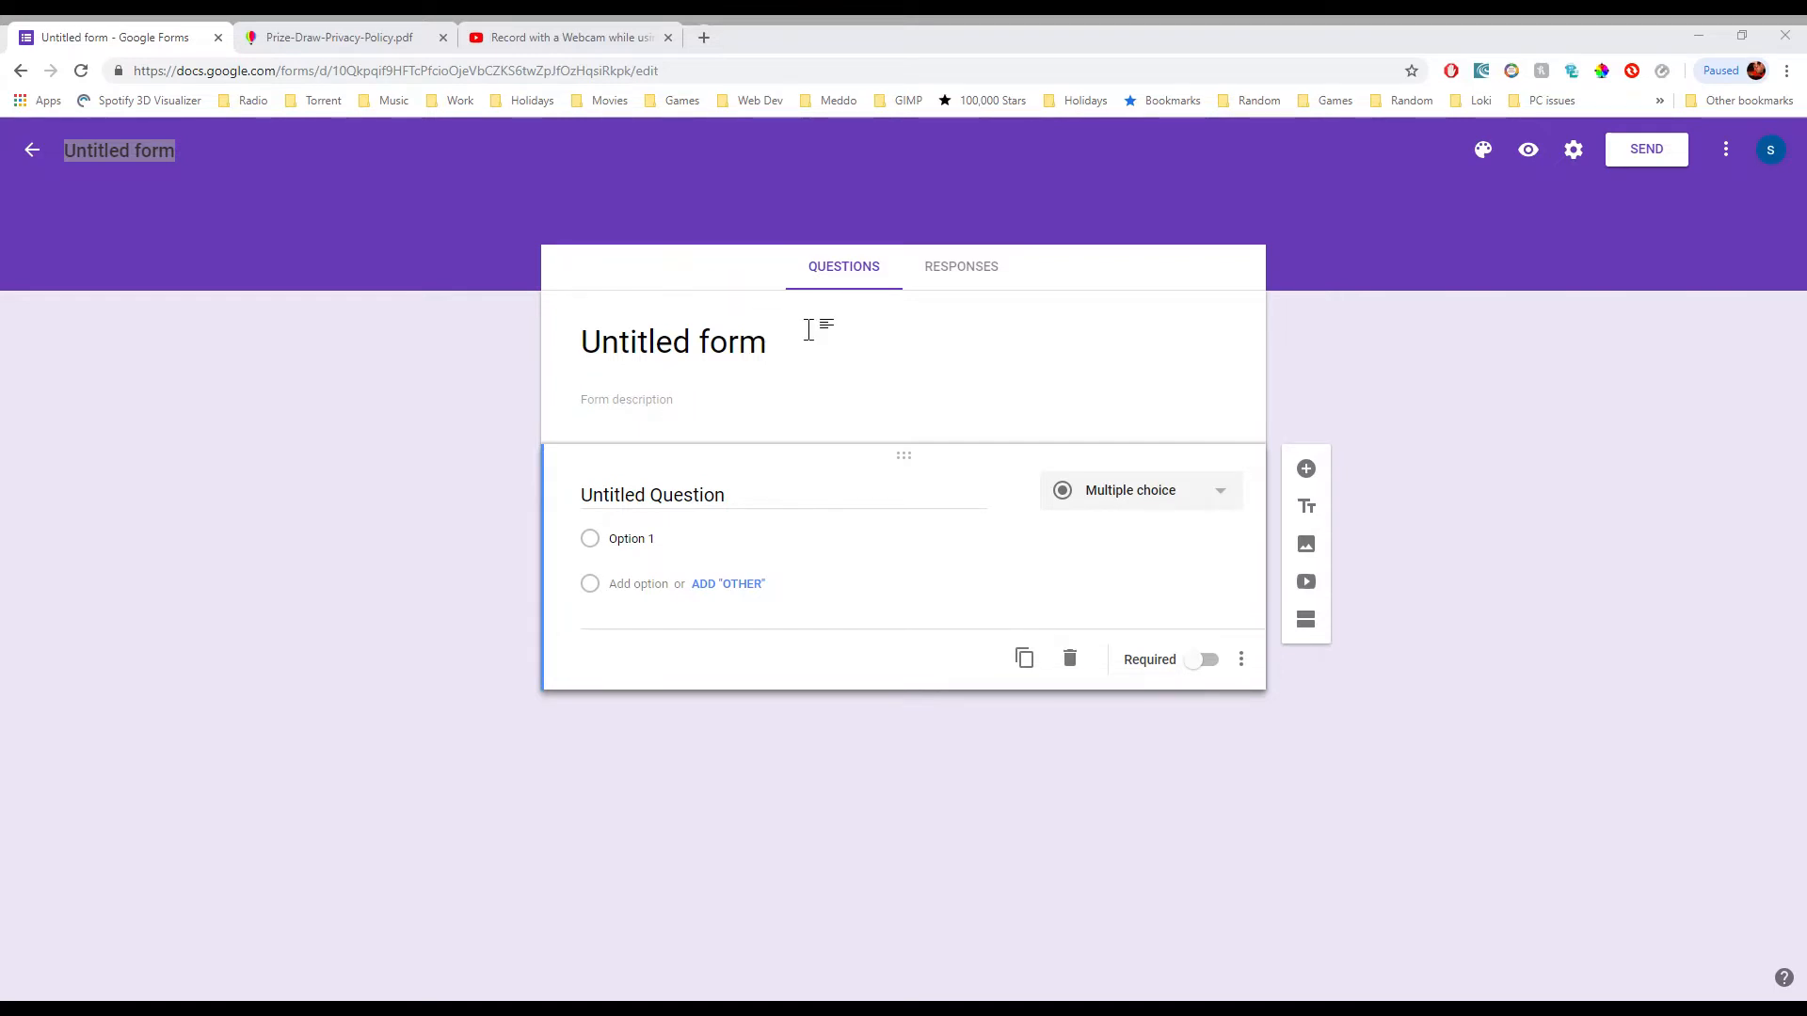
pyautogui.hotkey('alt', 'Tab')
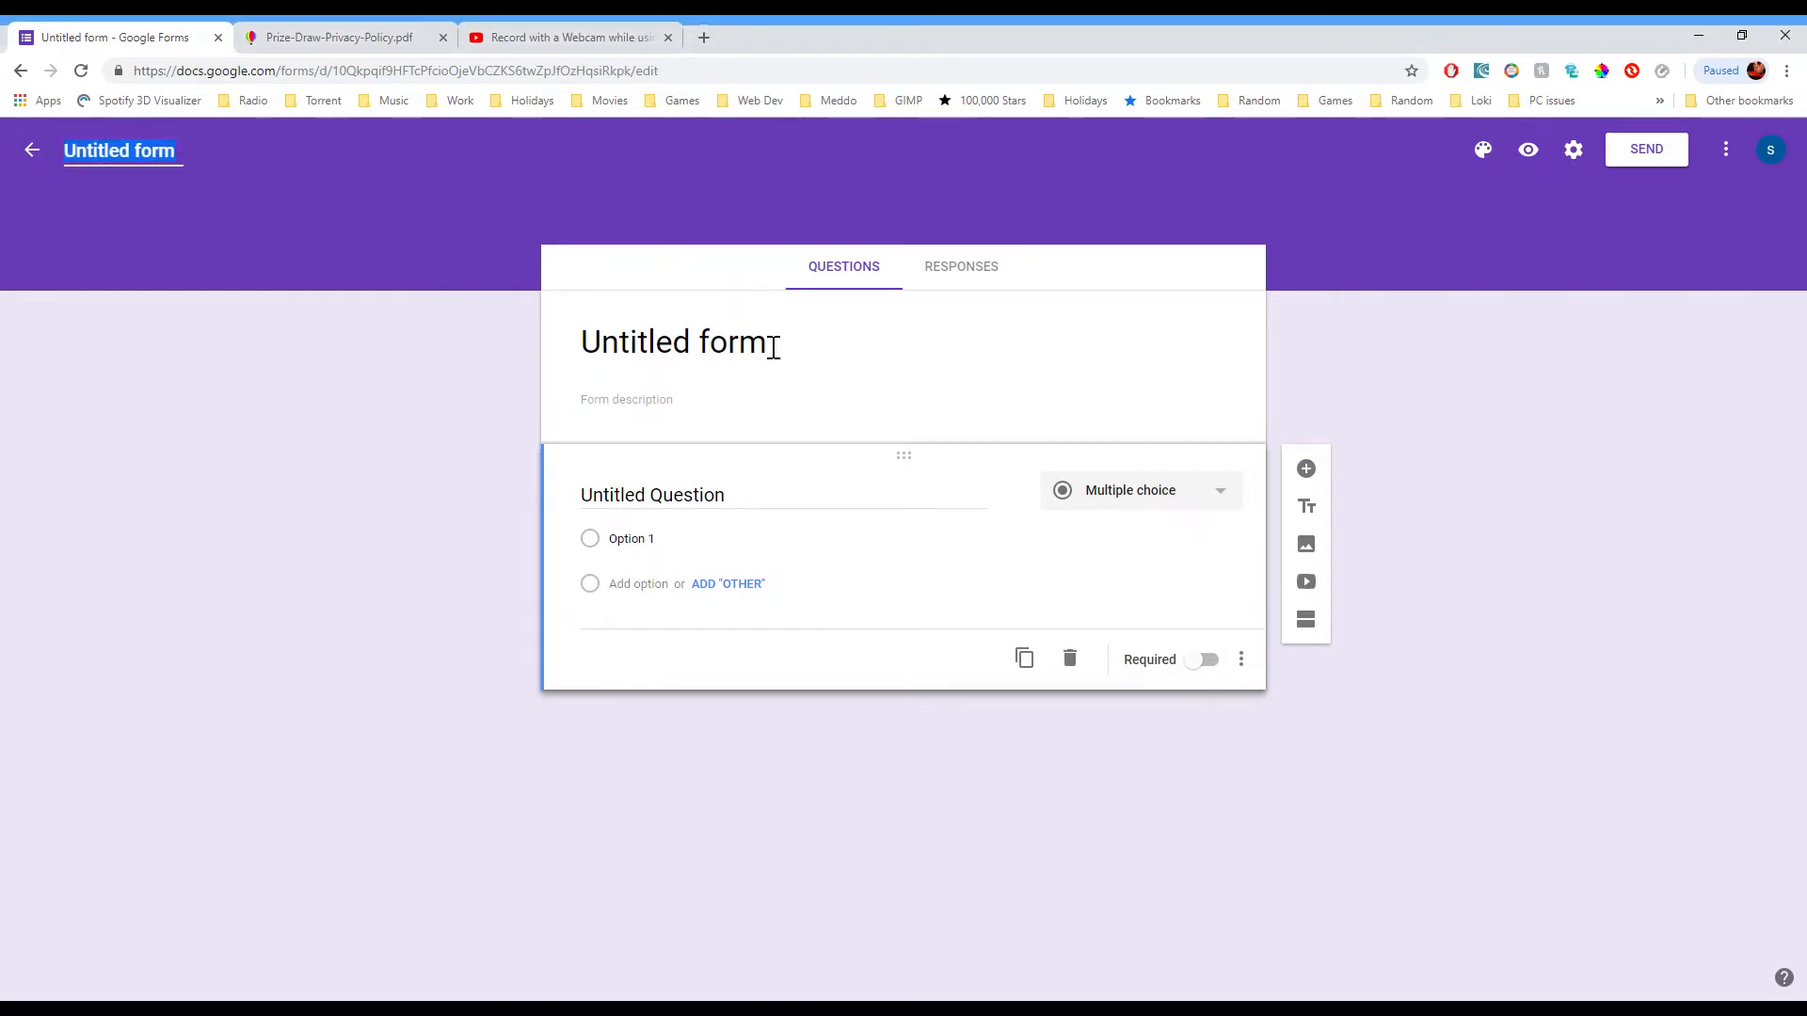
pyautogui.click(770, 334)
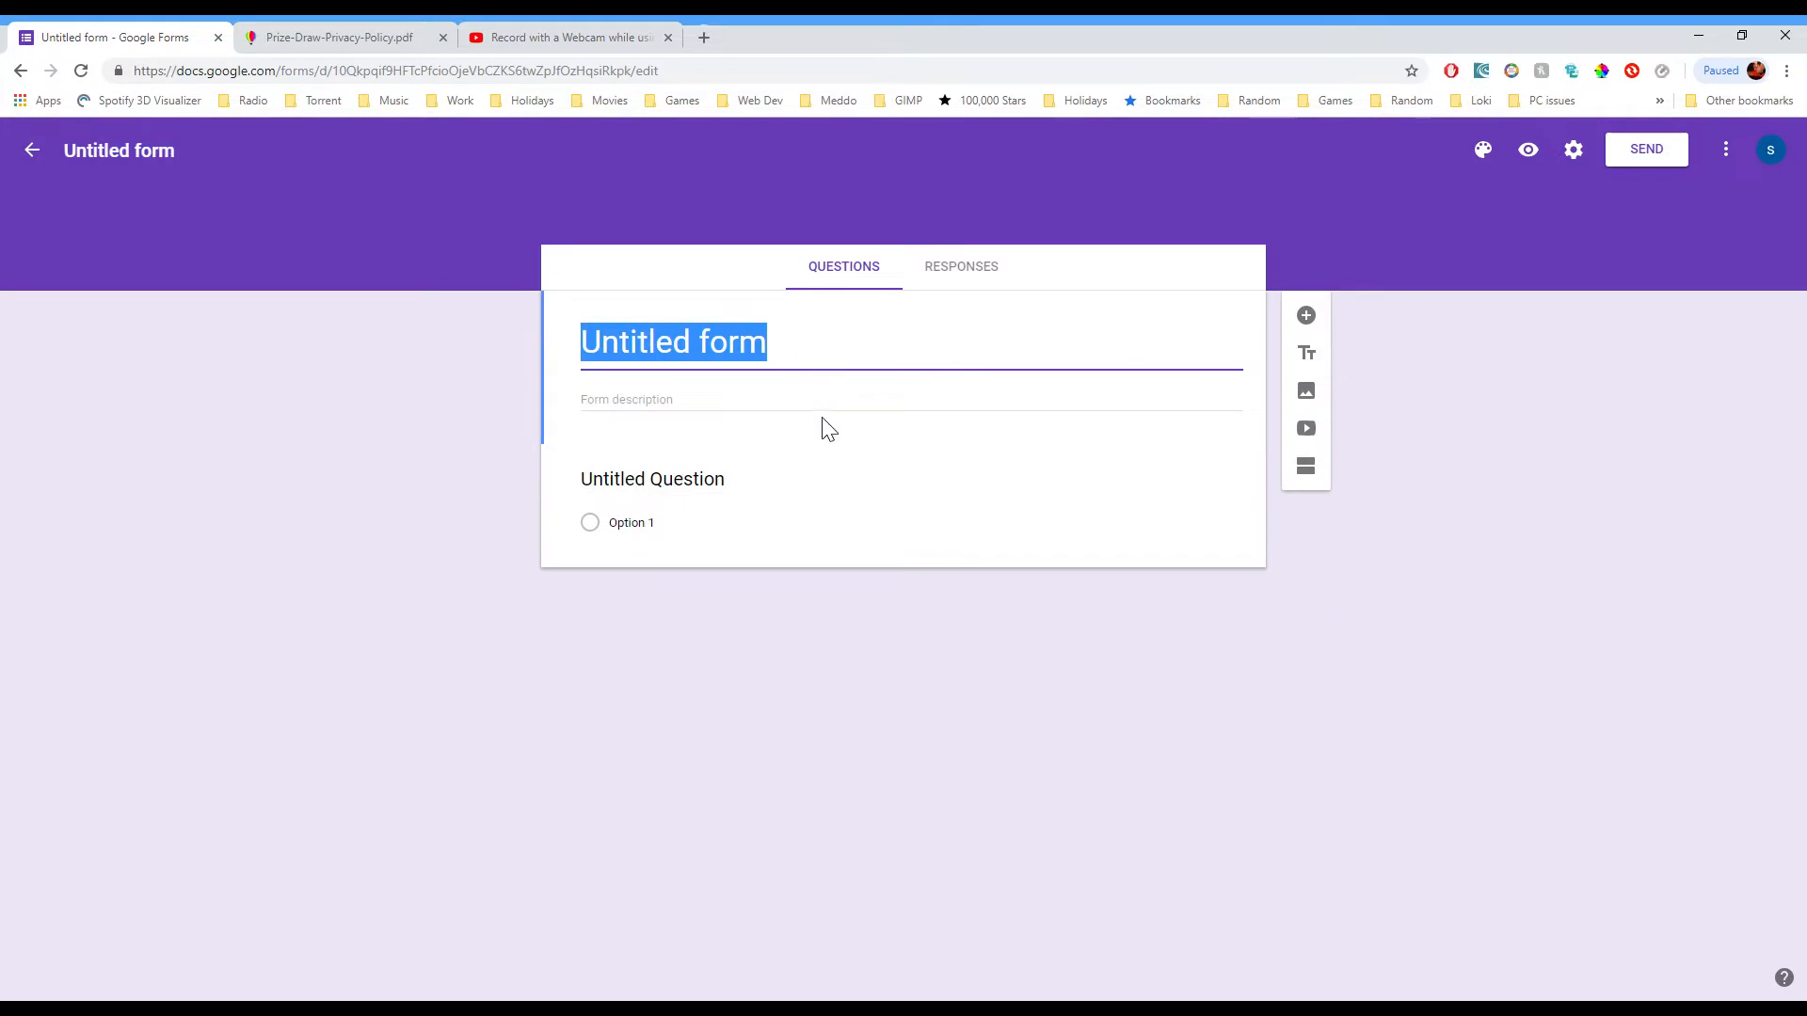
pyautogui.click(177, 162)
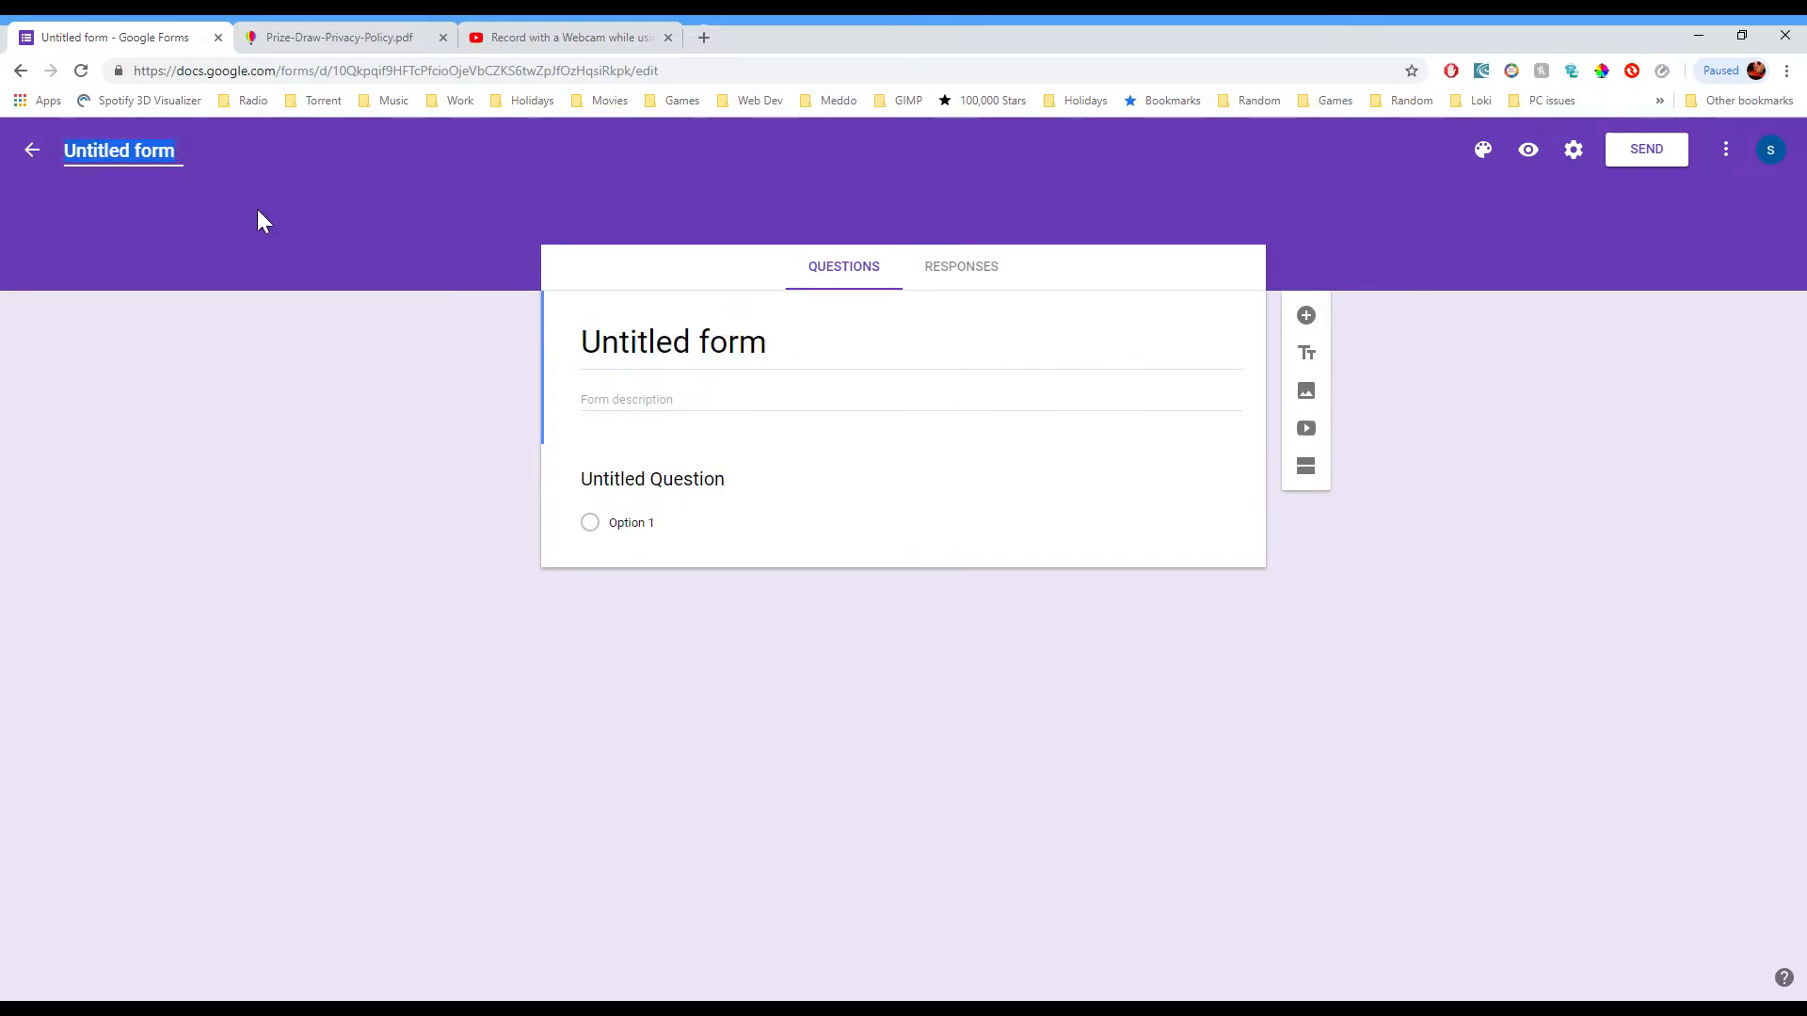
pyautogui.write('Free Prize Draw')
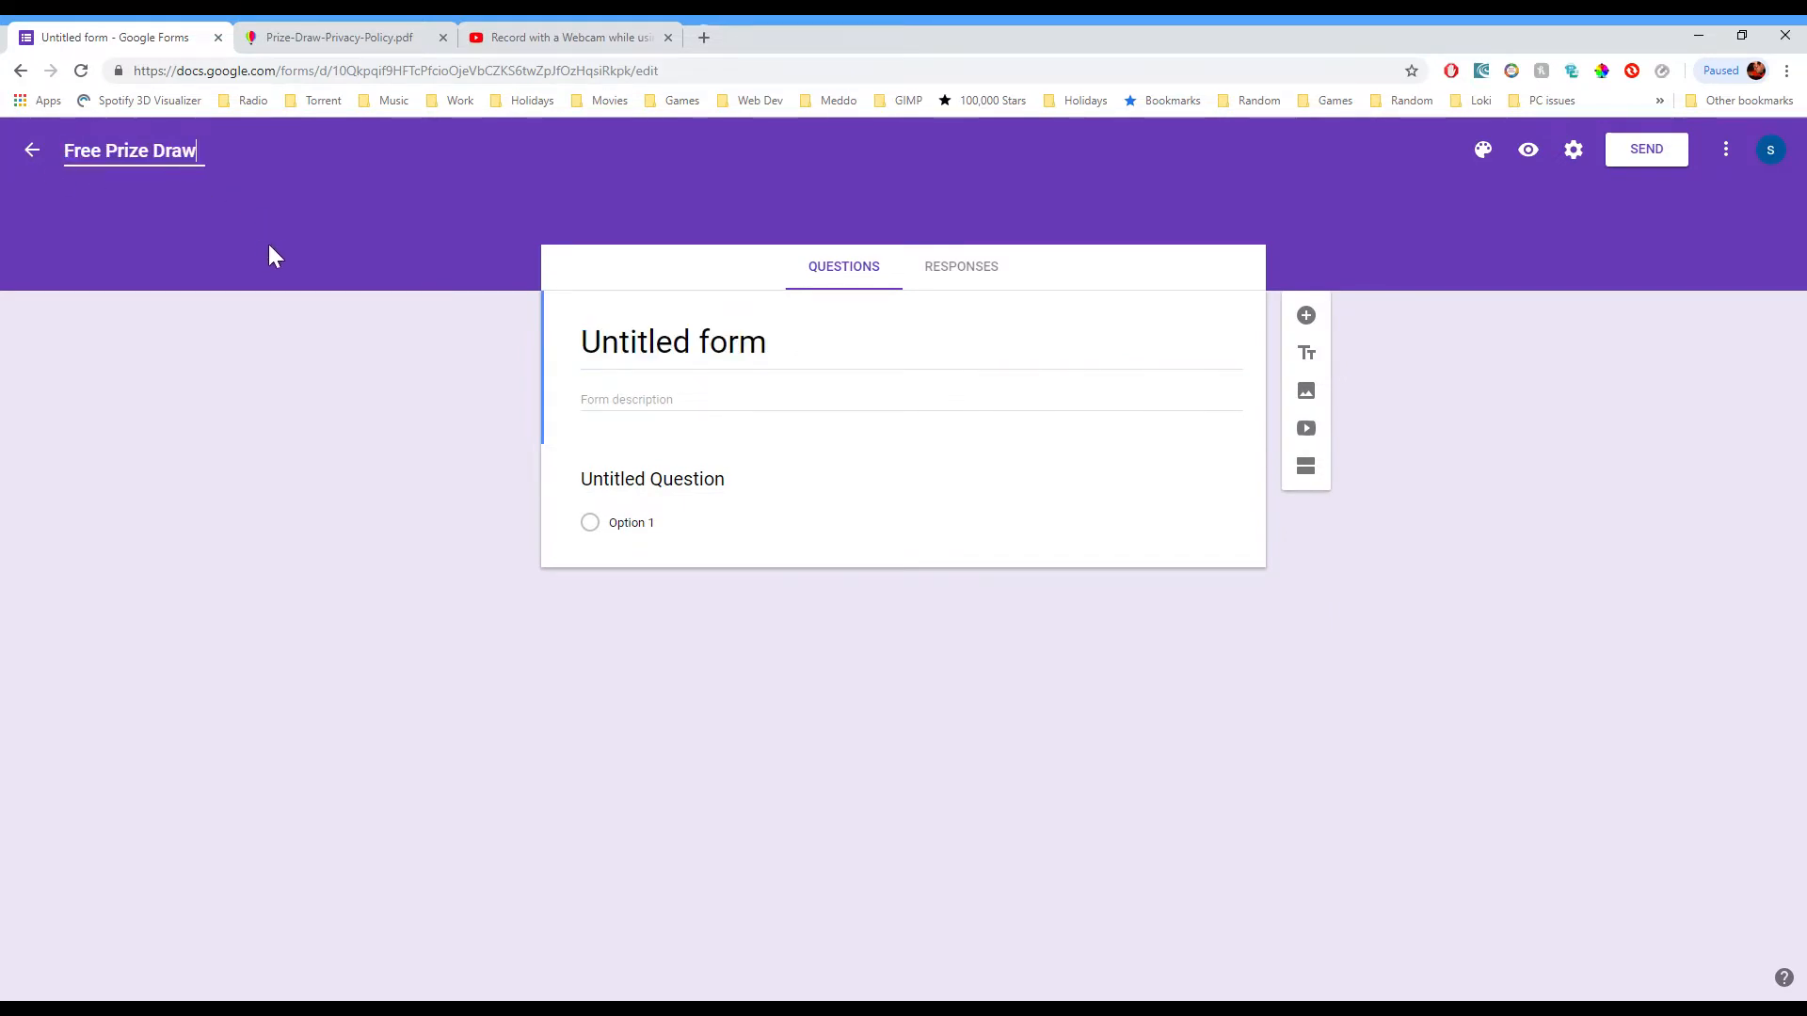
pyautogui.click(428, 250)
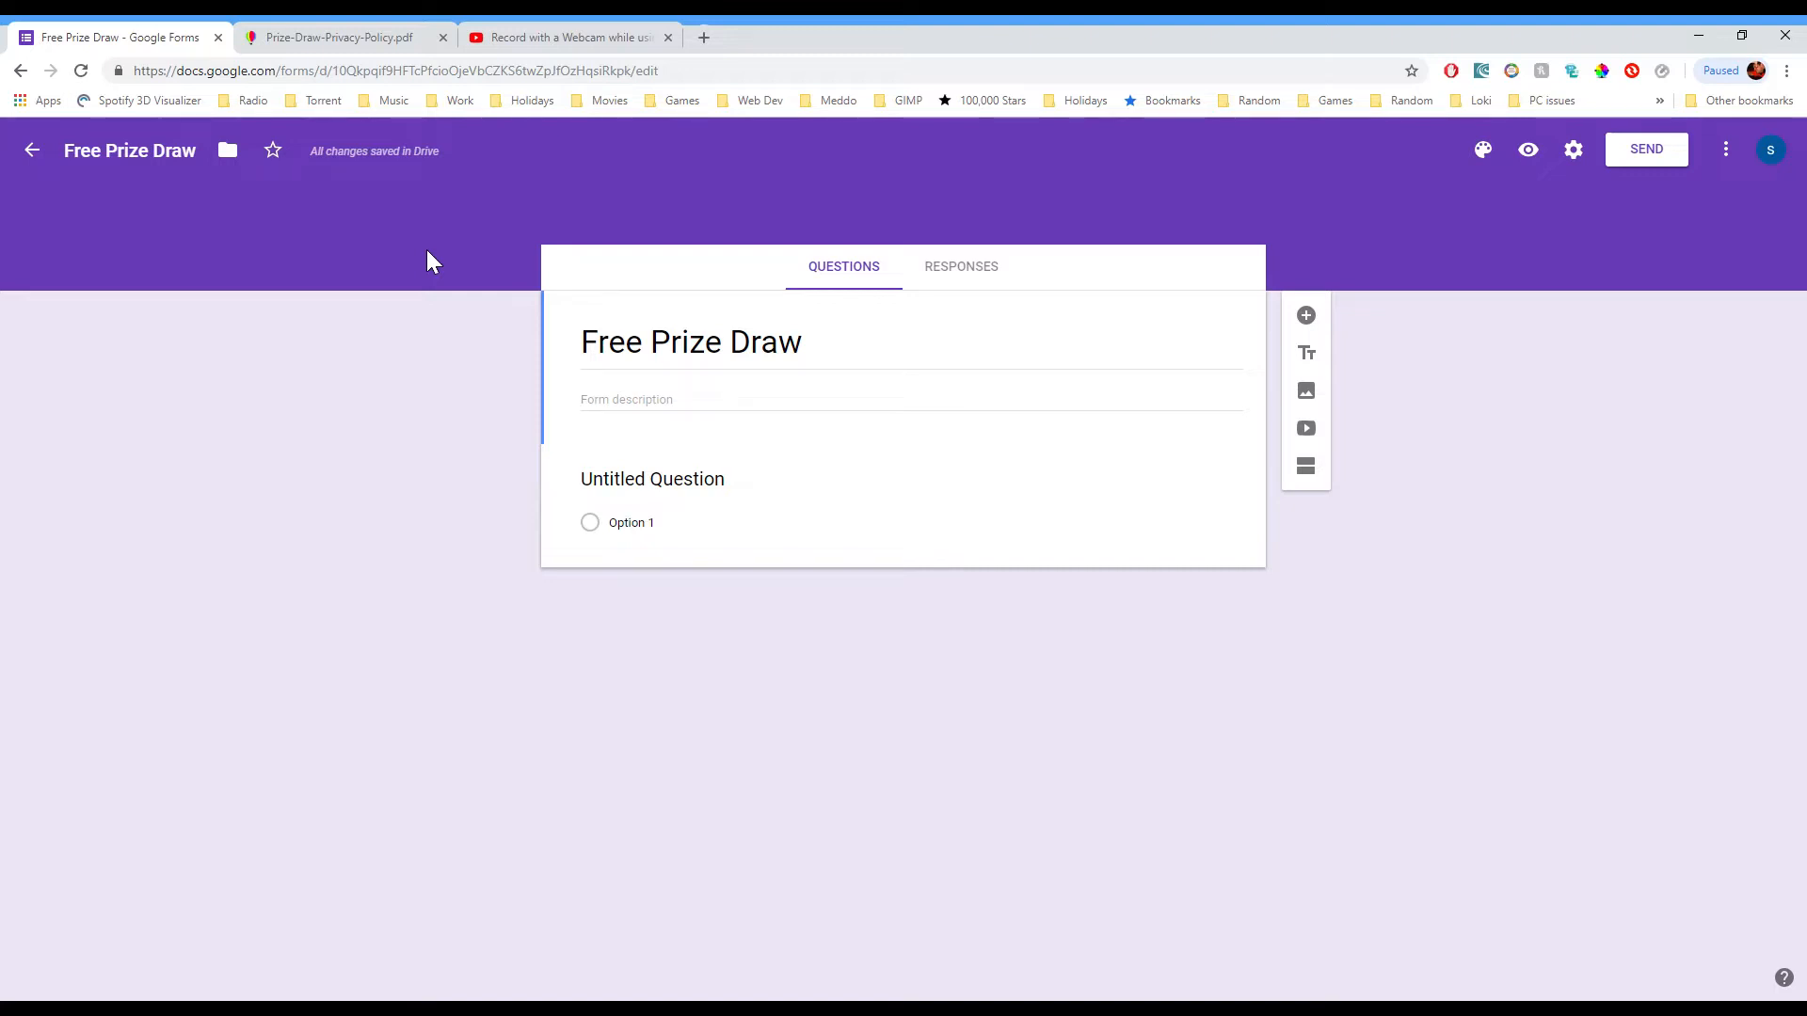
# Step: Change the heading to 'WIN £100 of FREE Books' and paste the two-line Usborne prize-draw description
pyautogui.tripleClick(817, 366)
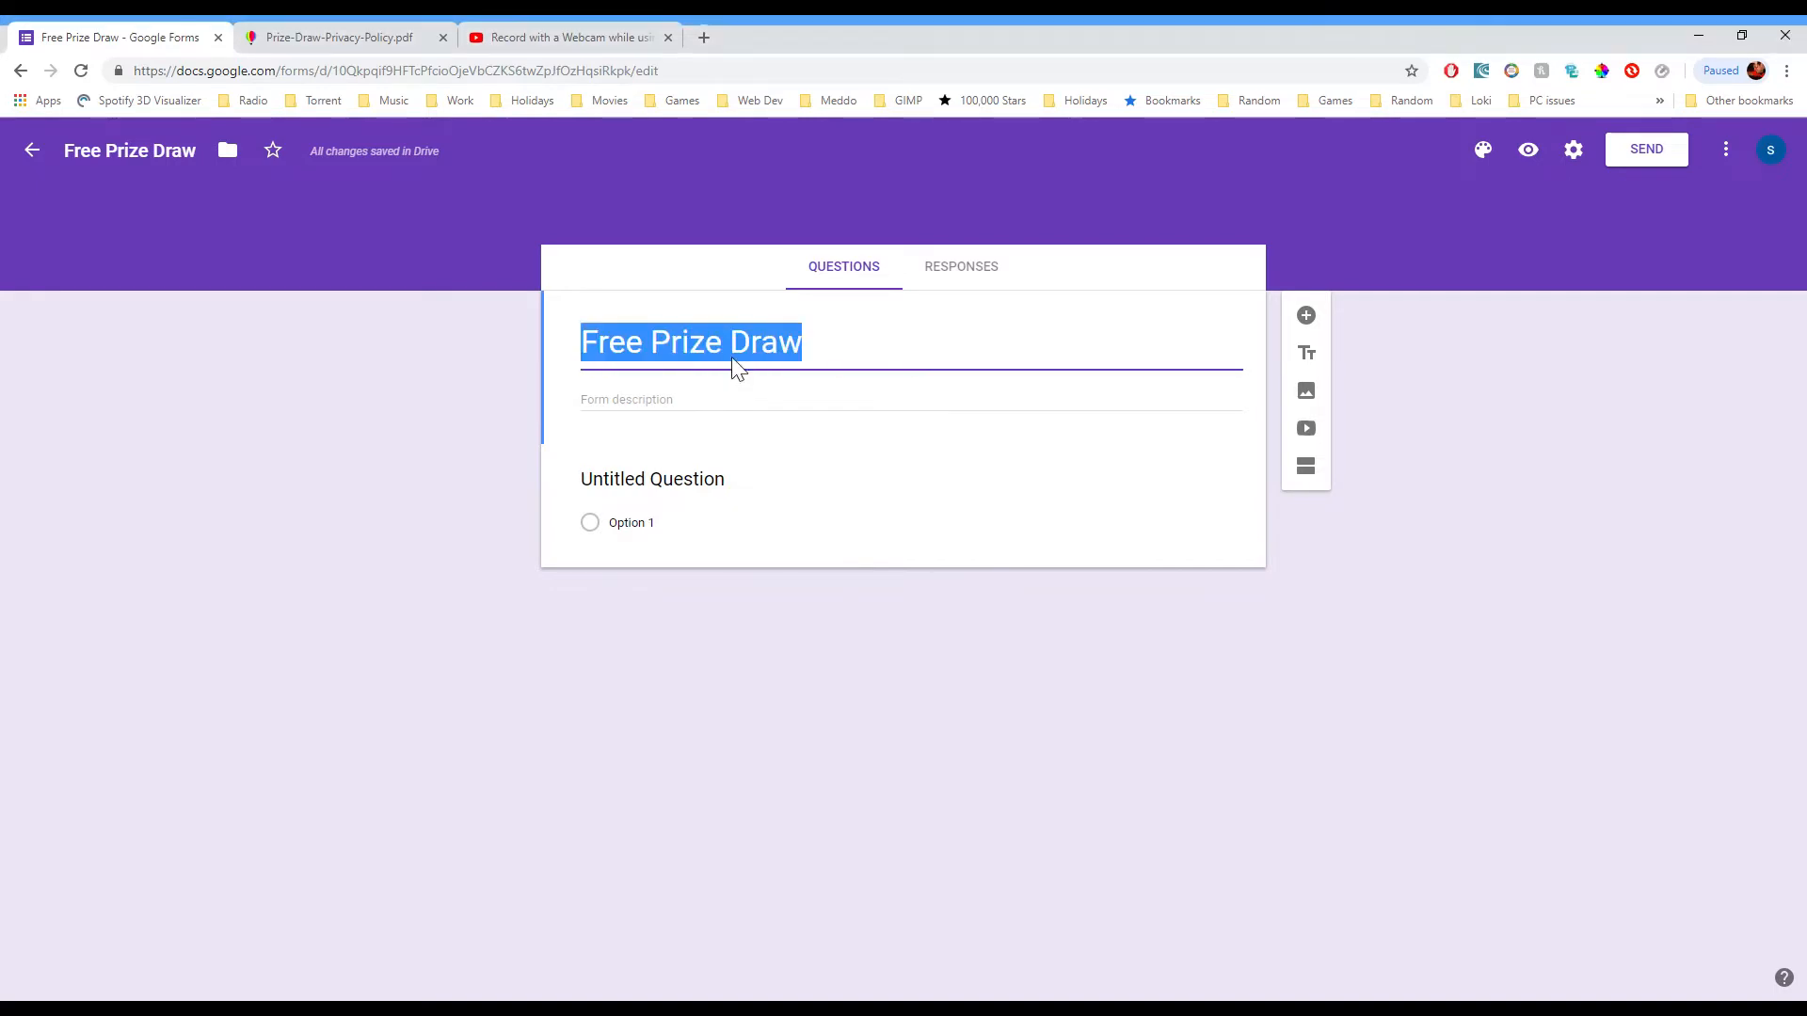
pyautogui.write('WIN £100 of FREE Books')
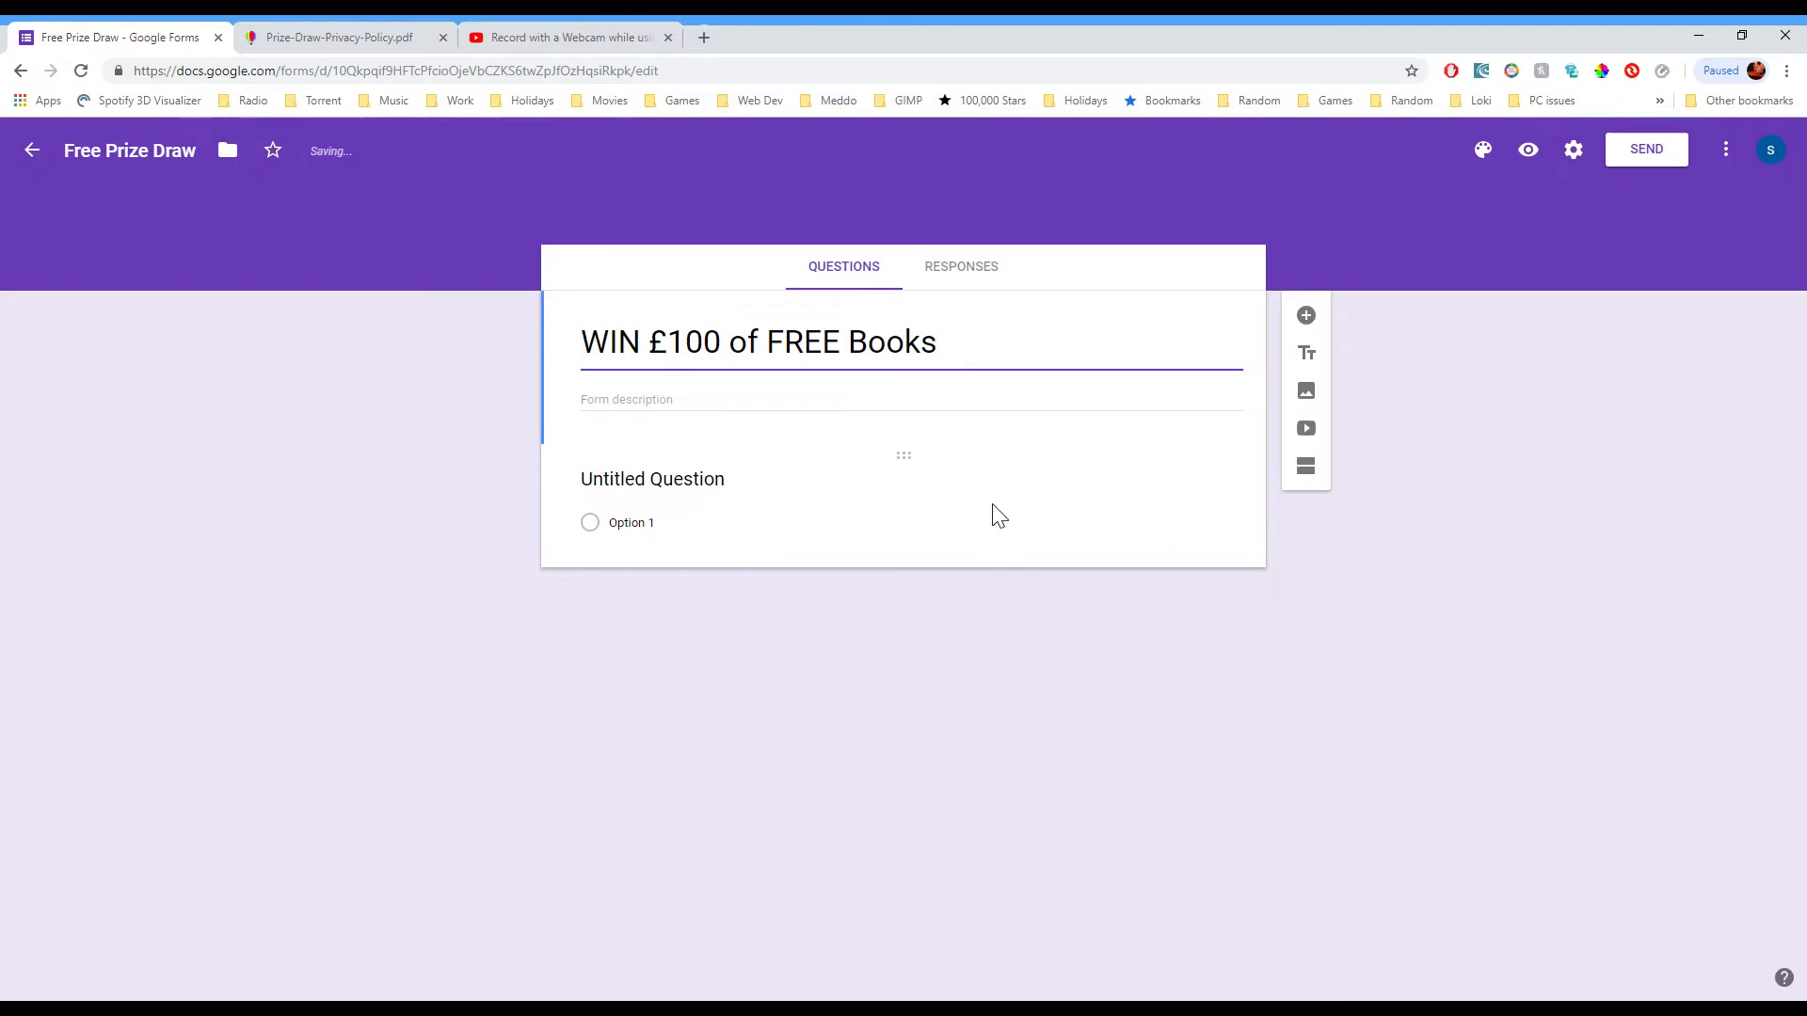
pyautogui.hotkey('alt', 'Tab')
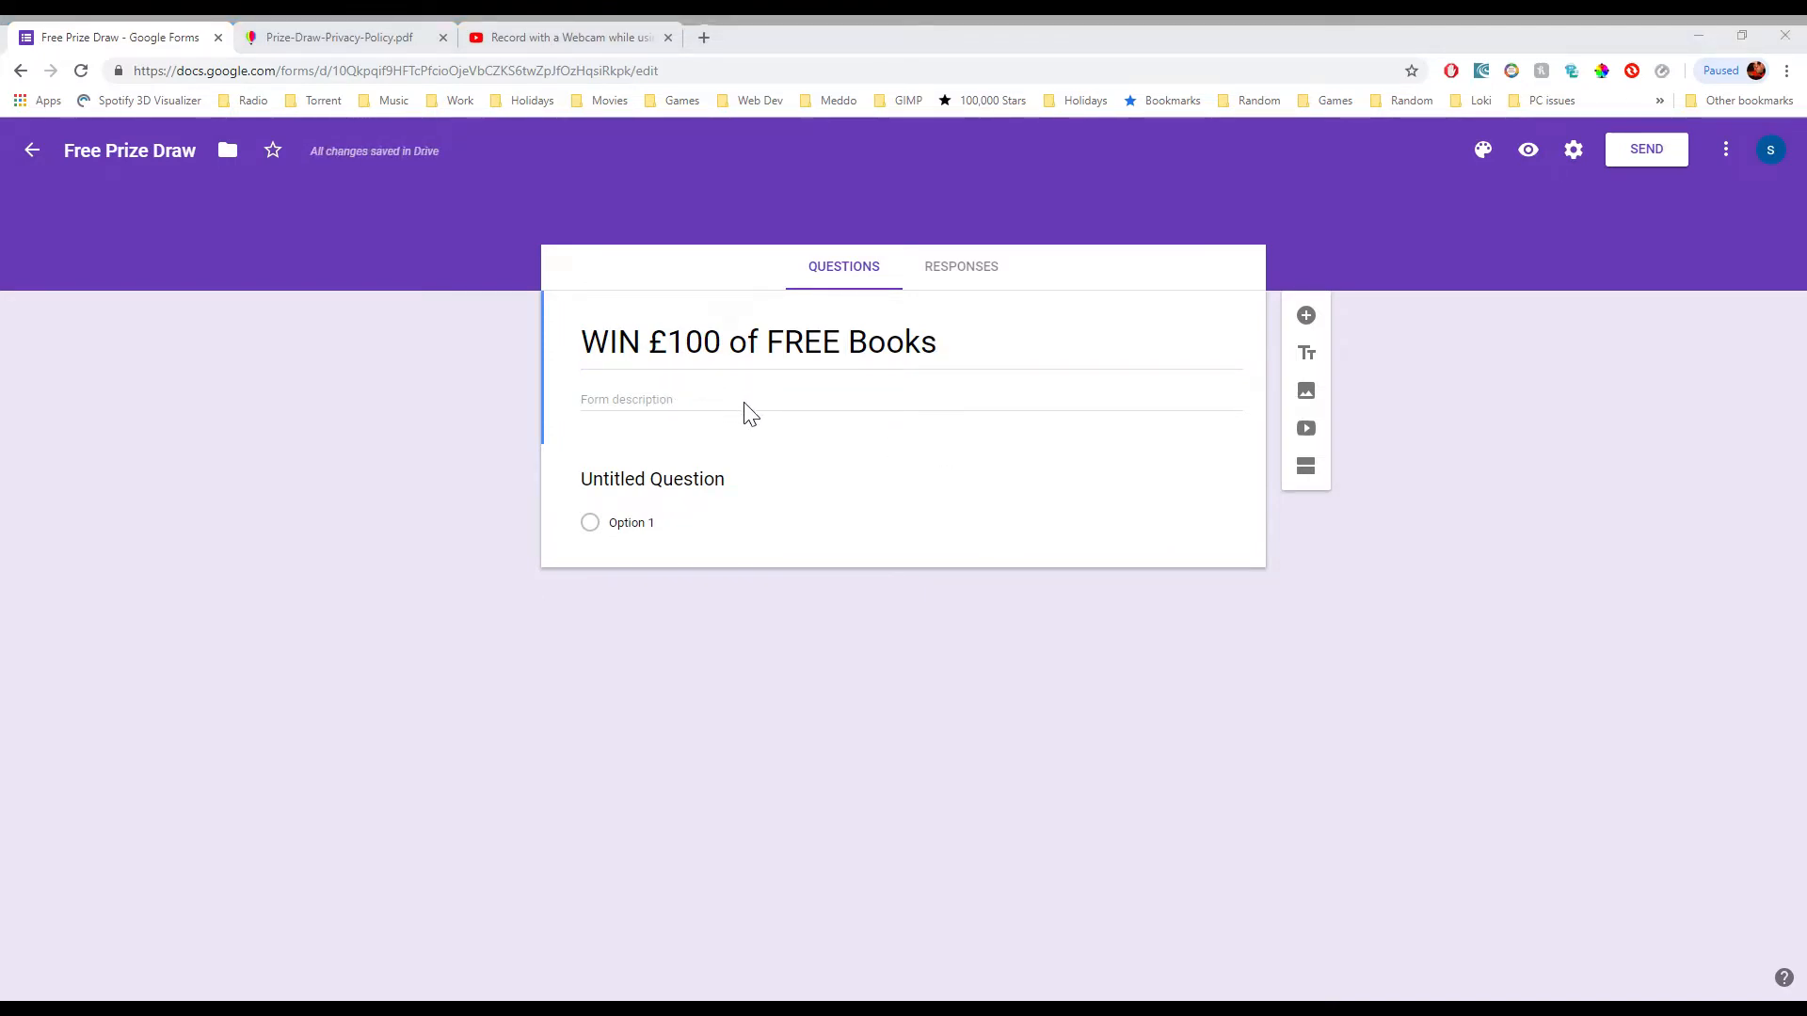
pyautogui.click(886, 436)
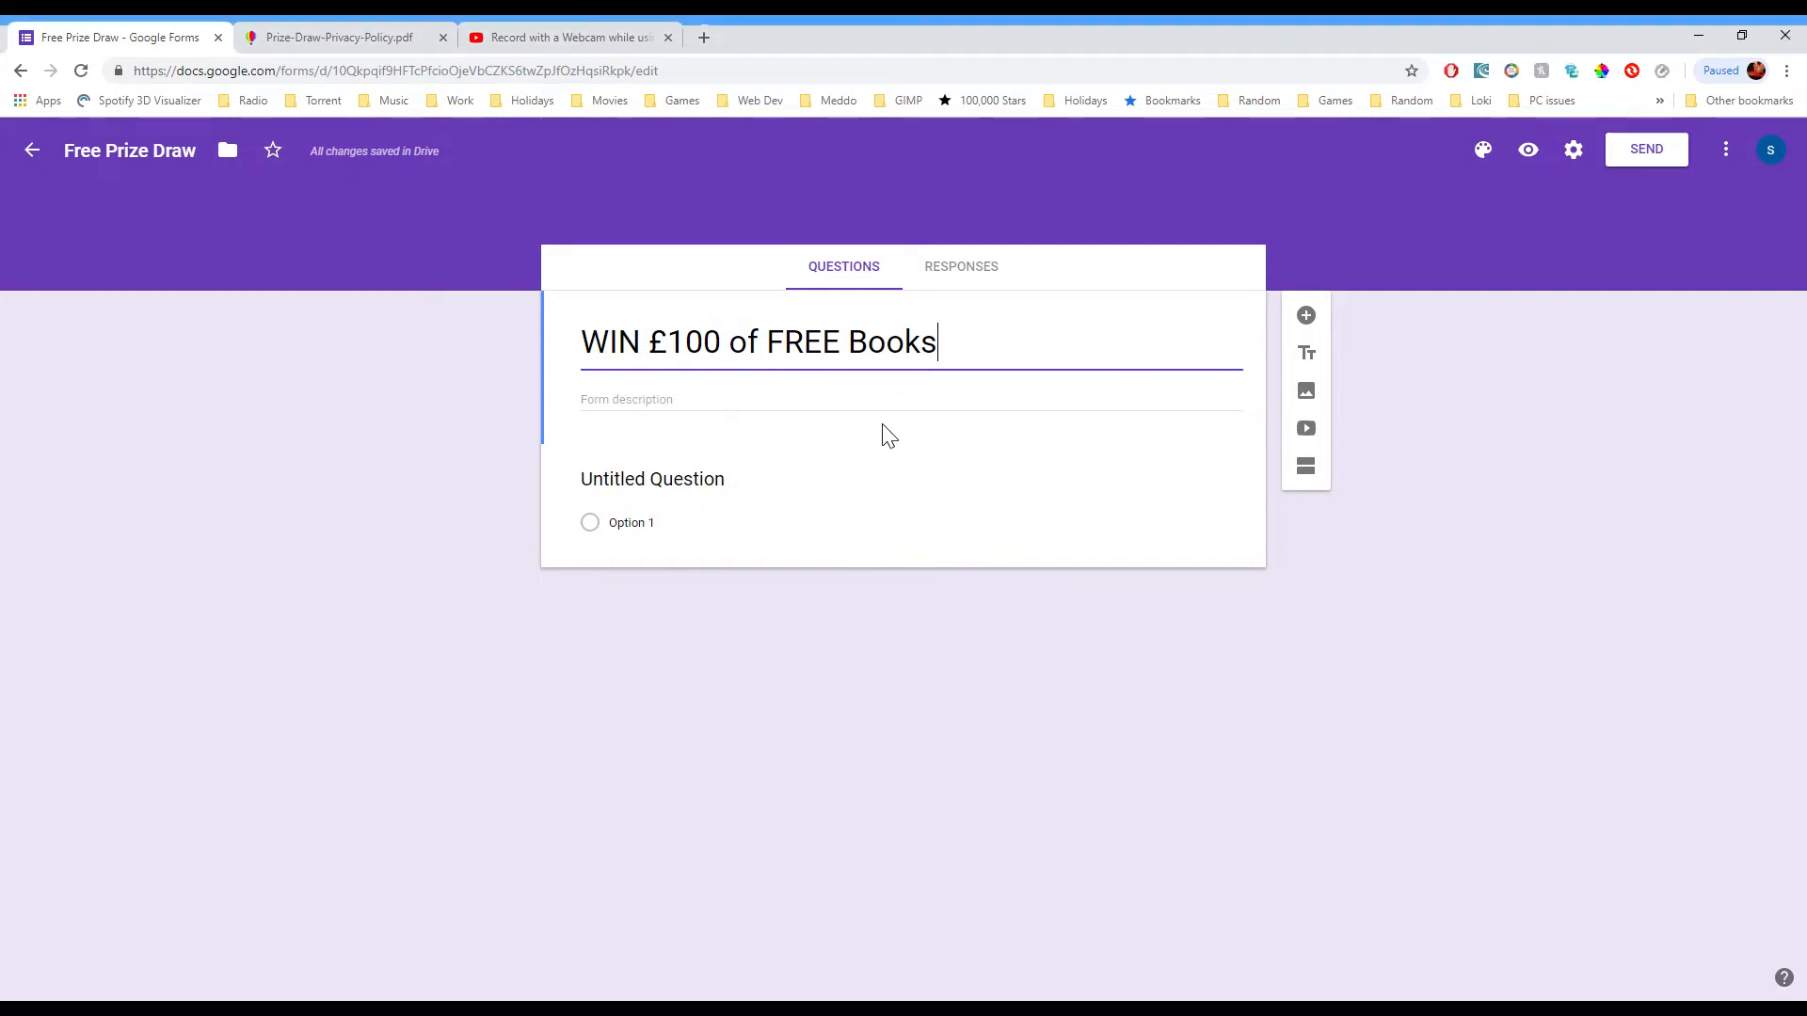
pyautogui.click(678, 405)
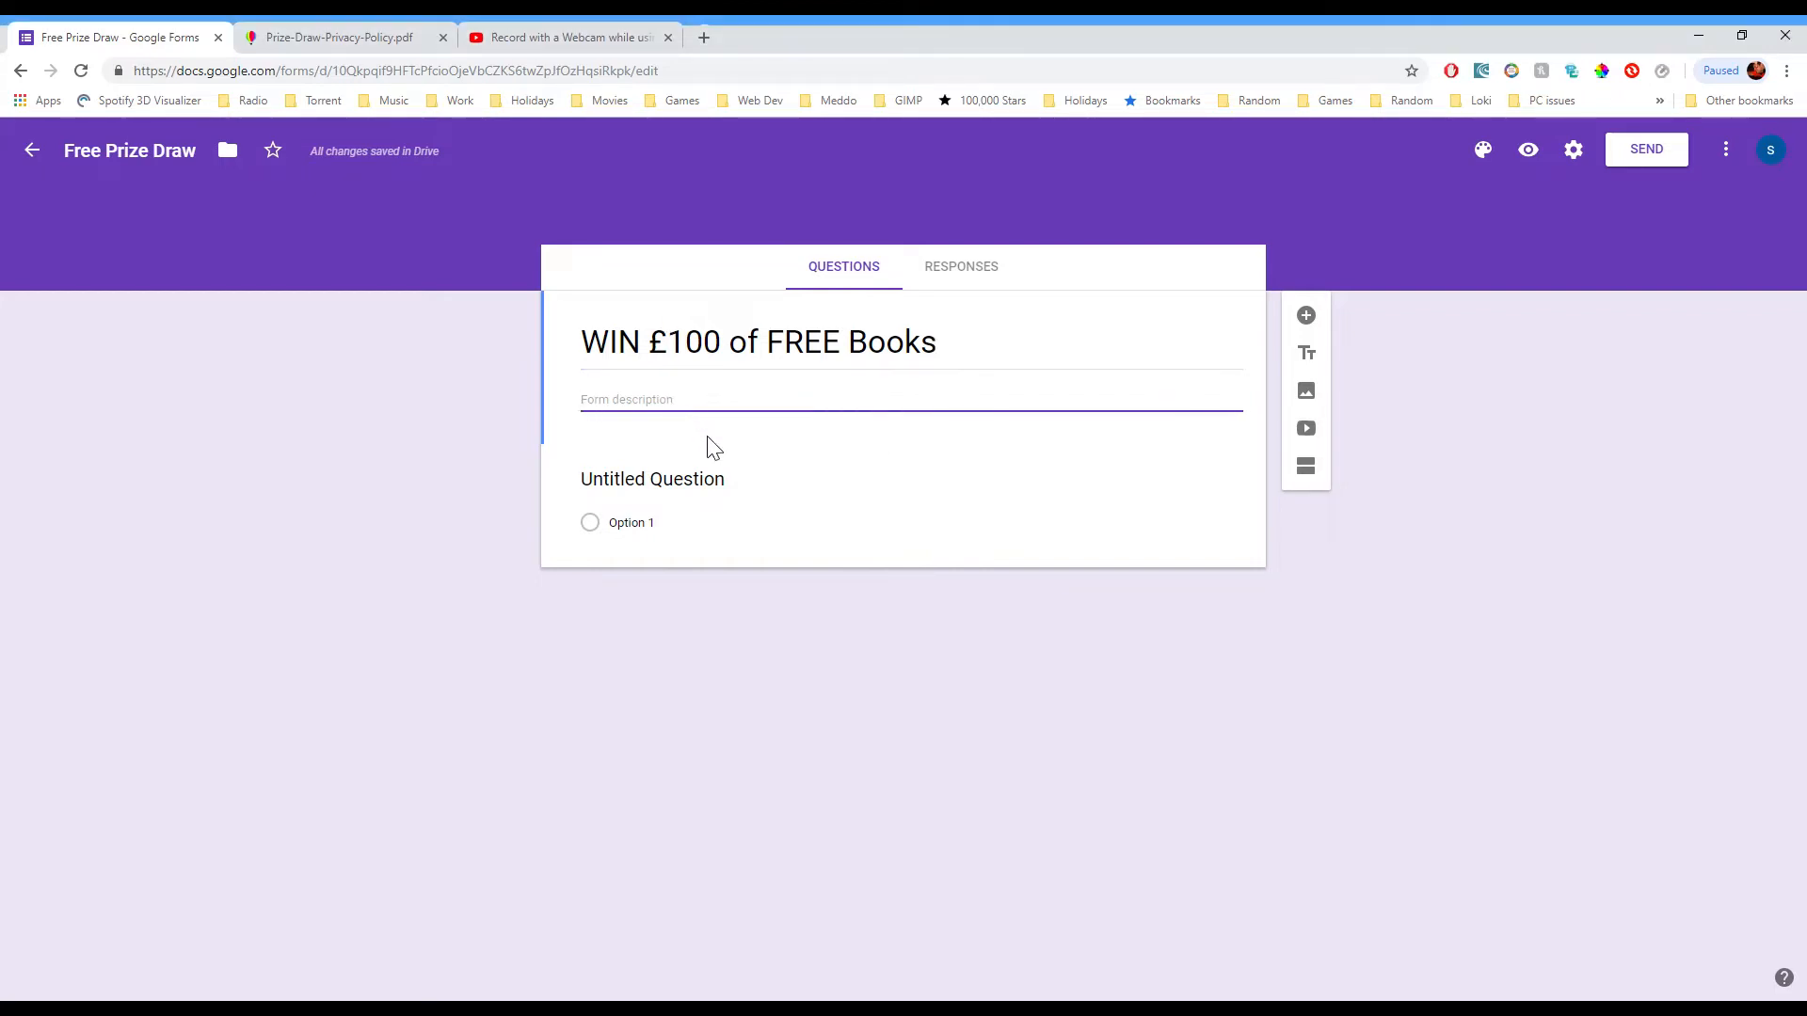
pyautogui.write('Usborne Books at Home FREE Monthly Prize Draw WIN £100 worth of Usborne Books')
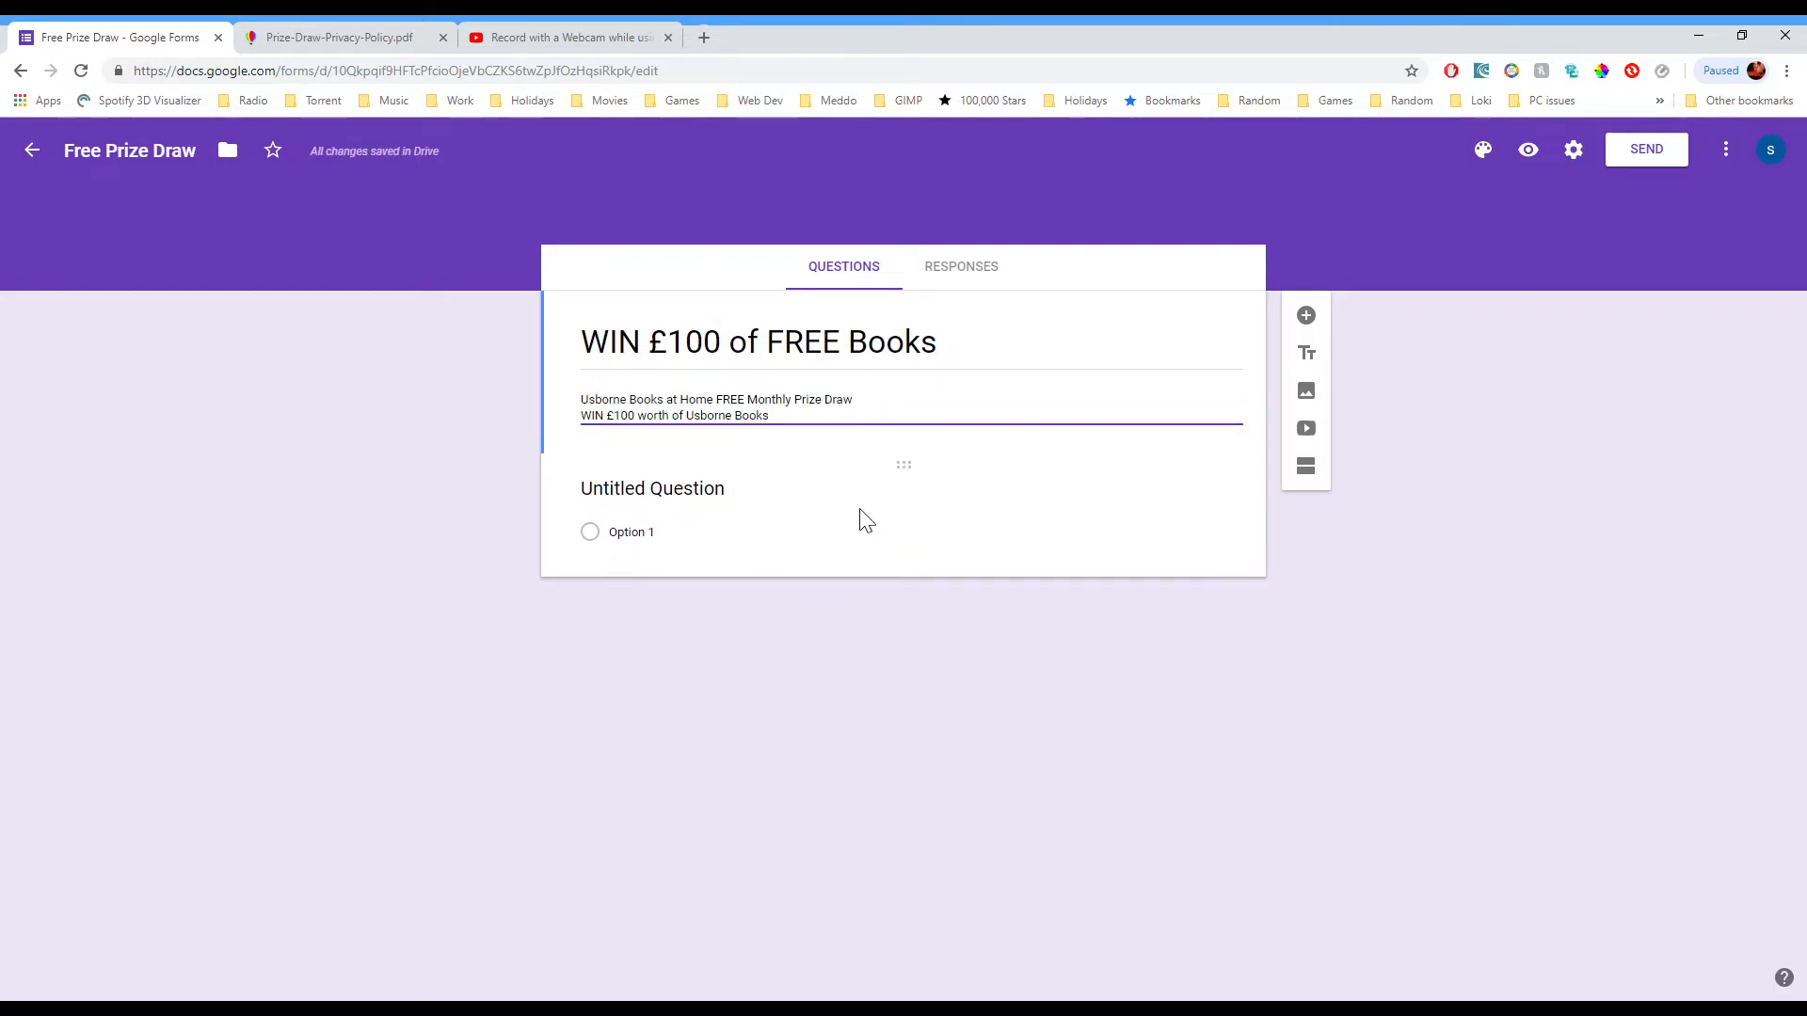
pyautogui.click(784, 508)
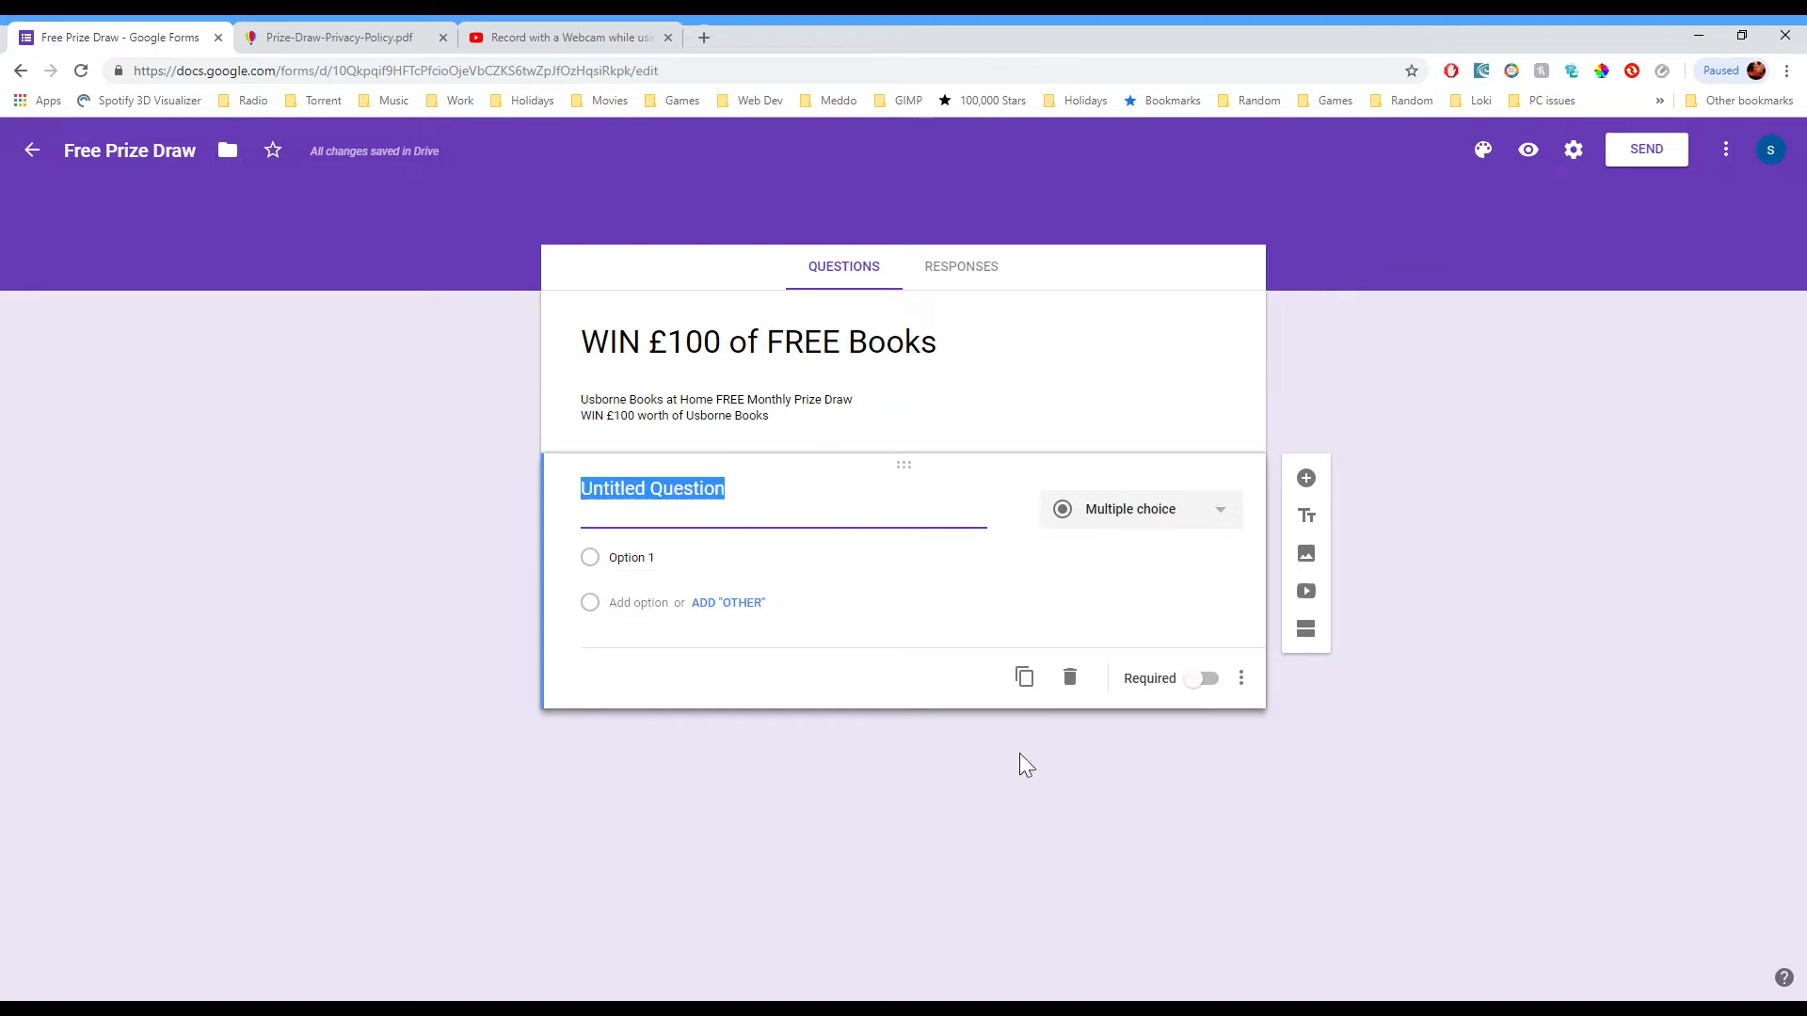
# Step: Make the first question a Short answer titled 'Email' and enable email address collection
pyautogui.click(1158, 523)
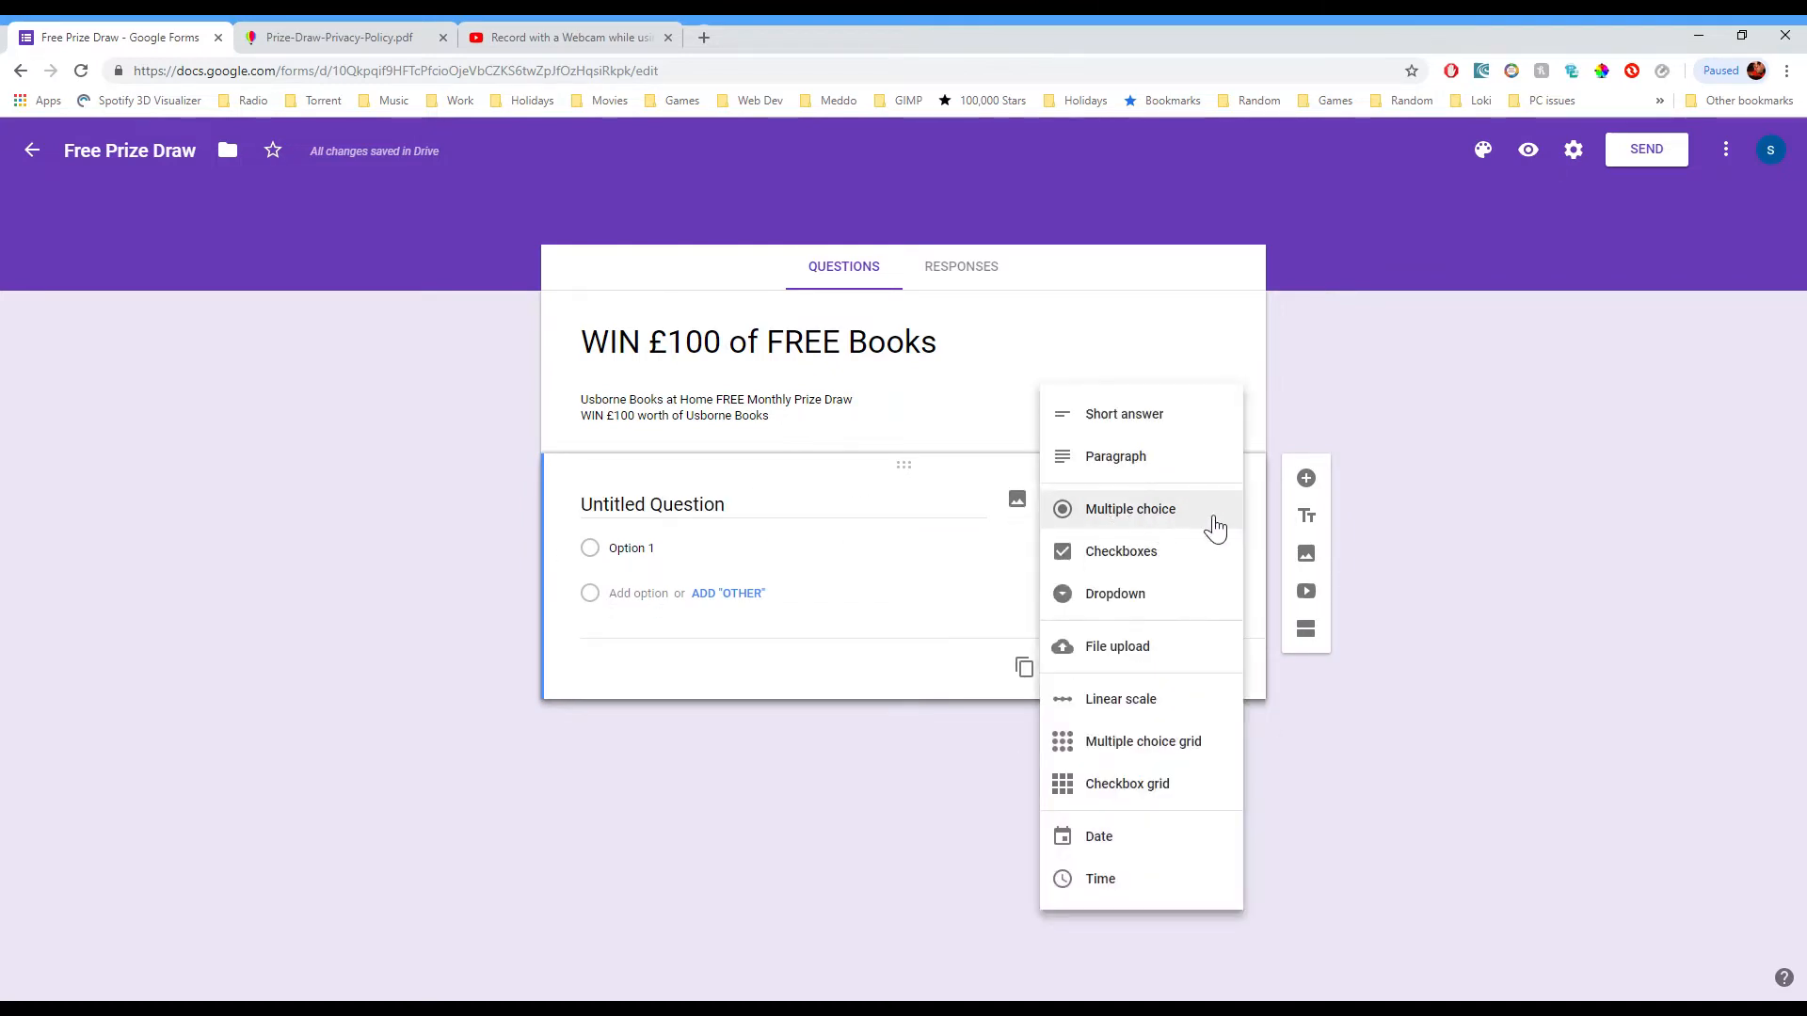
pyautogui.click(1160, 431)
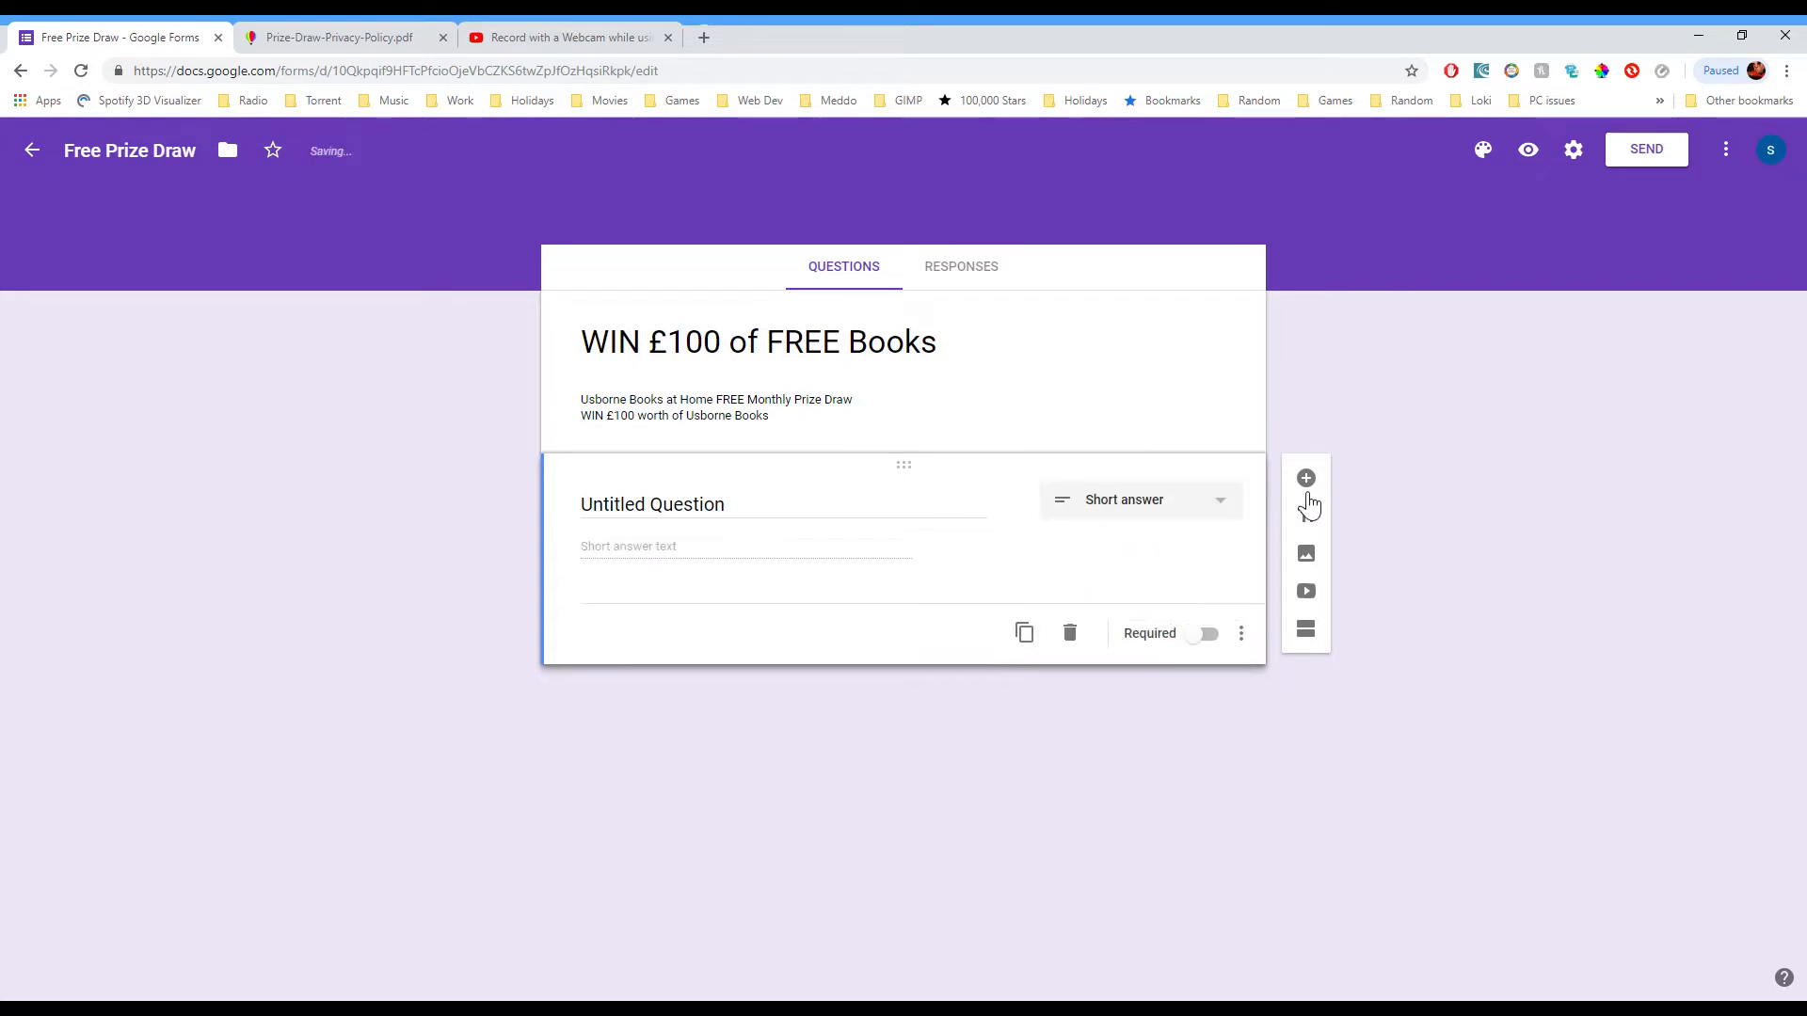
pyautogui.click(750, 522)
pyautogui.write('Email')
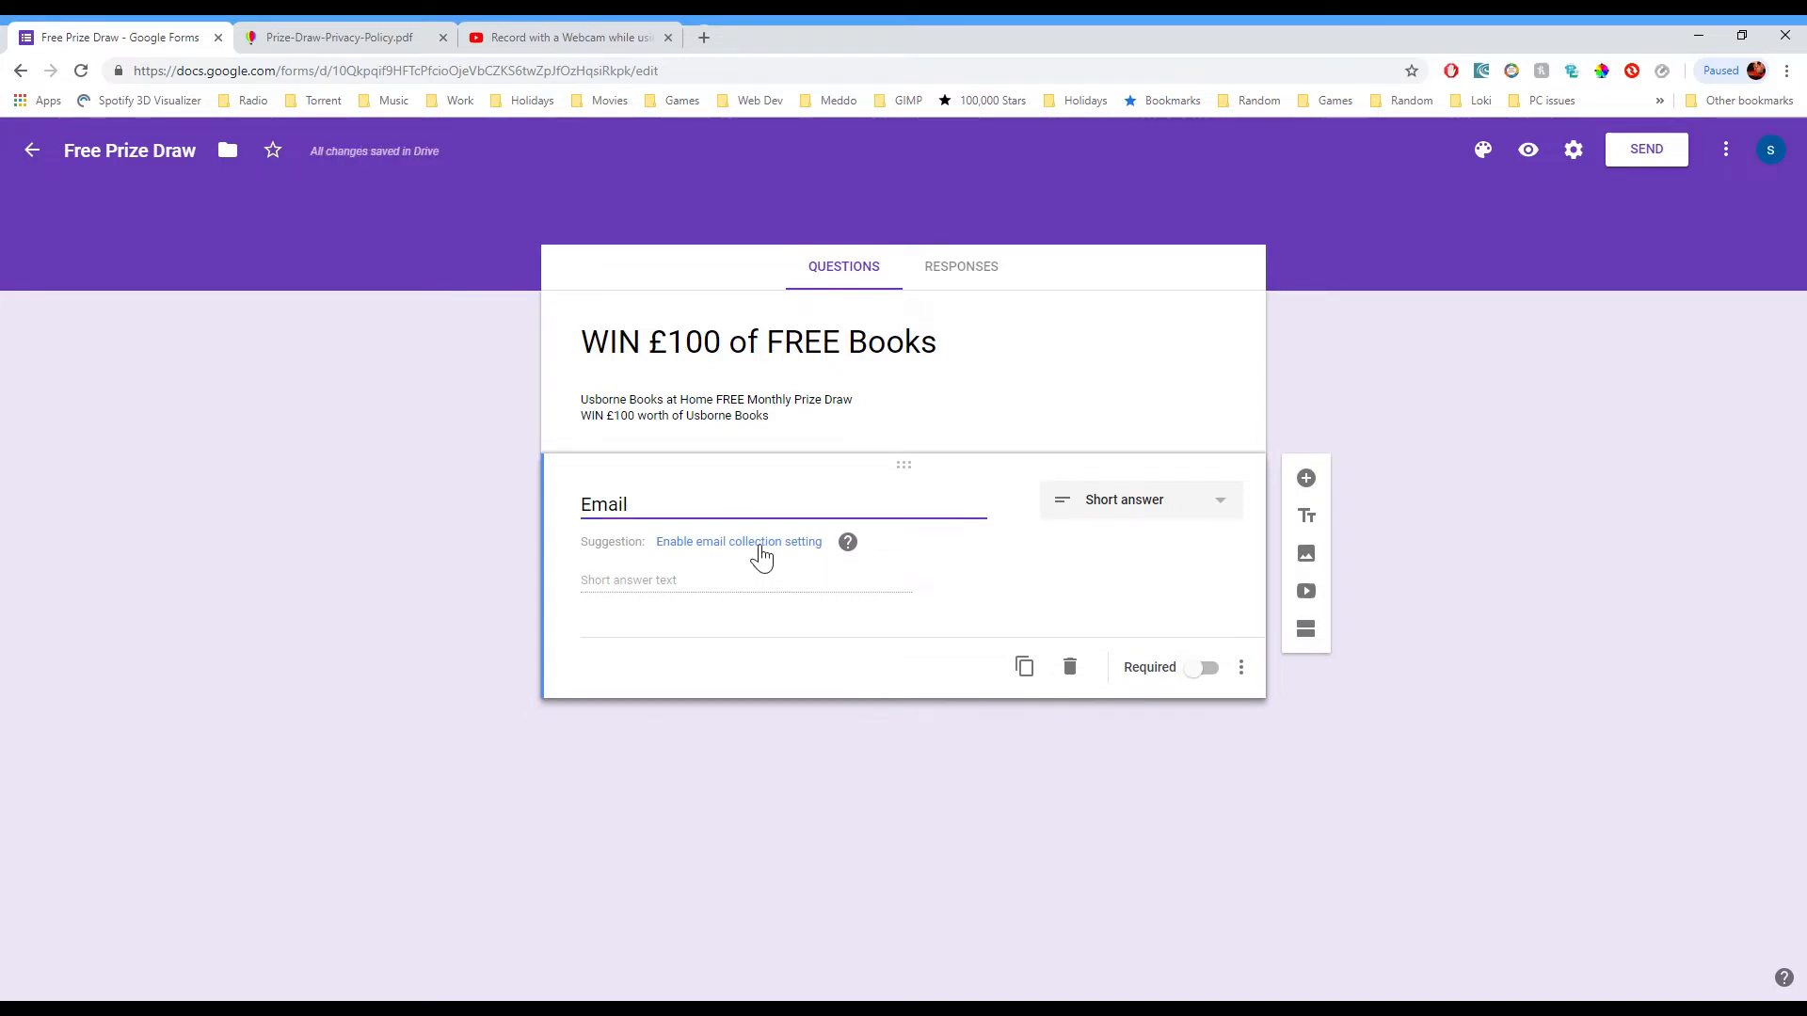
pyautogui.click(760, 555)
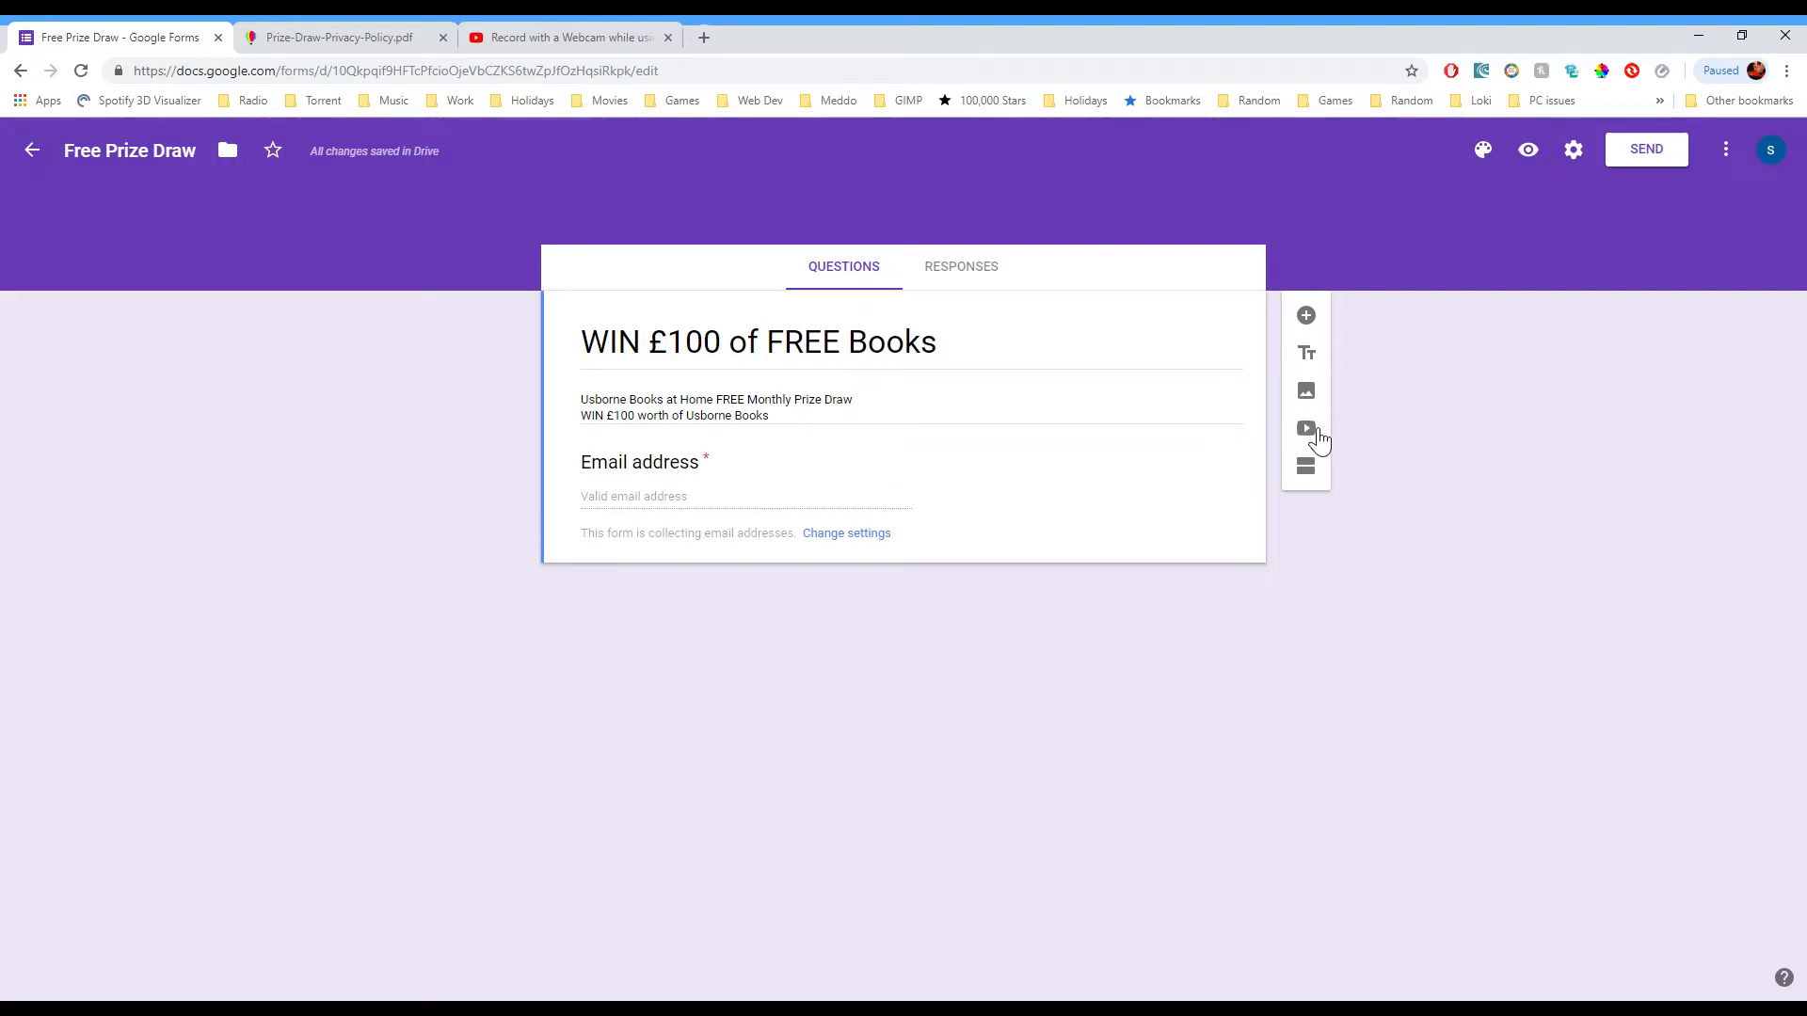
# Step: Add a required Short answer question titled 'Name'
pyautogui.click(1306, 317)
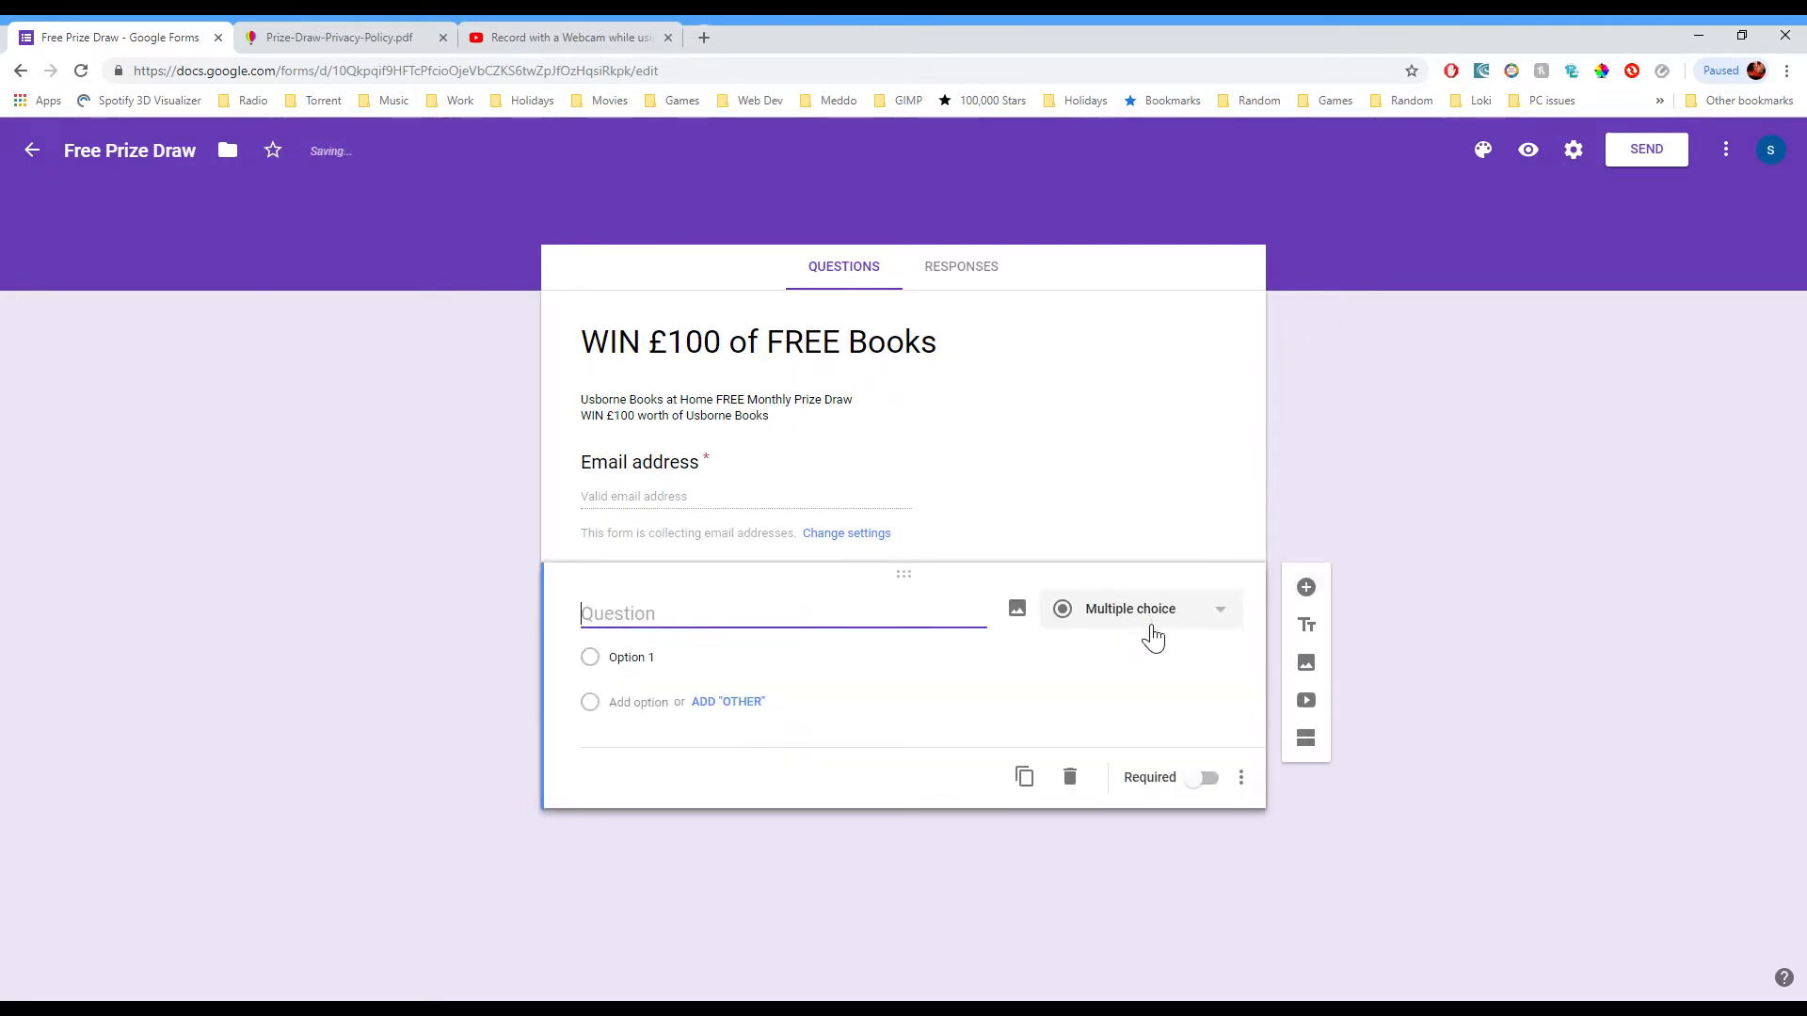
pyautogui.click(1118, 623)
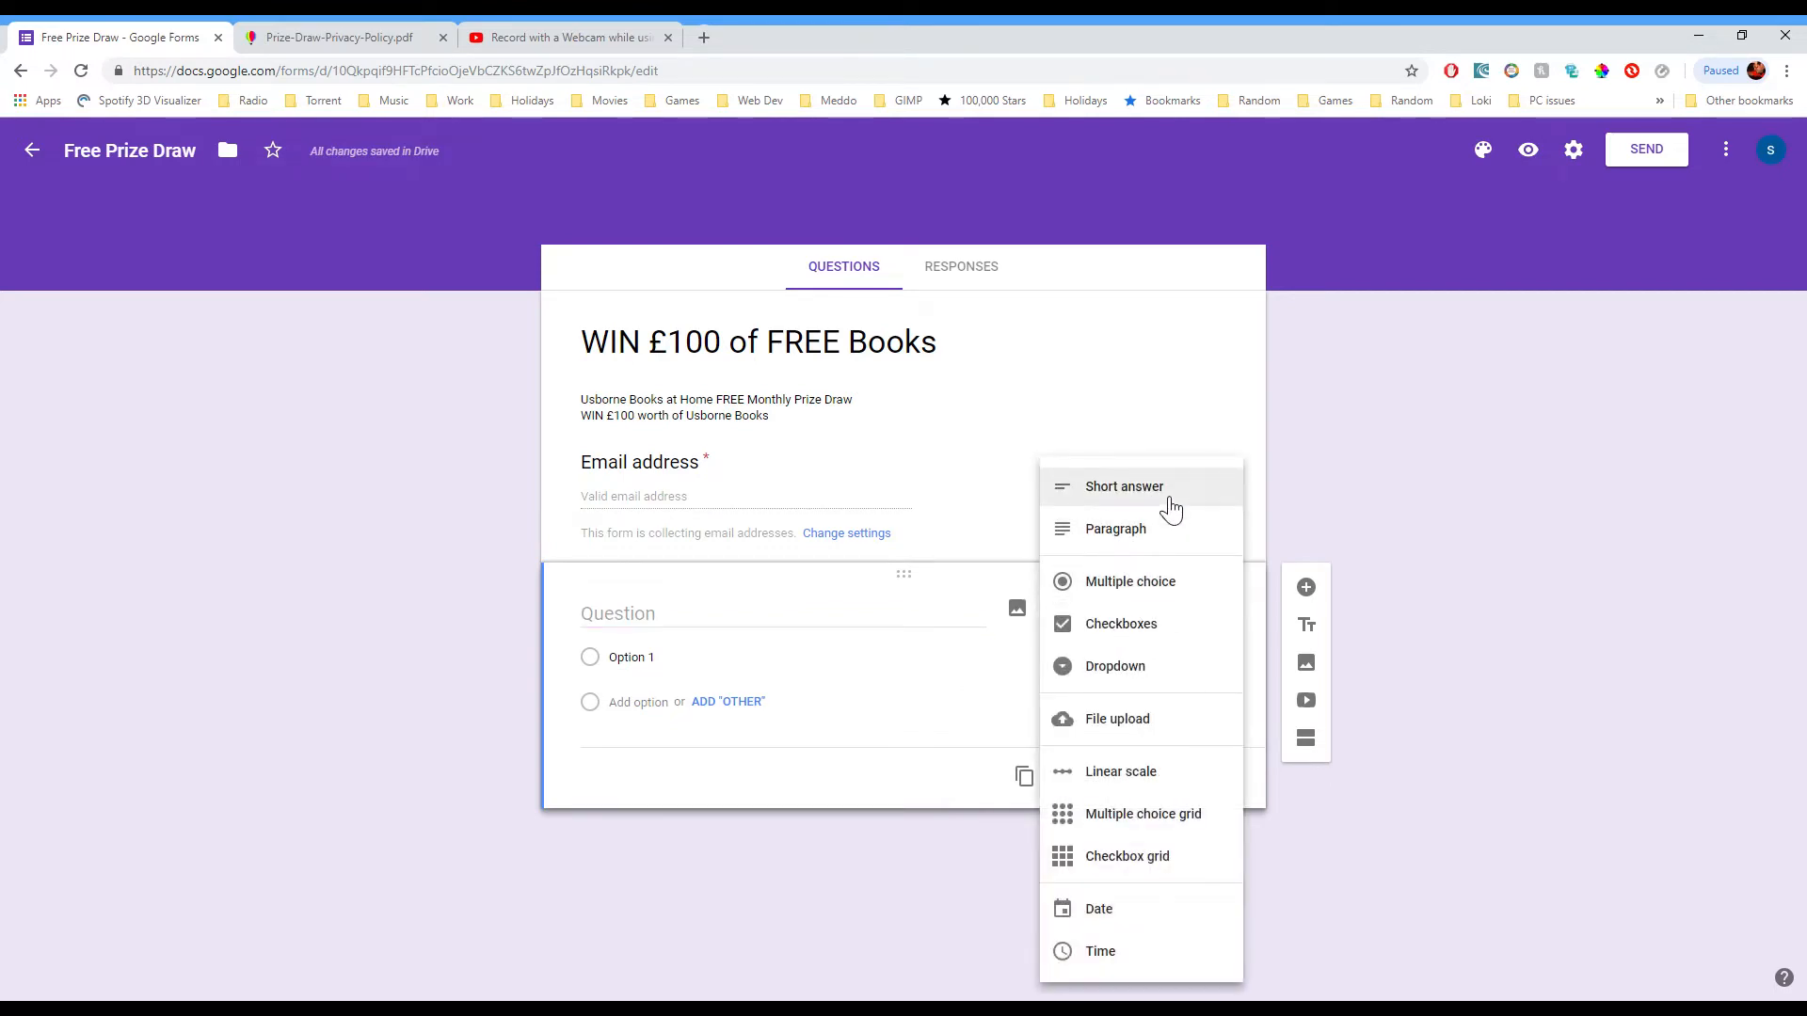
pyautogui.click(1169, 508)
pyautogui.click(752, 624)
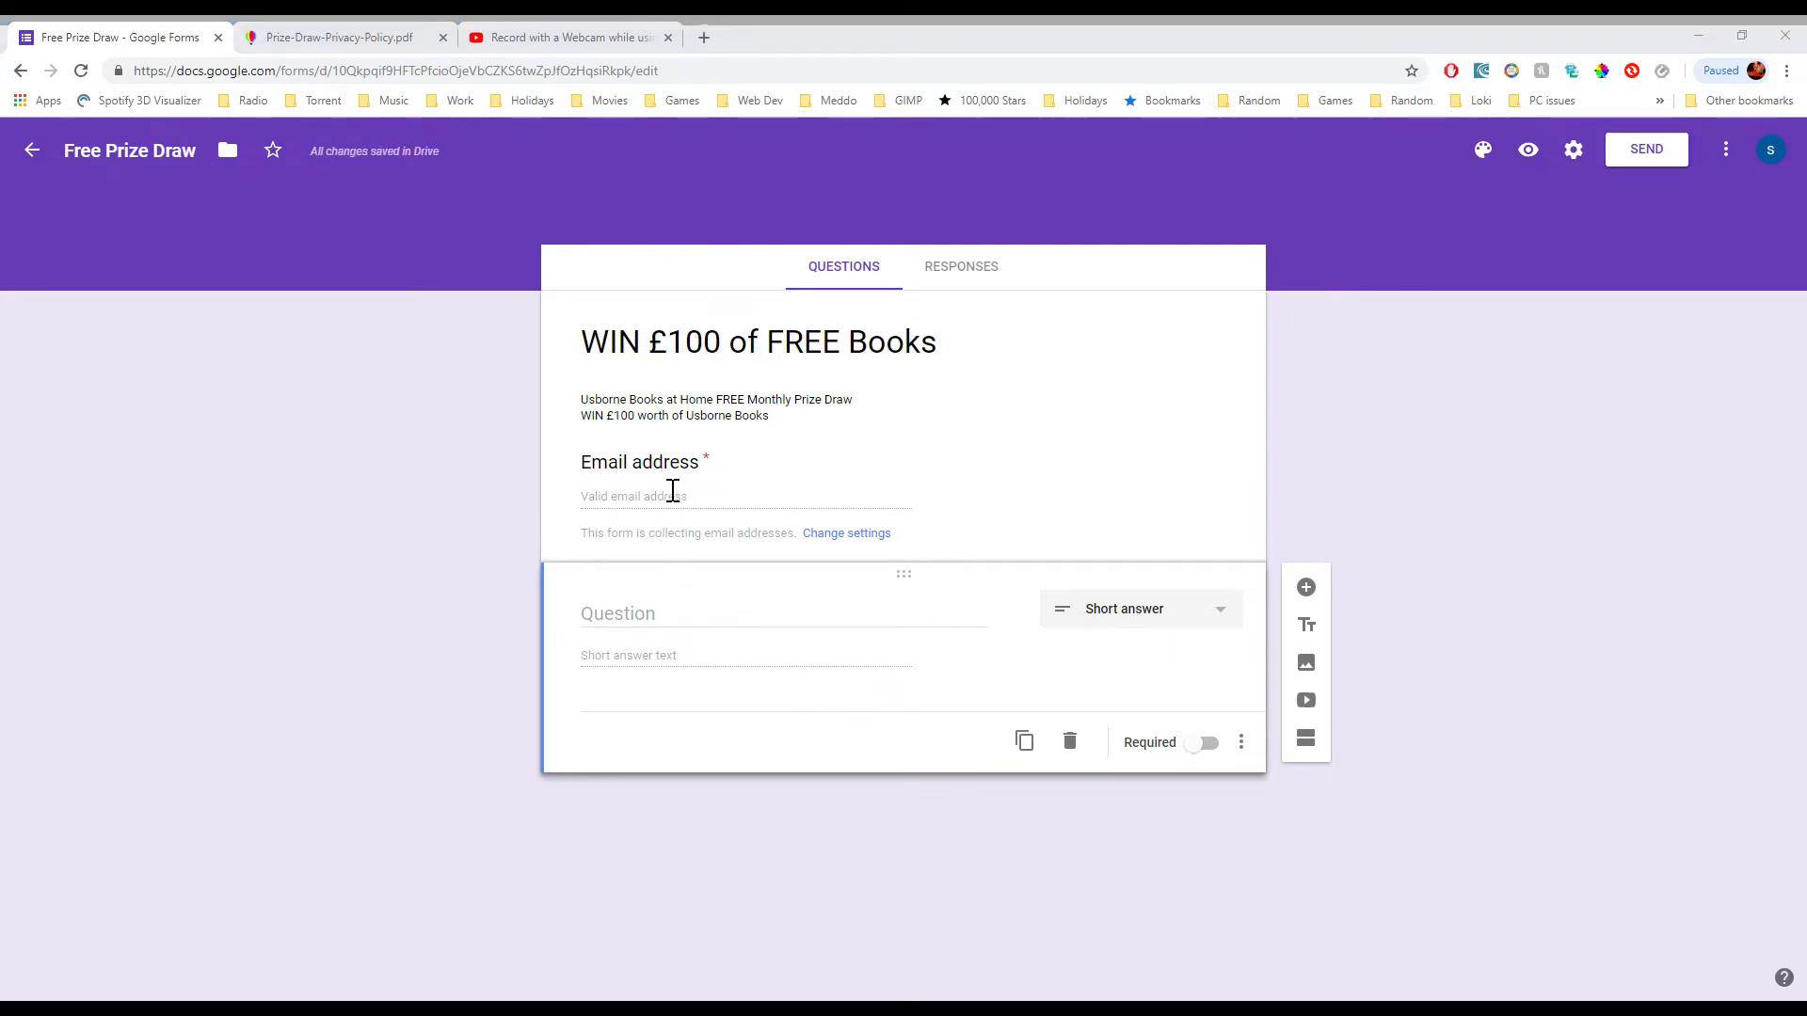
pyautogui.click(910, 555)
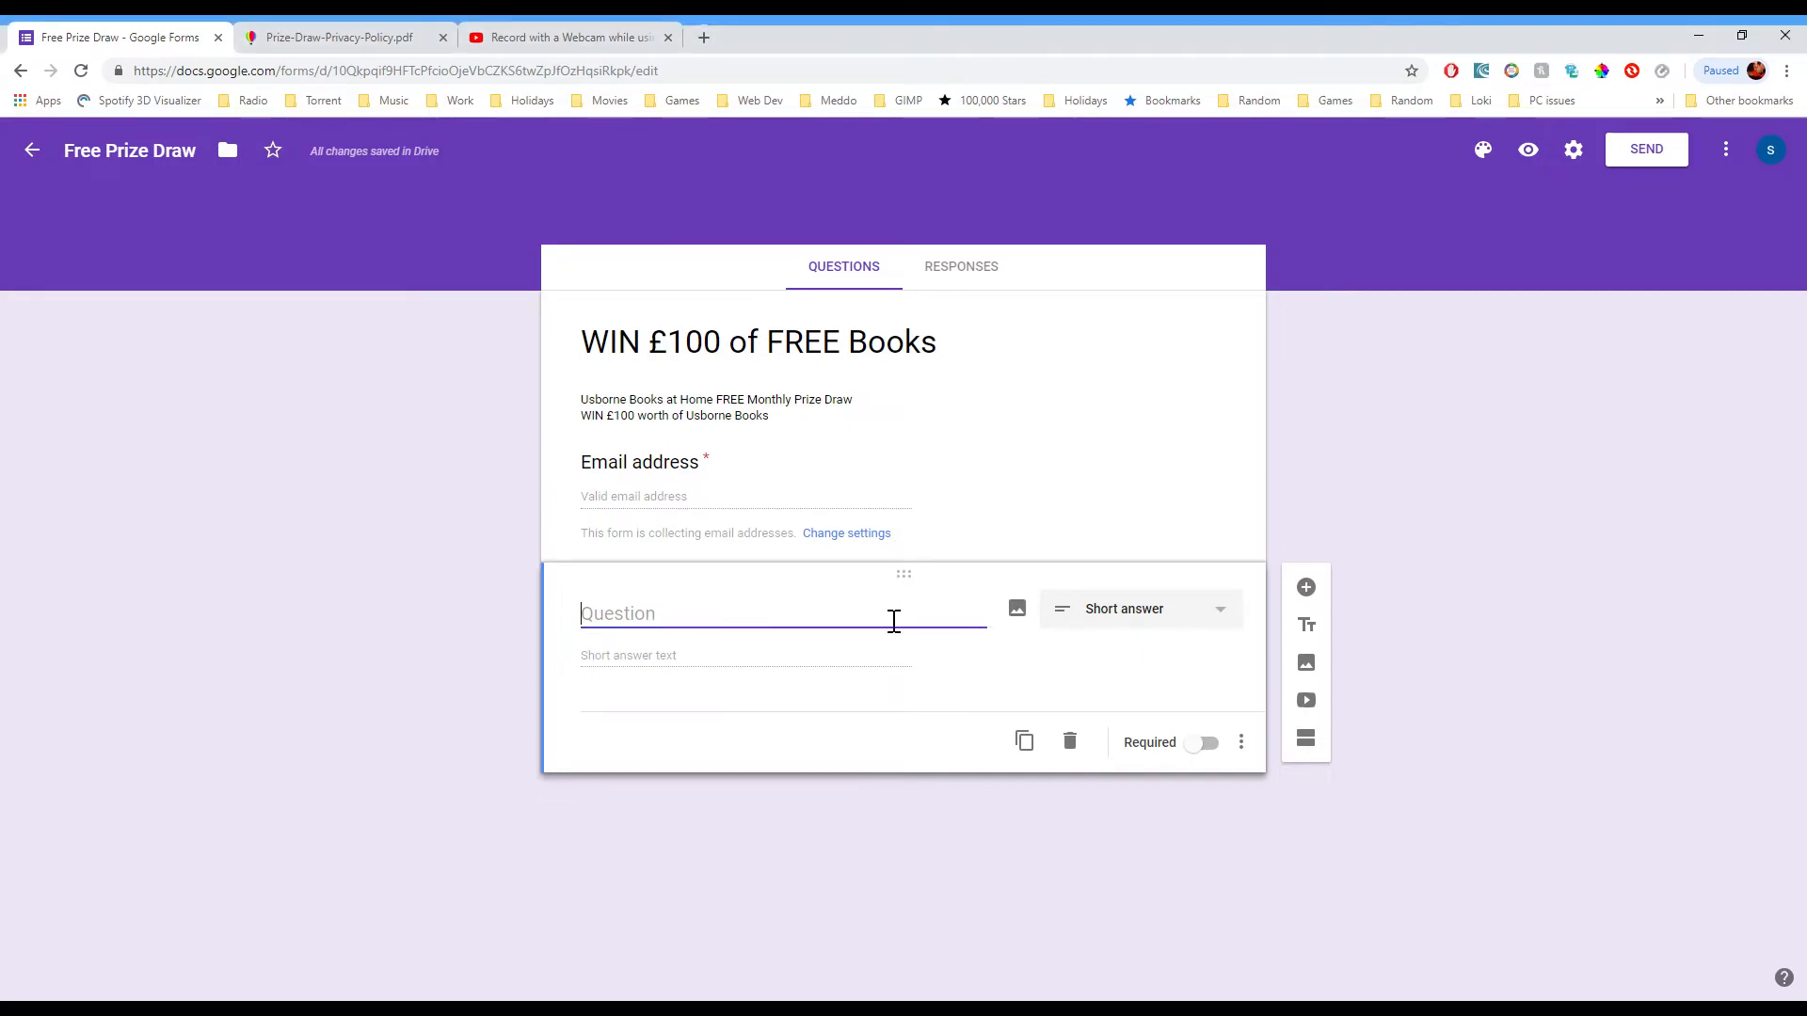
pyautogui.write('Name')
pyautogui.click(1319, 595)
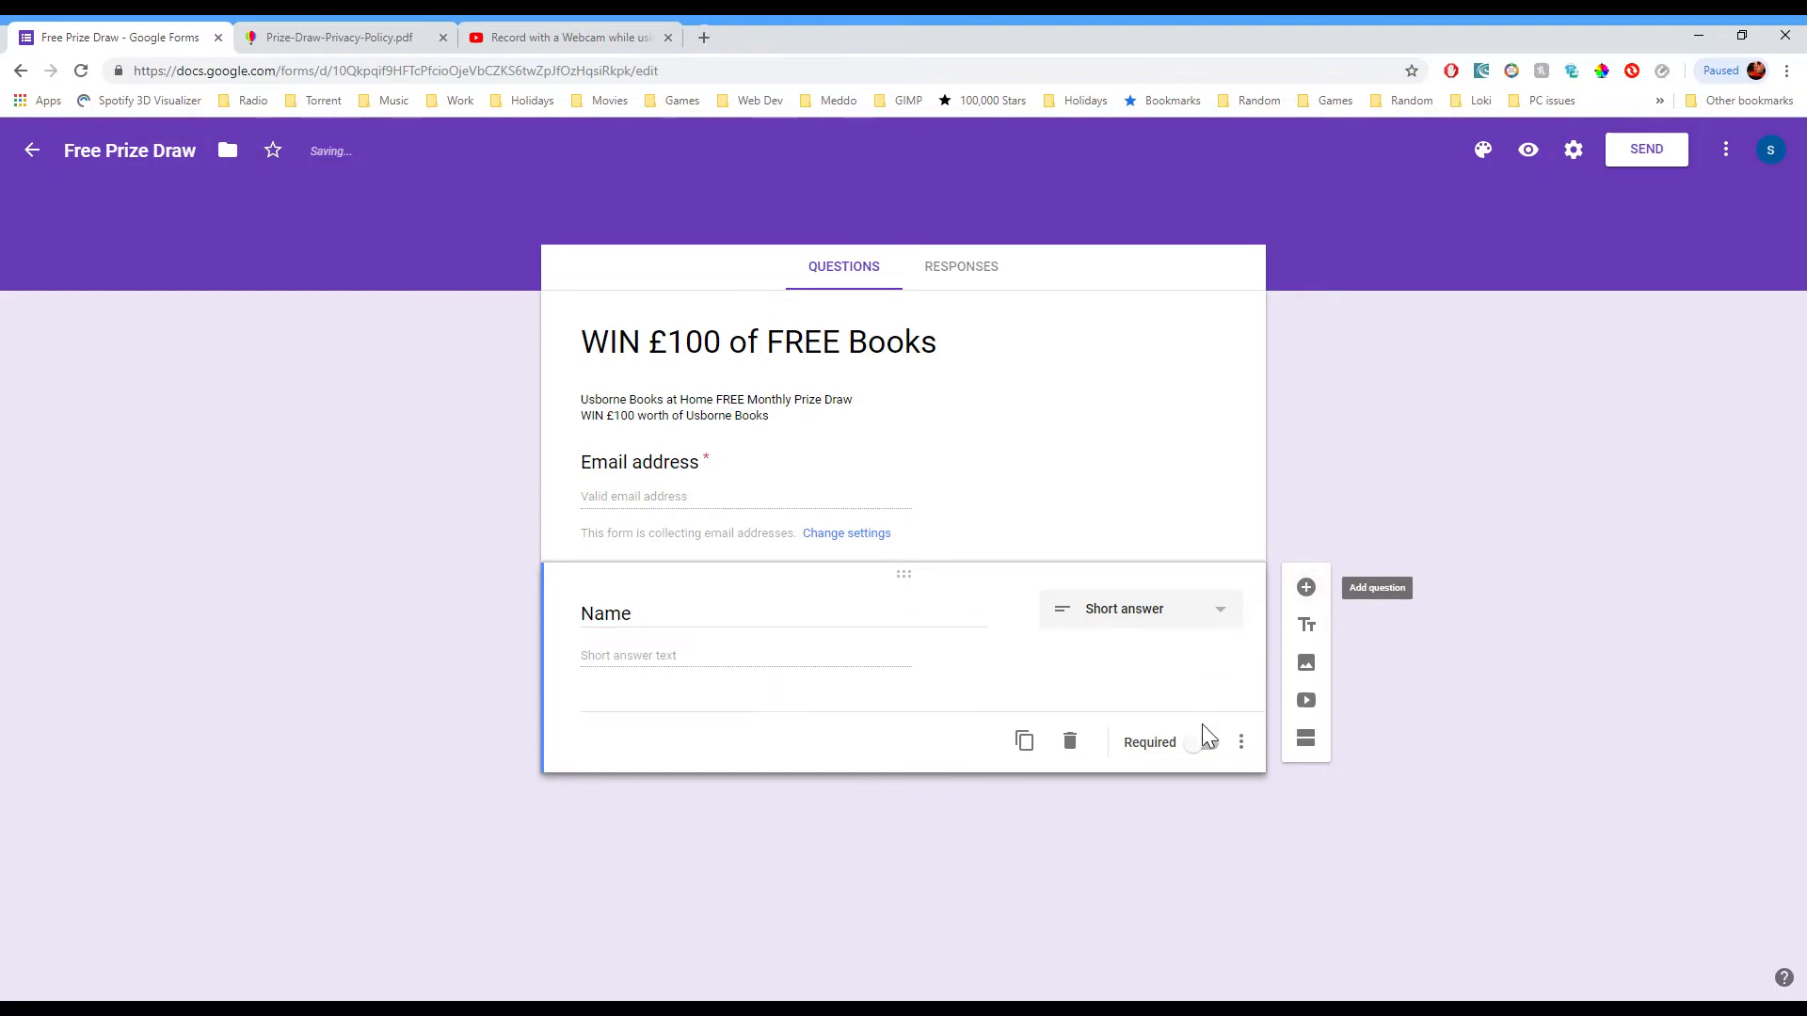
pyautogui.click(1208, 747)
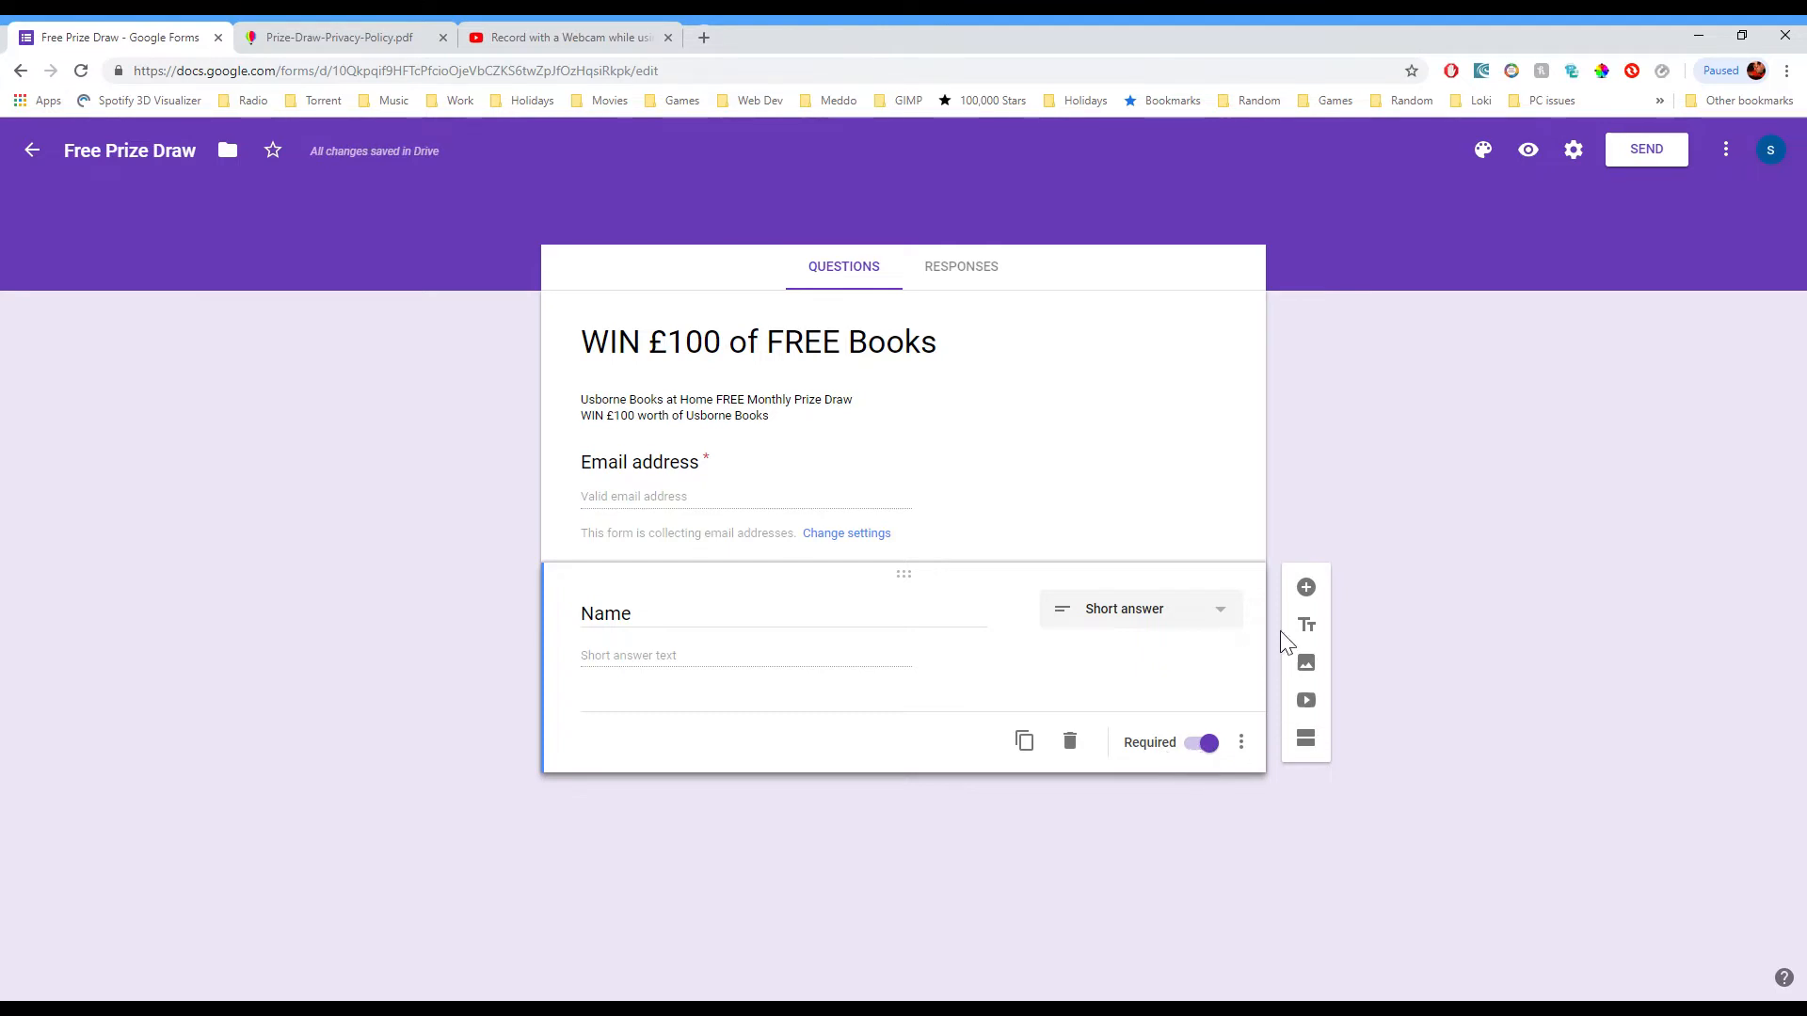
# Step: Add a required Short answer question titled 'Phone'
pyautogui.click(1308, 591)
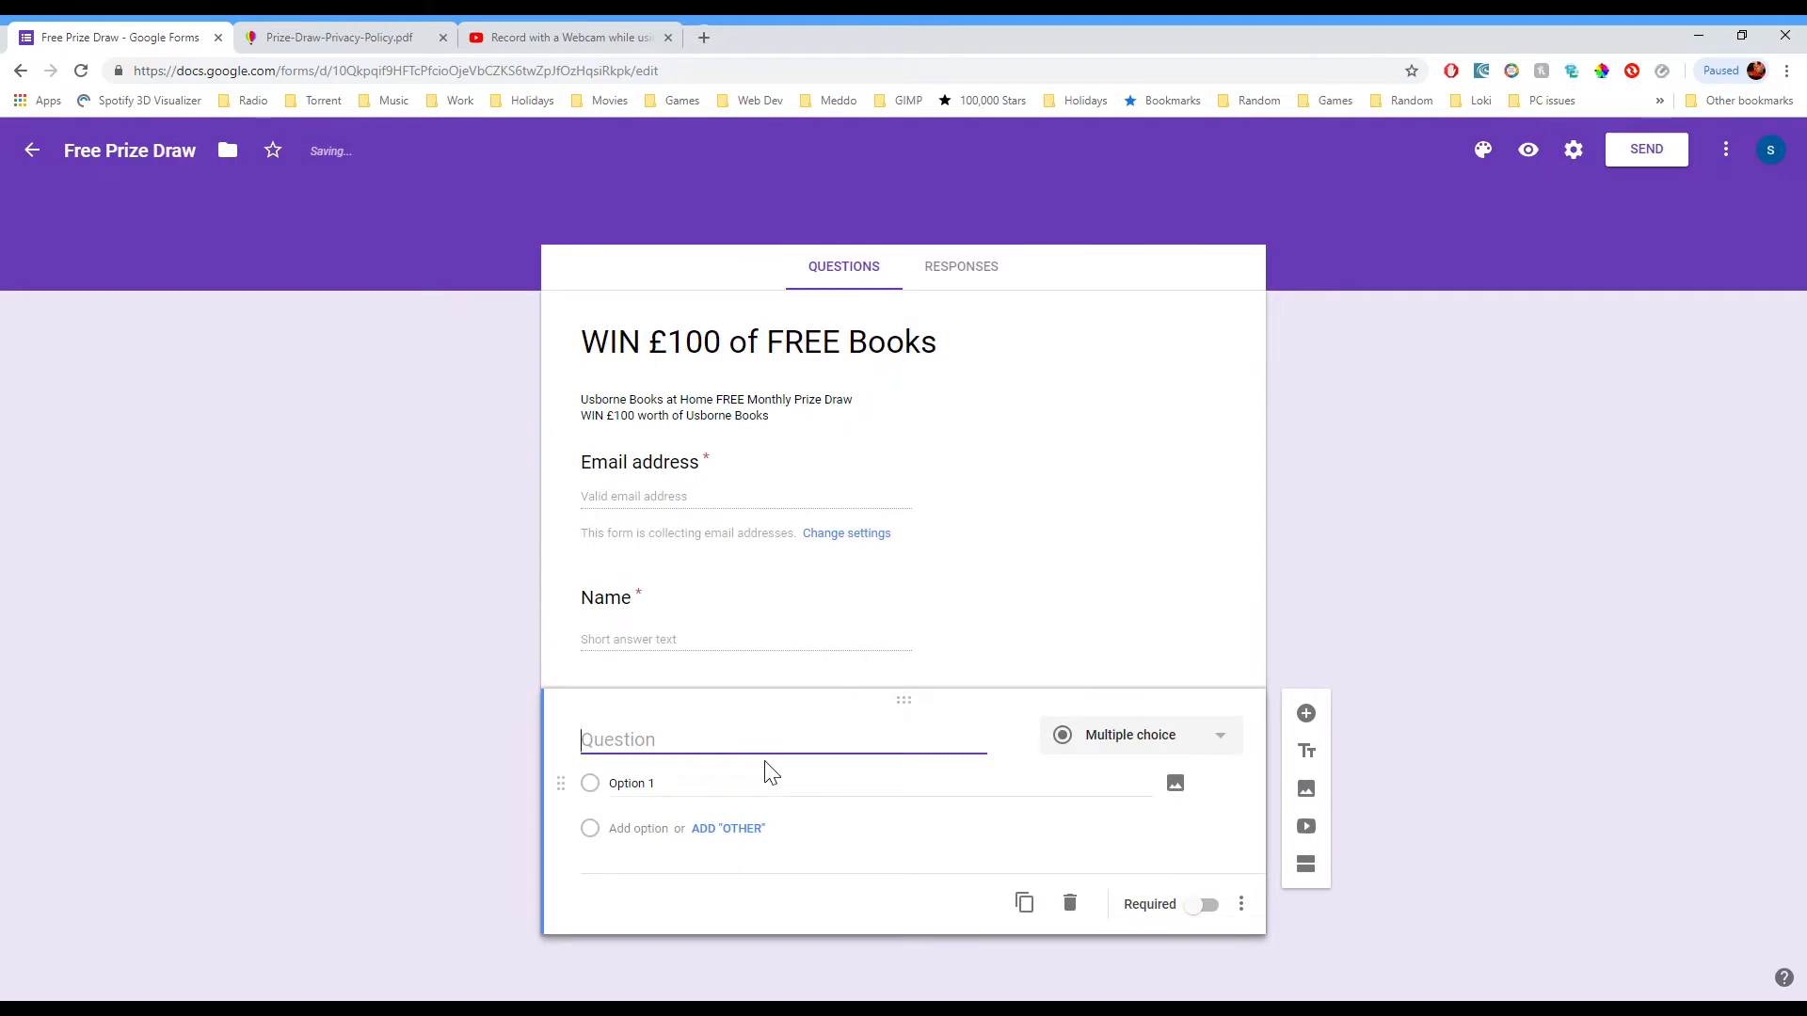
pyautogui.write('Phone')
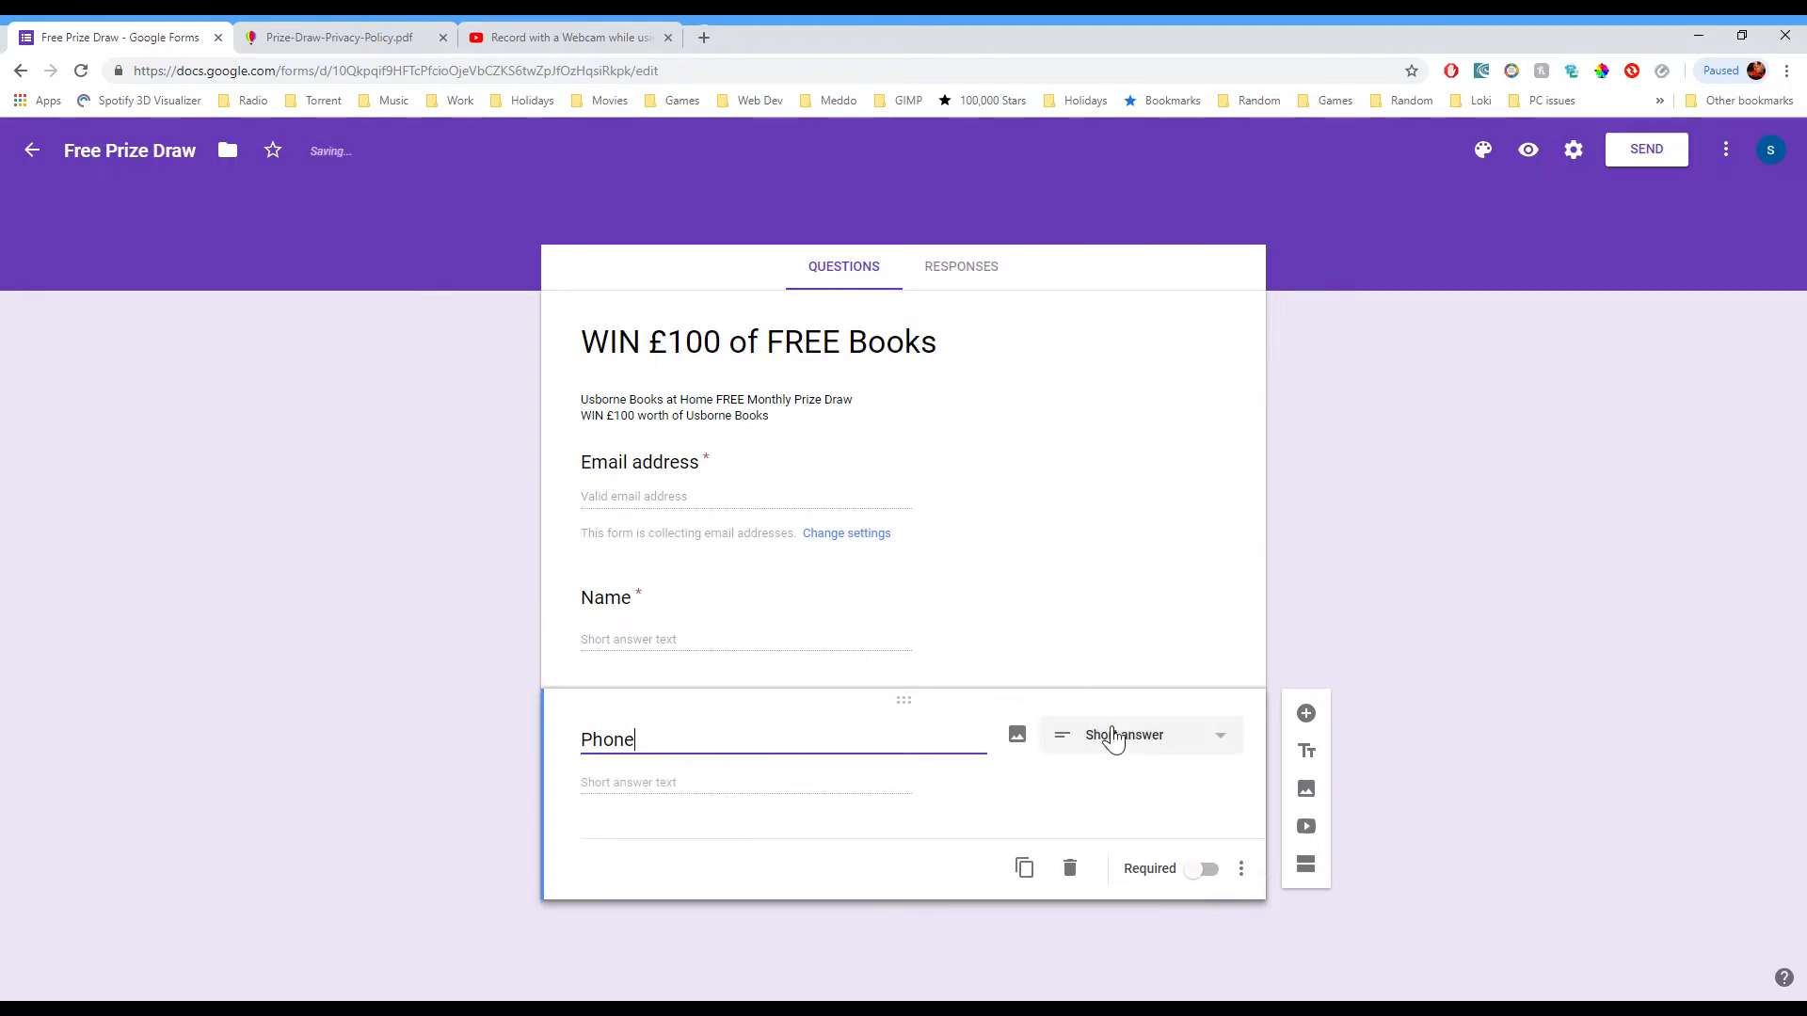
pyautogui.click(1092, 735)
pyautogui.click(1316, 477)
pyautogui.click(1205, 869)
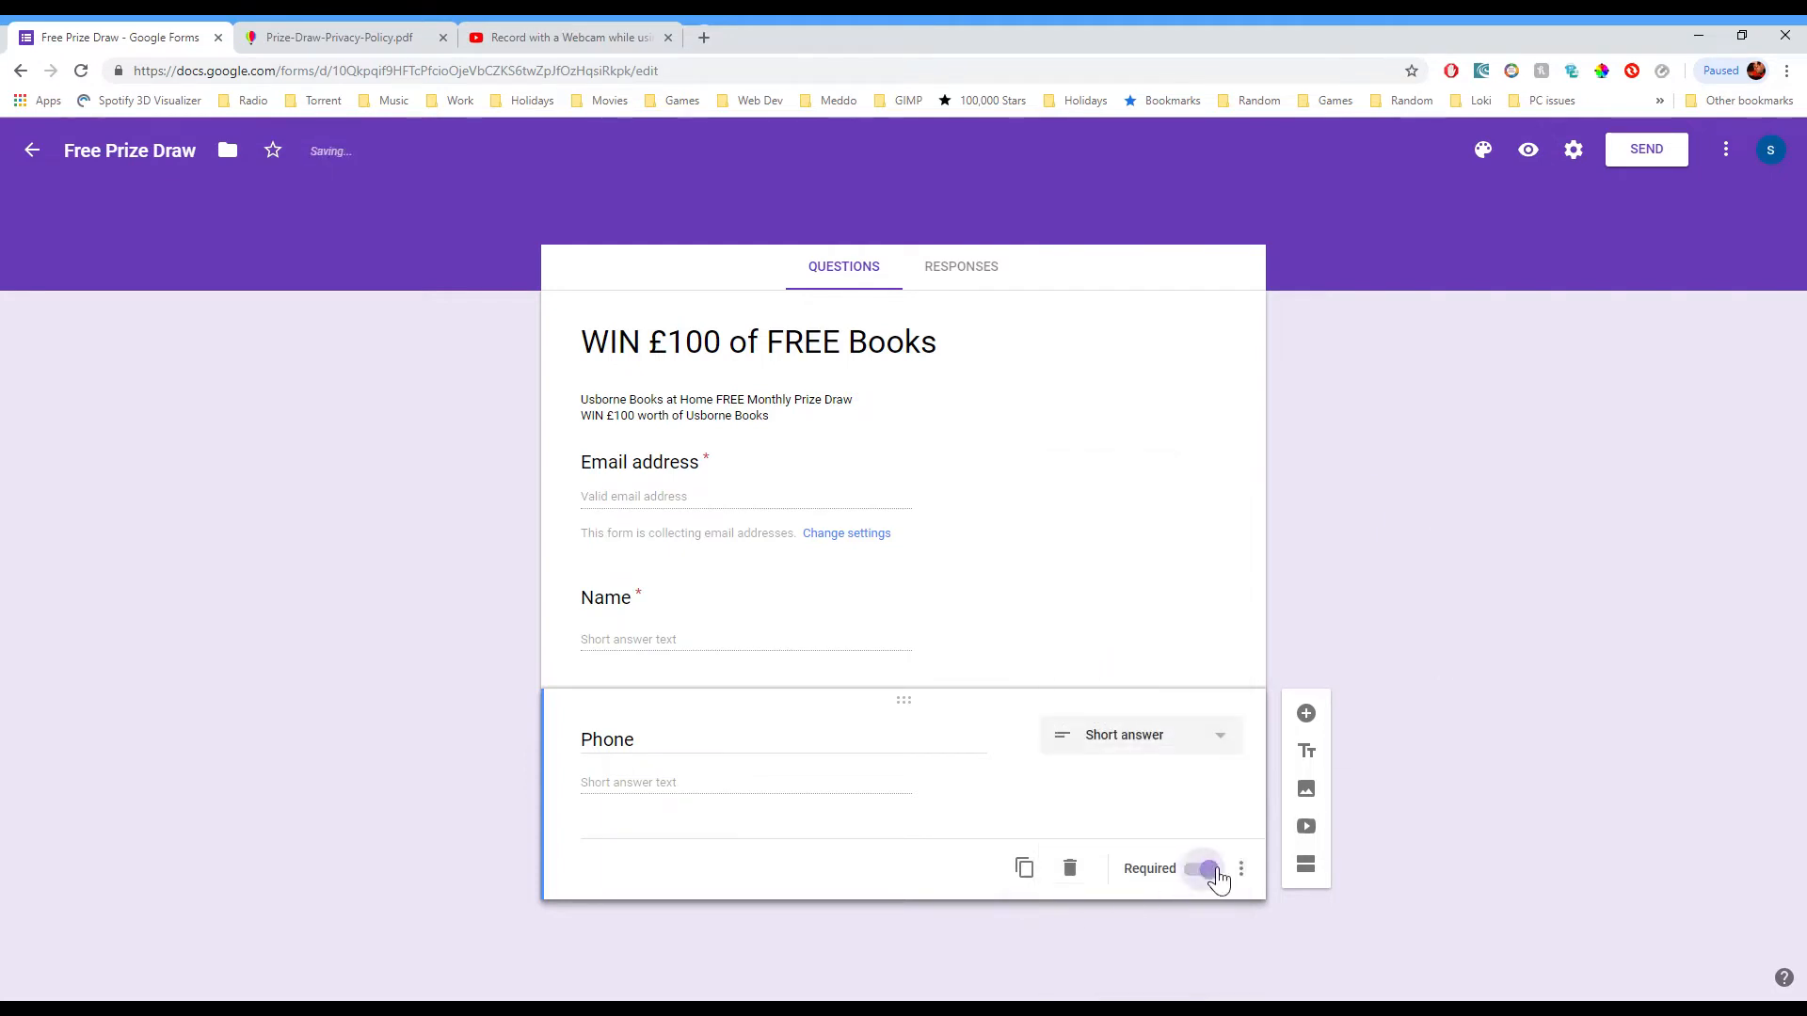
# Step: Add a checkbox question titled 'Consent' below Phone
pyautogui.click(1307, 715)
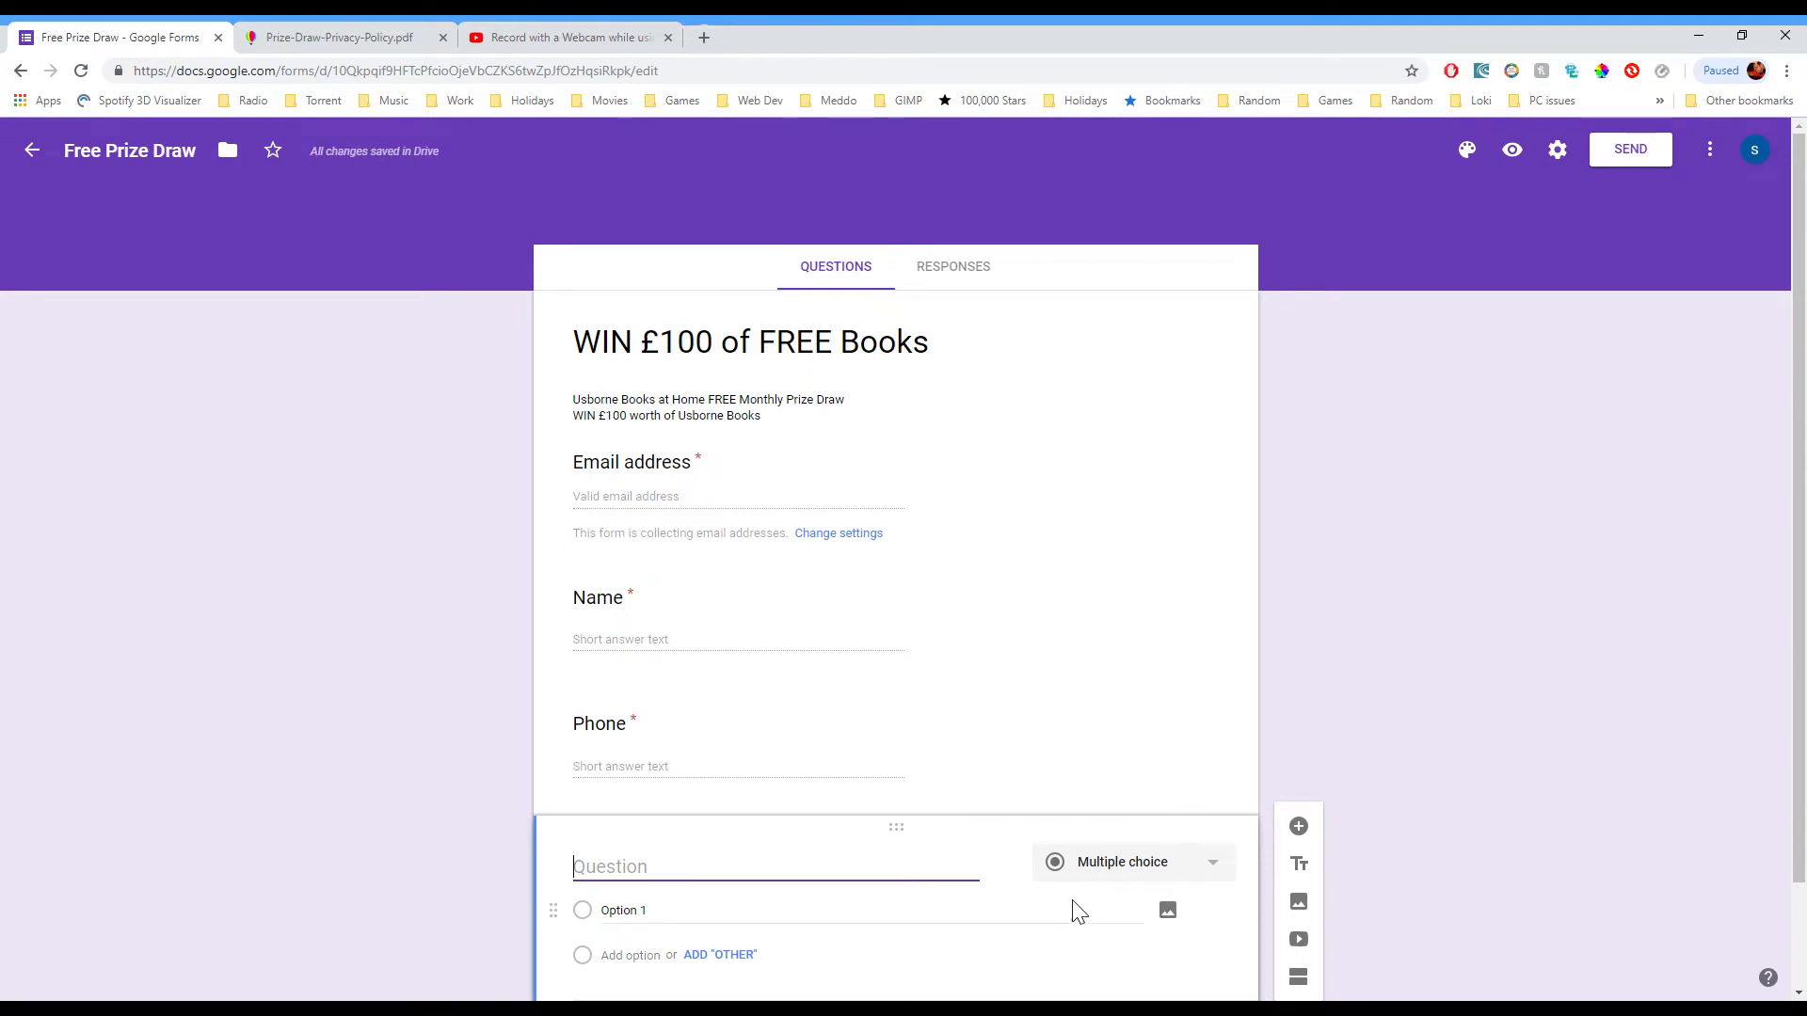
pyautogui.scroll(-1, 1106, 800)
pyautogui.click(1153, 743)
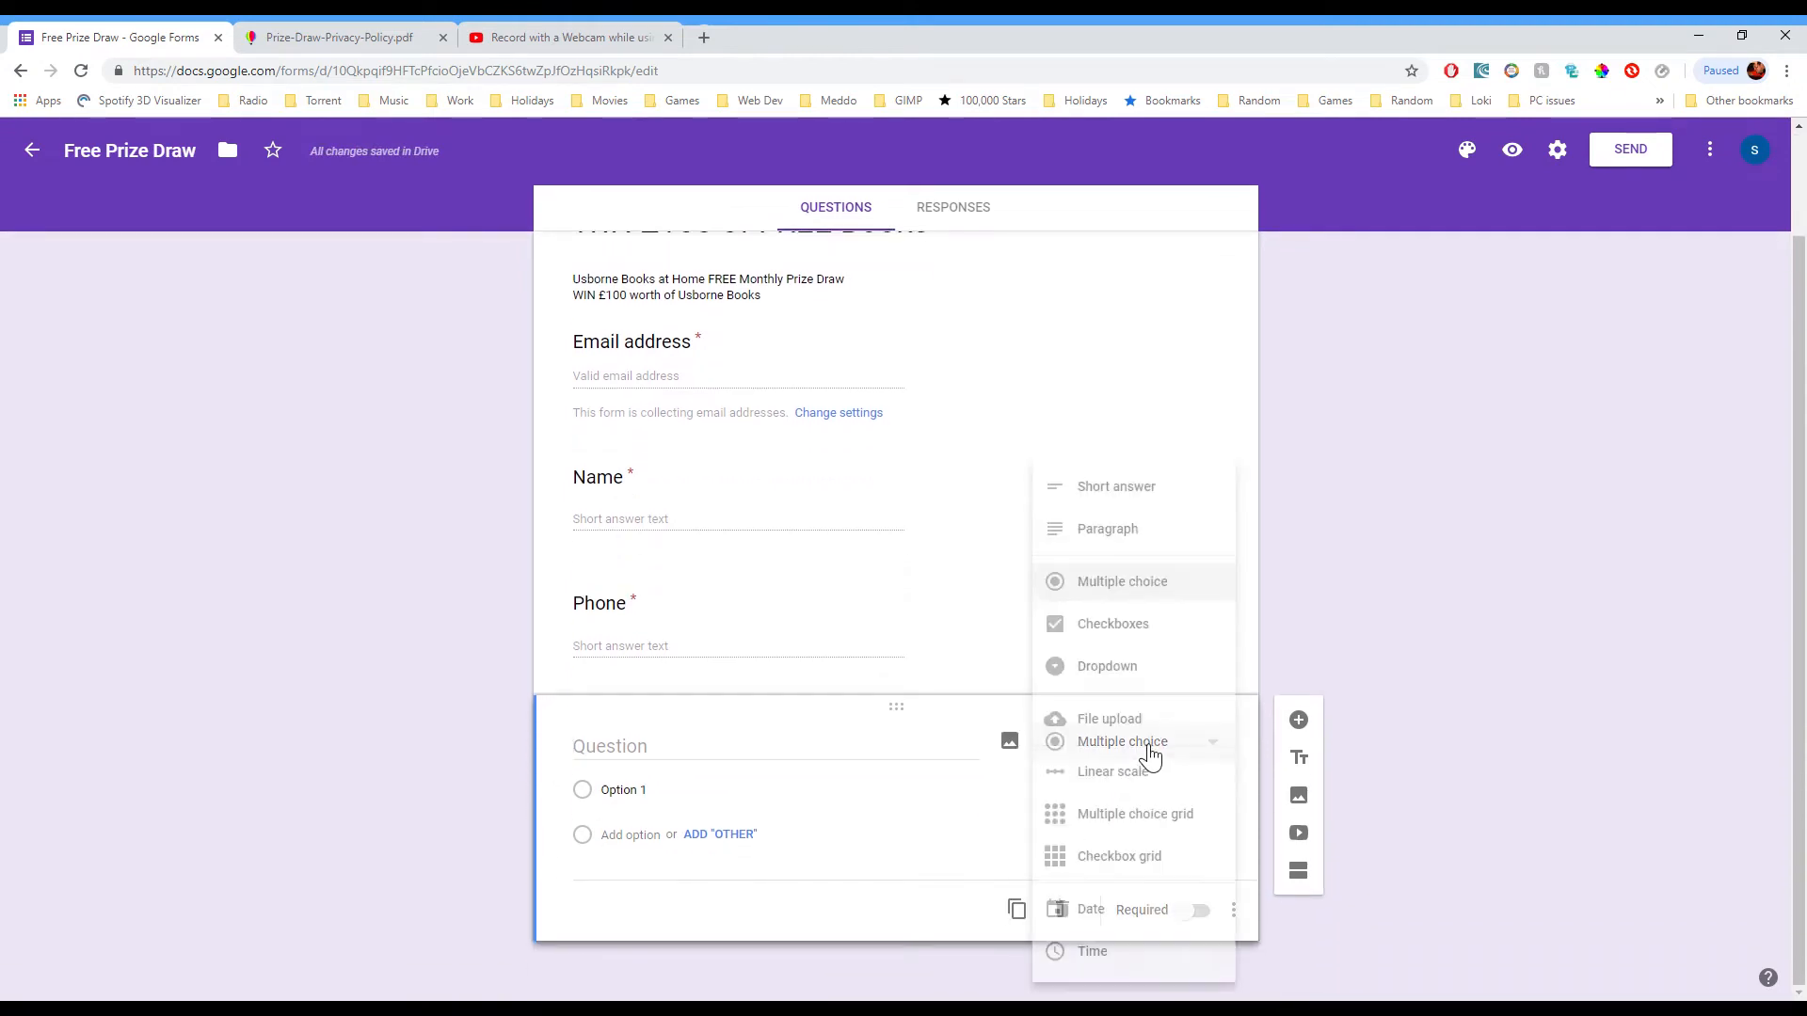
pyautogui.click(1153, 638)
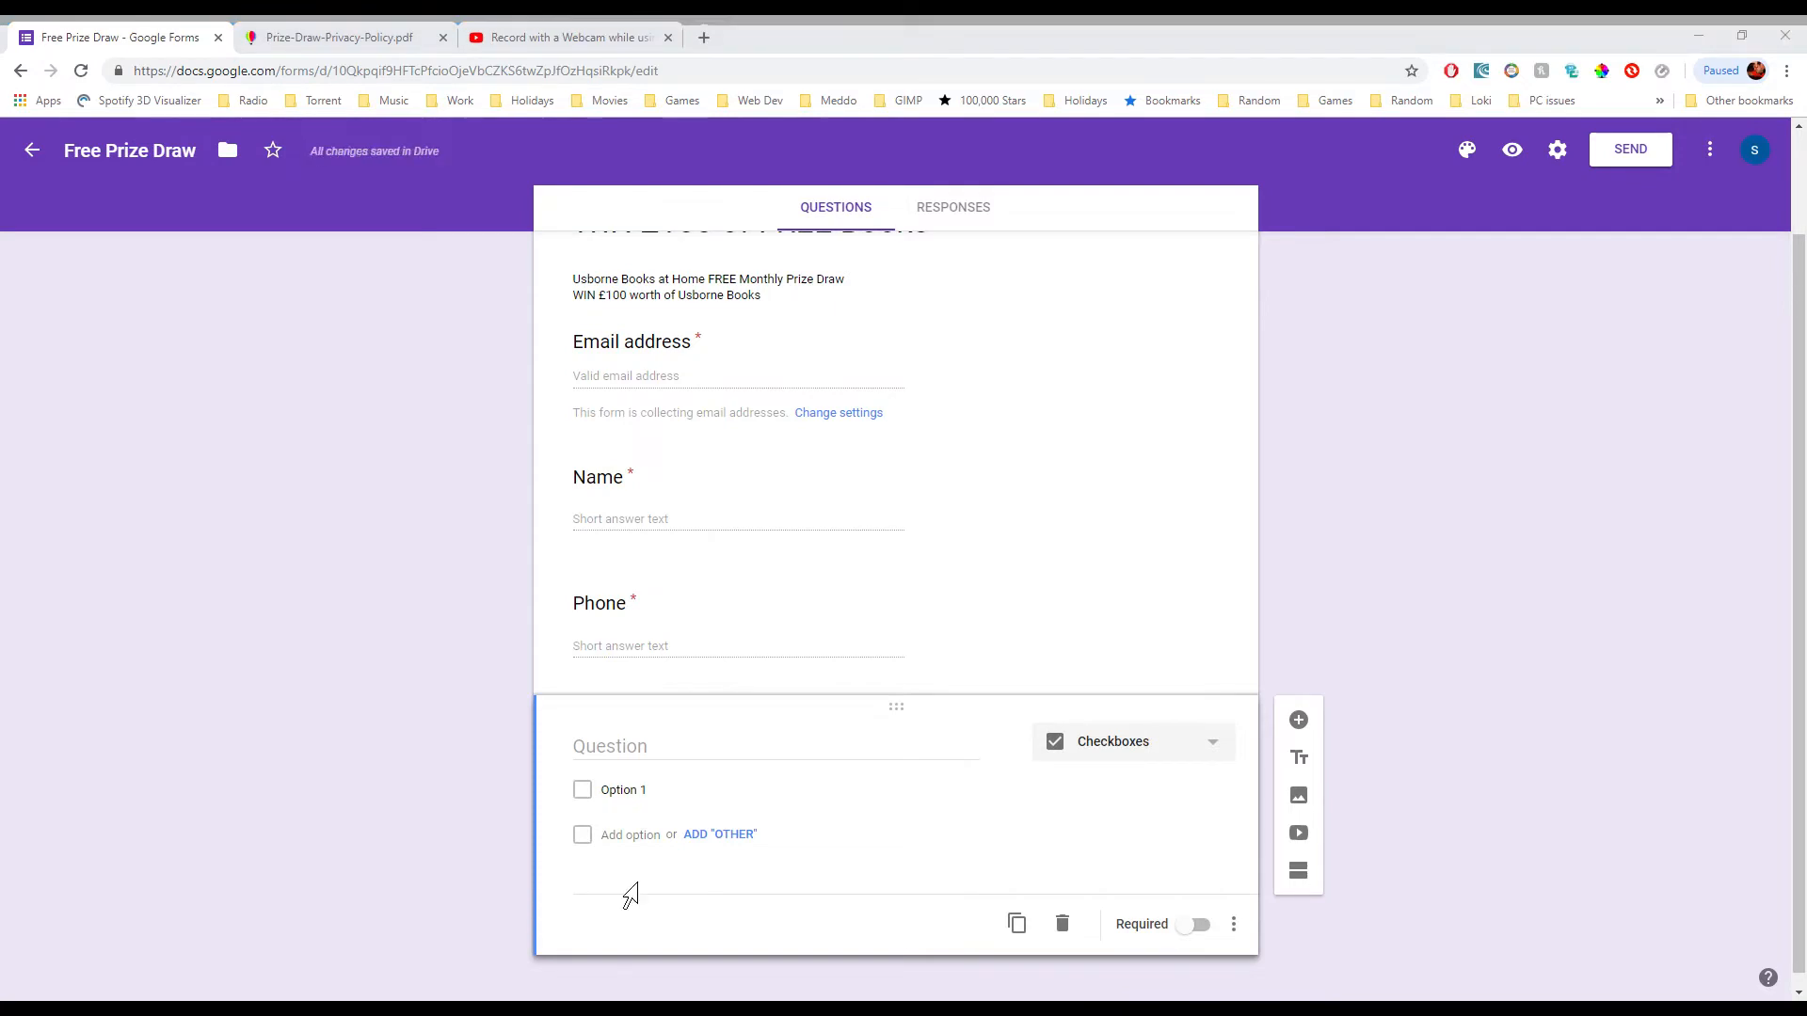
pyautogui.click(744, 552)
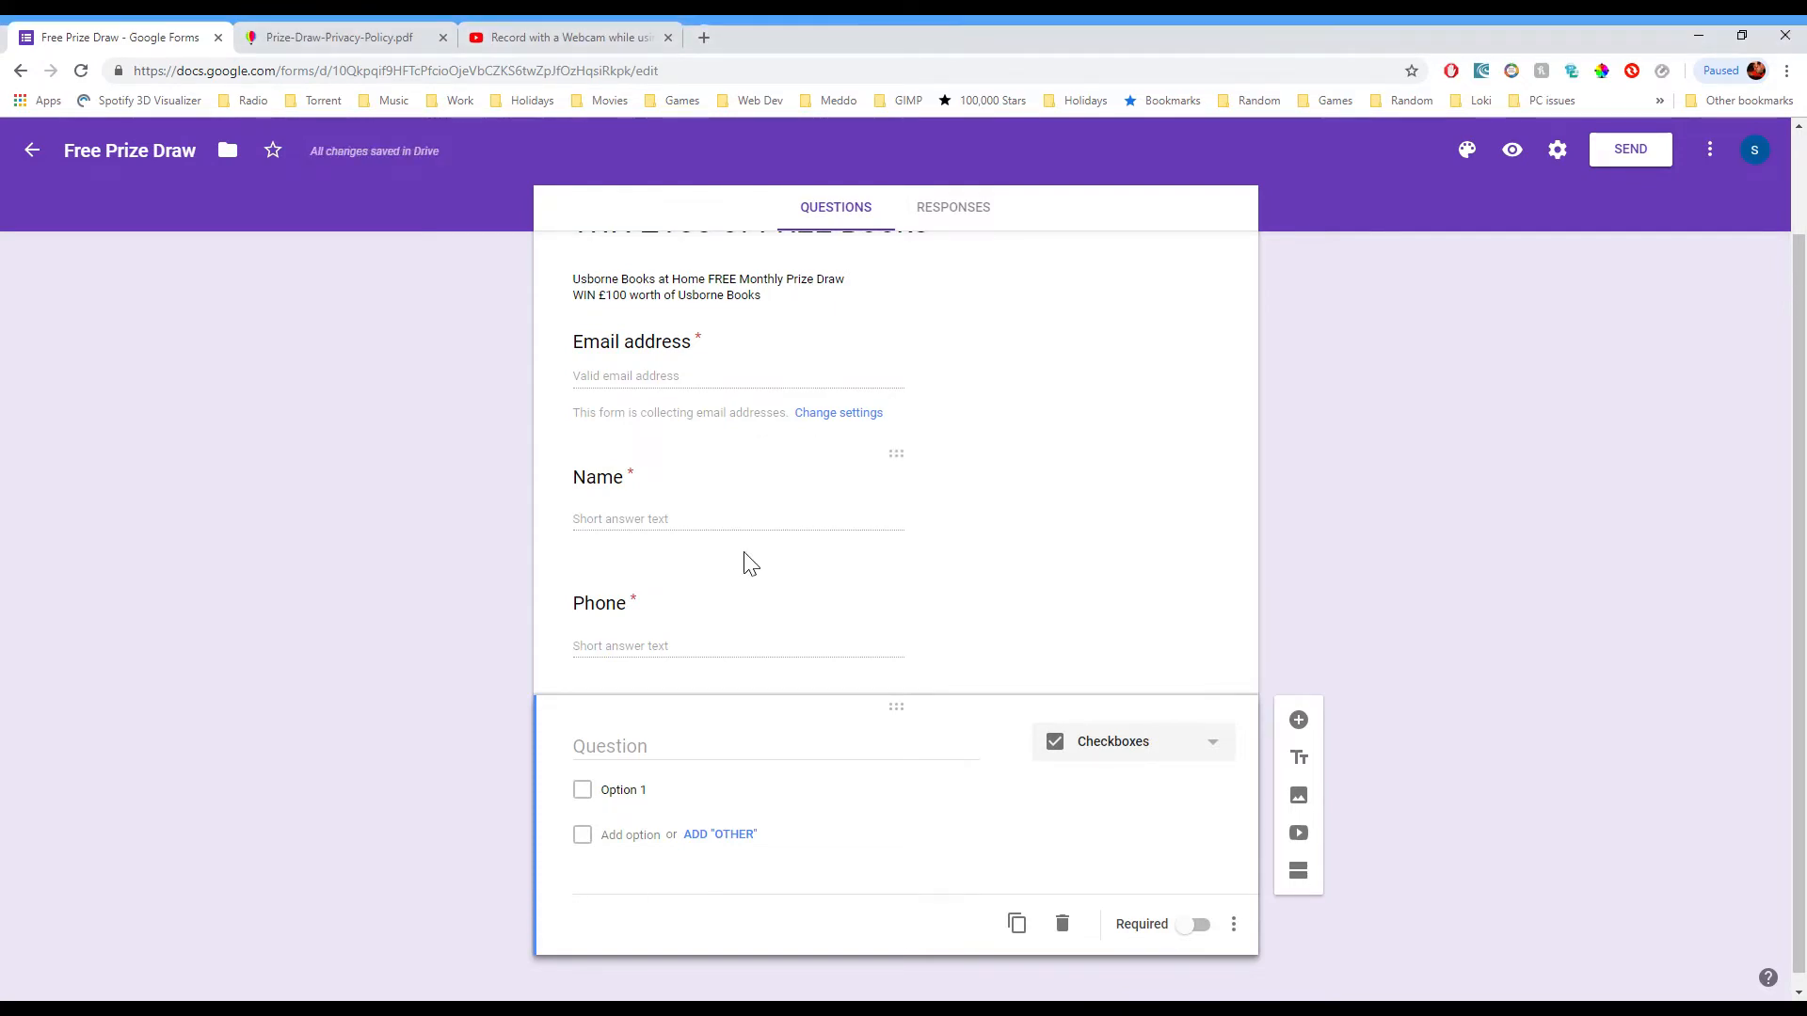
pyautogui.click(743, 761)
pyautogui.write('Consent')
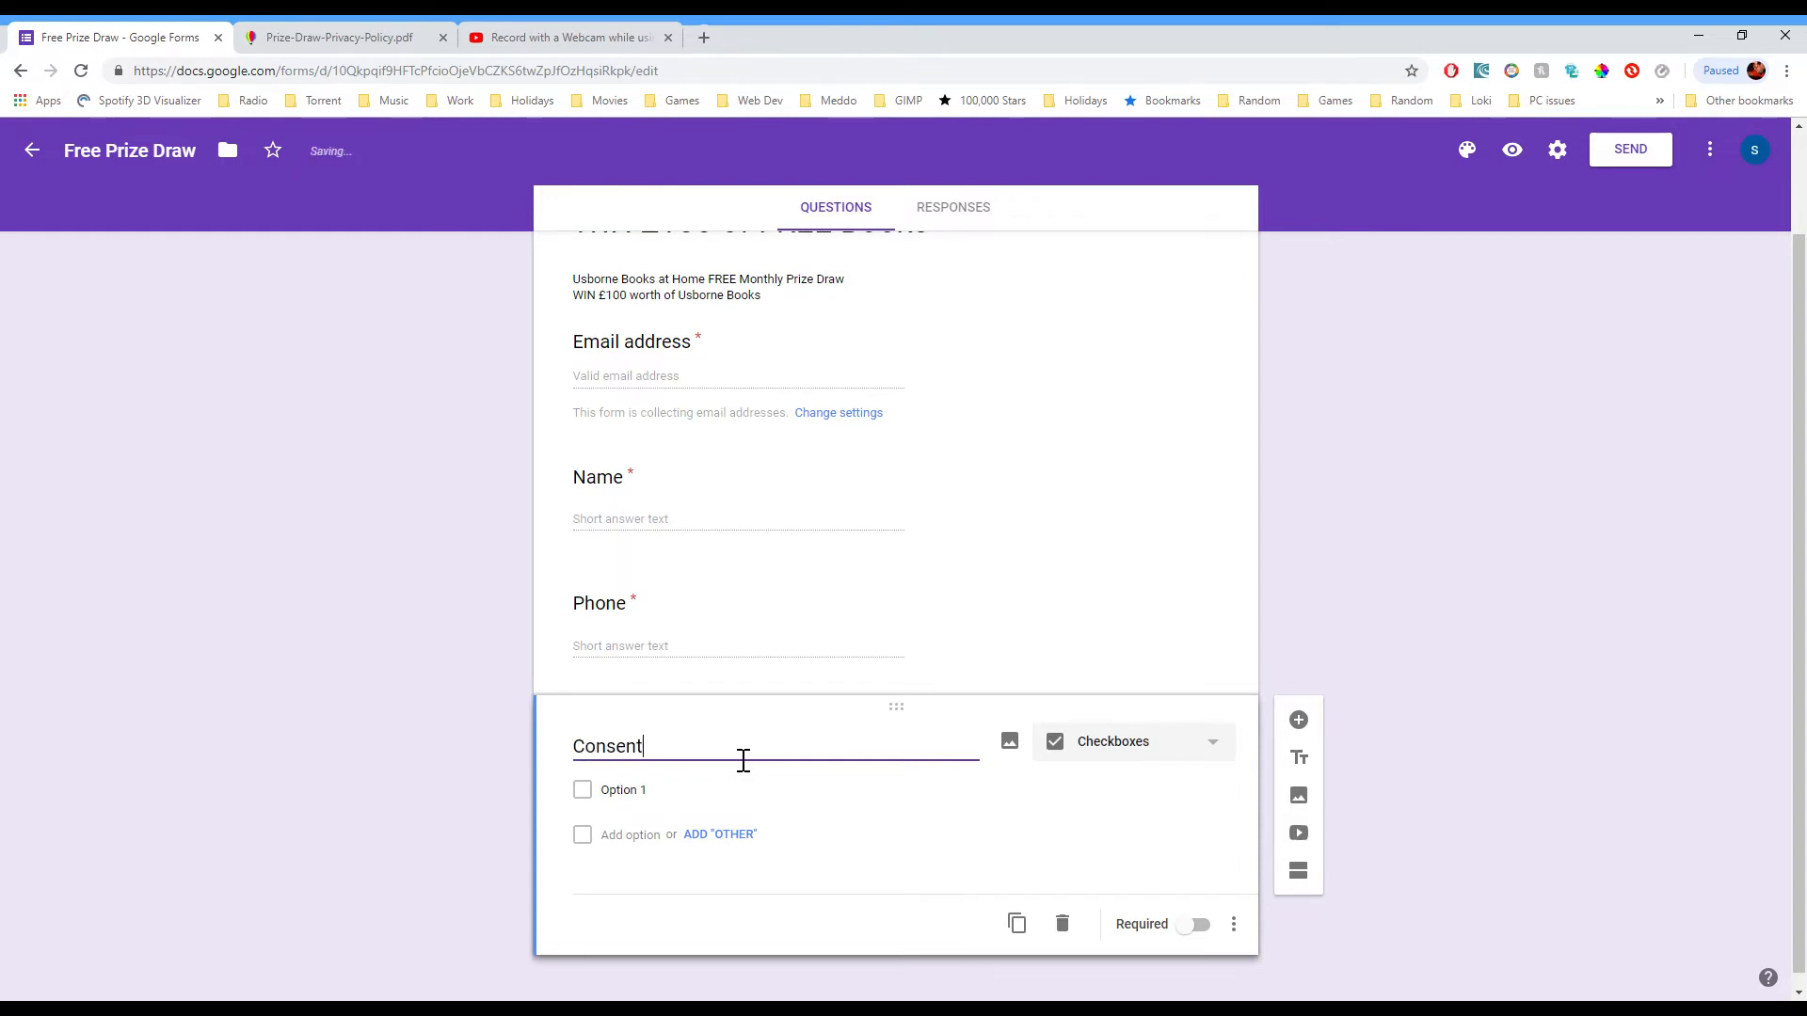
pyautogui.press('Tab')
# Step: Paste the two consent statements as its options, make it required, and add another question
pyautogui.hotkey('alt', 'Tab')
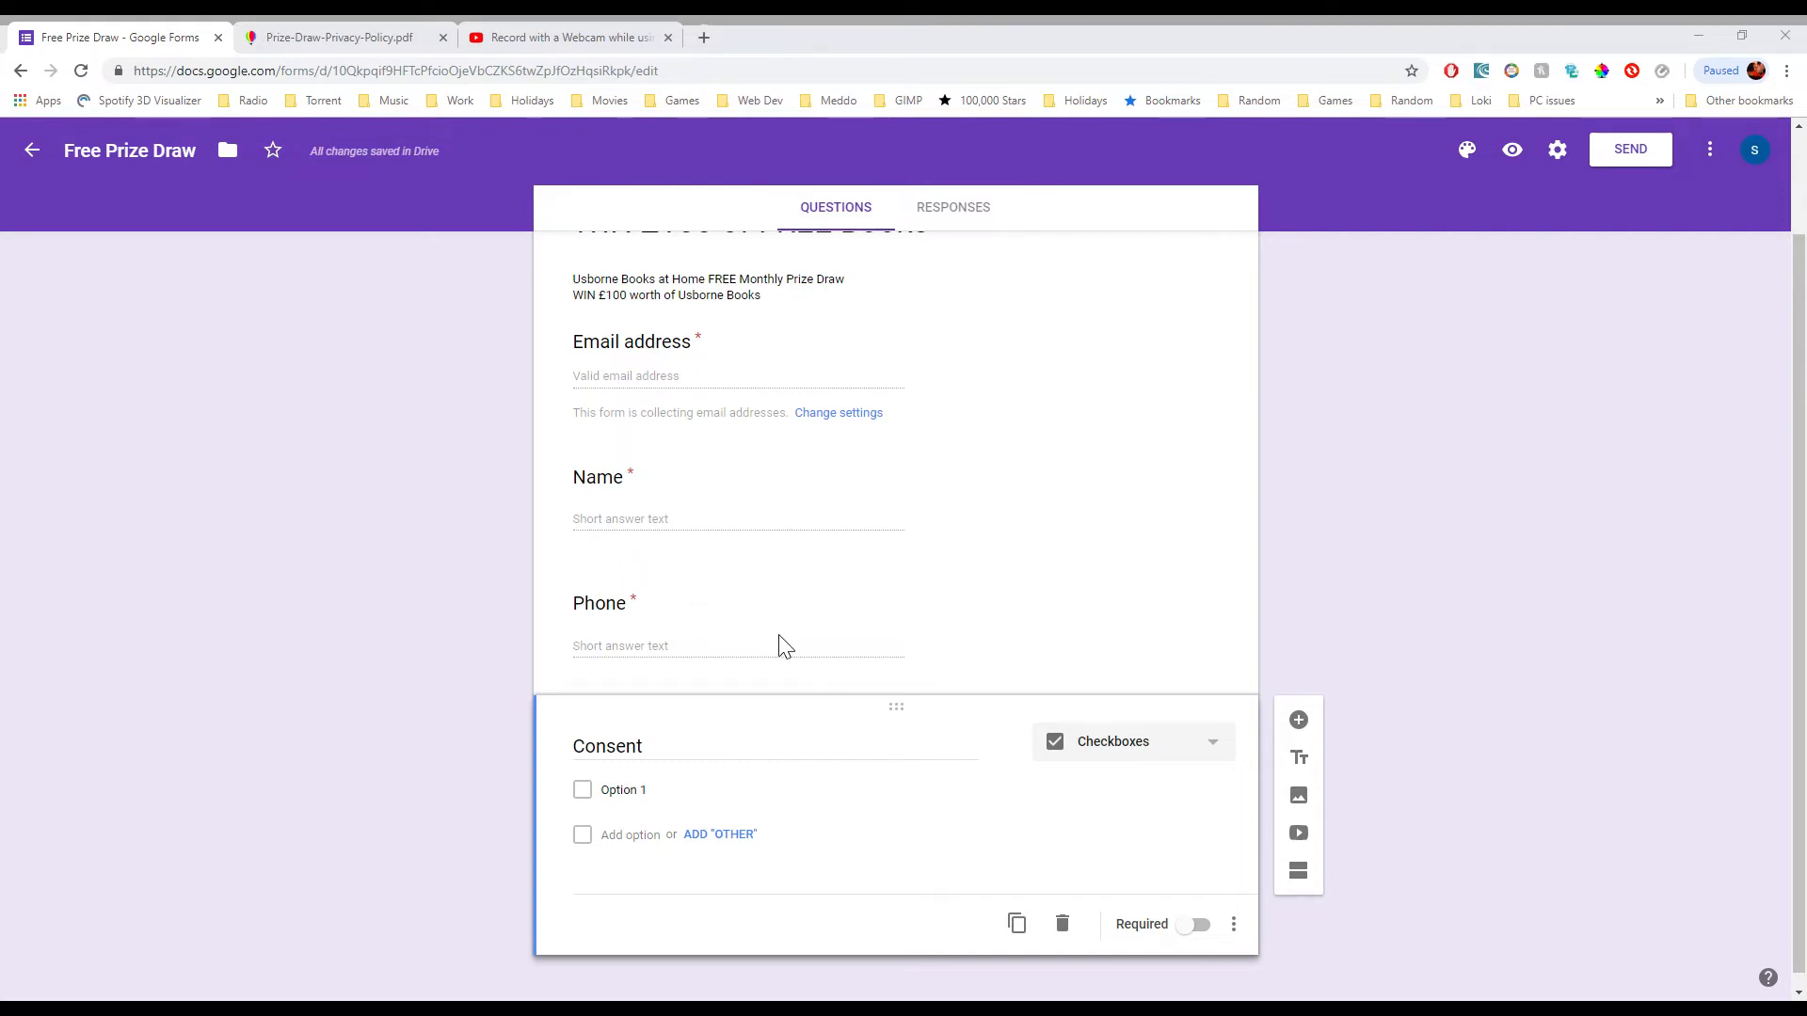
pyautogui.hotkey('alt', 'Tab')
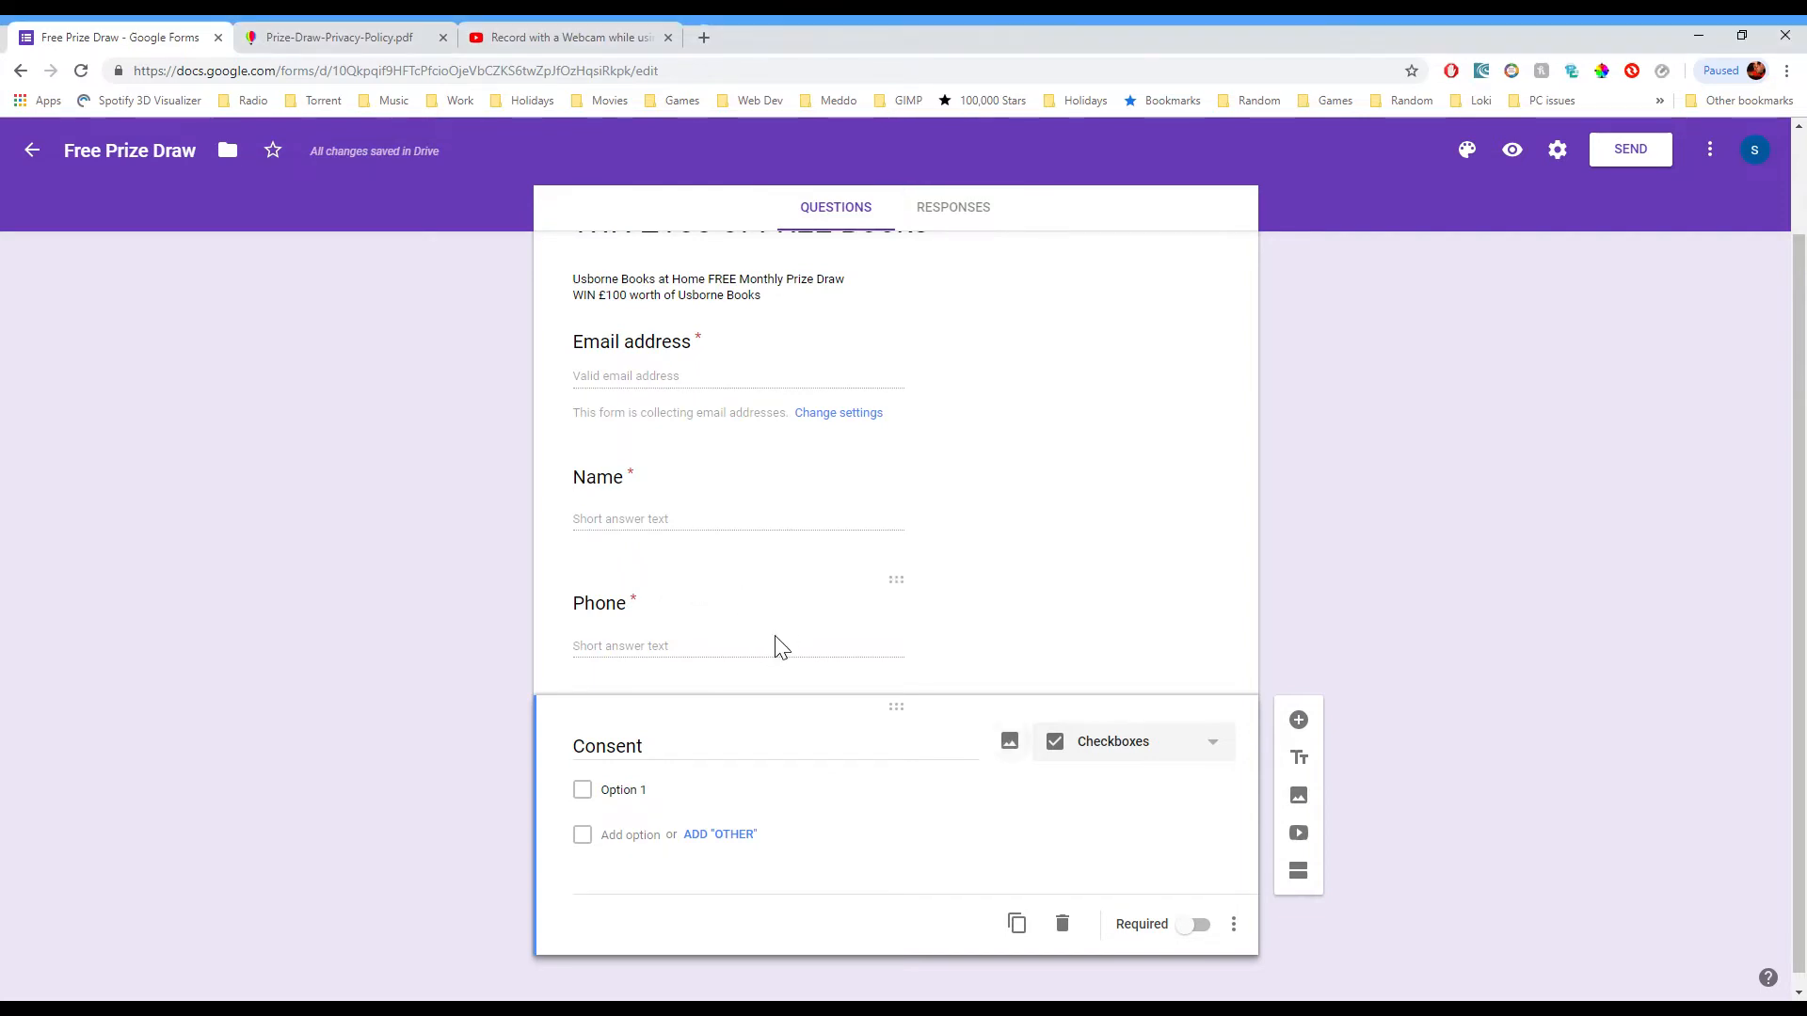
pyautogui.click(663, 793)
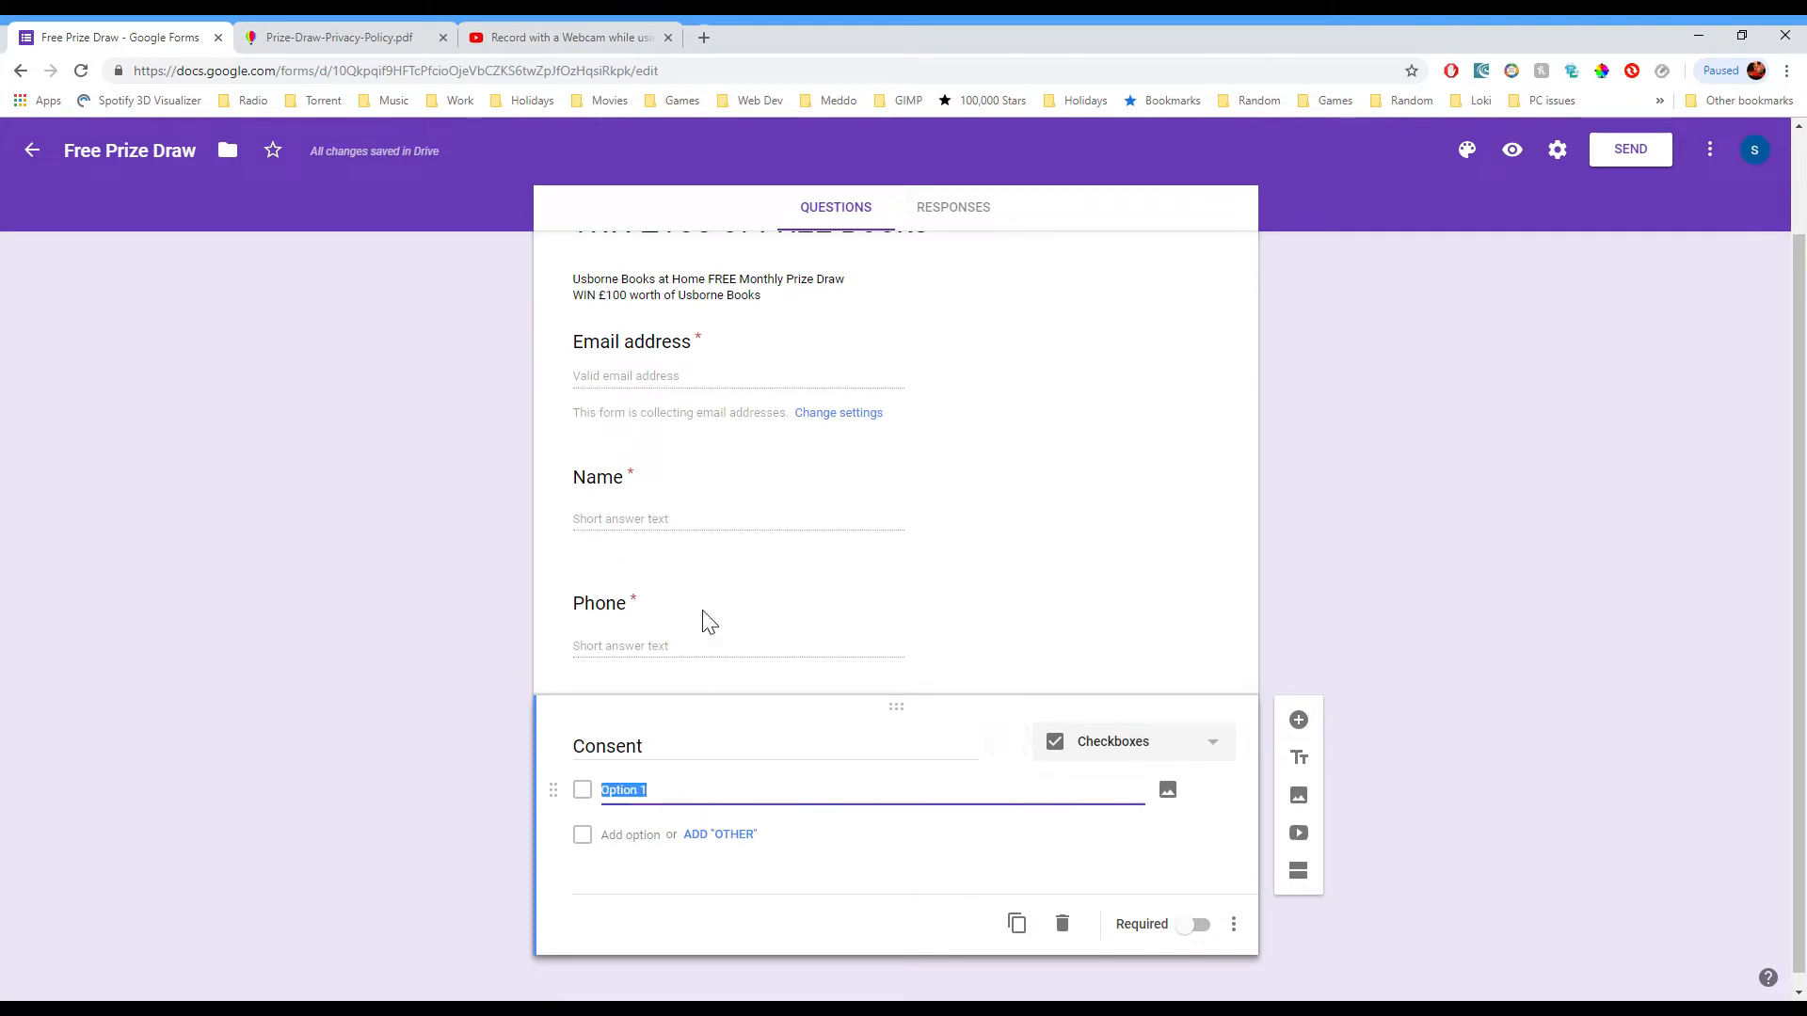
pyautogui.hotkey('ctrl', 'v')
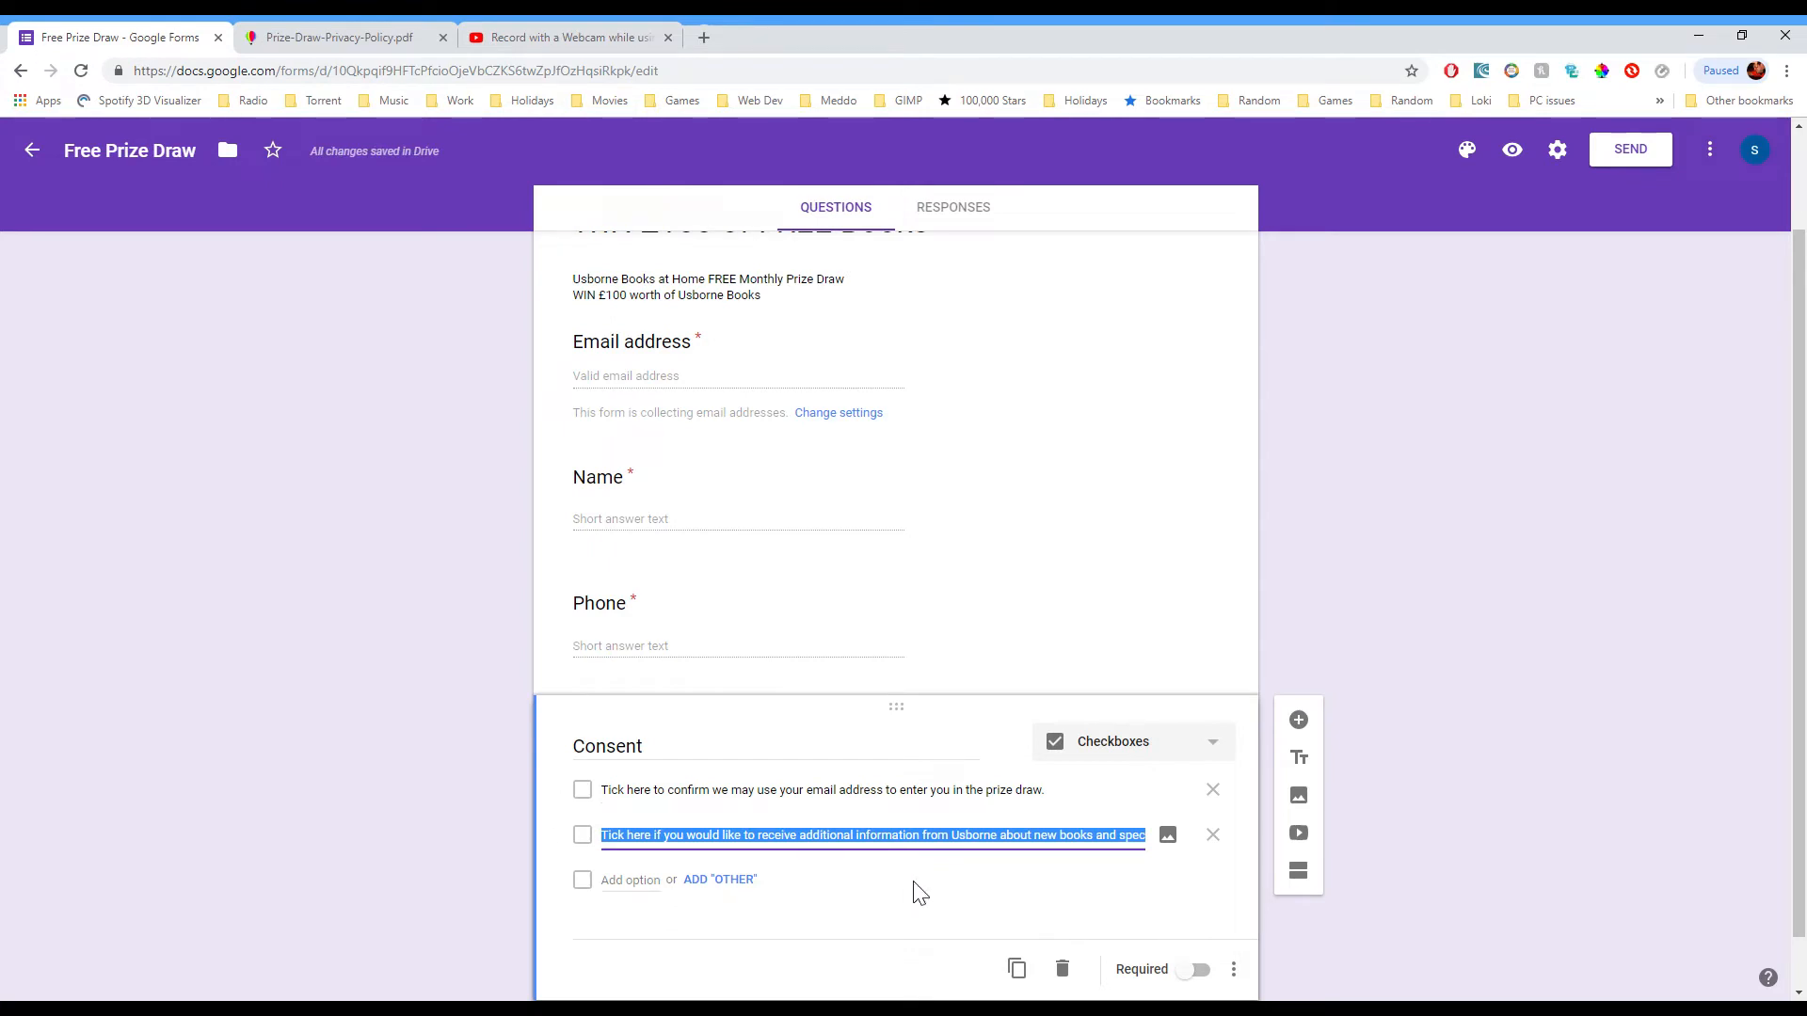
pyautogui.click(1203, 978)
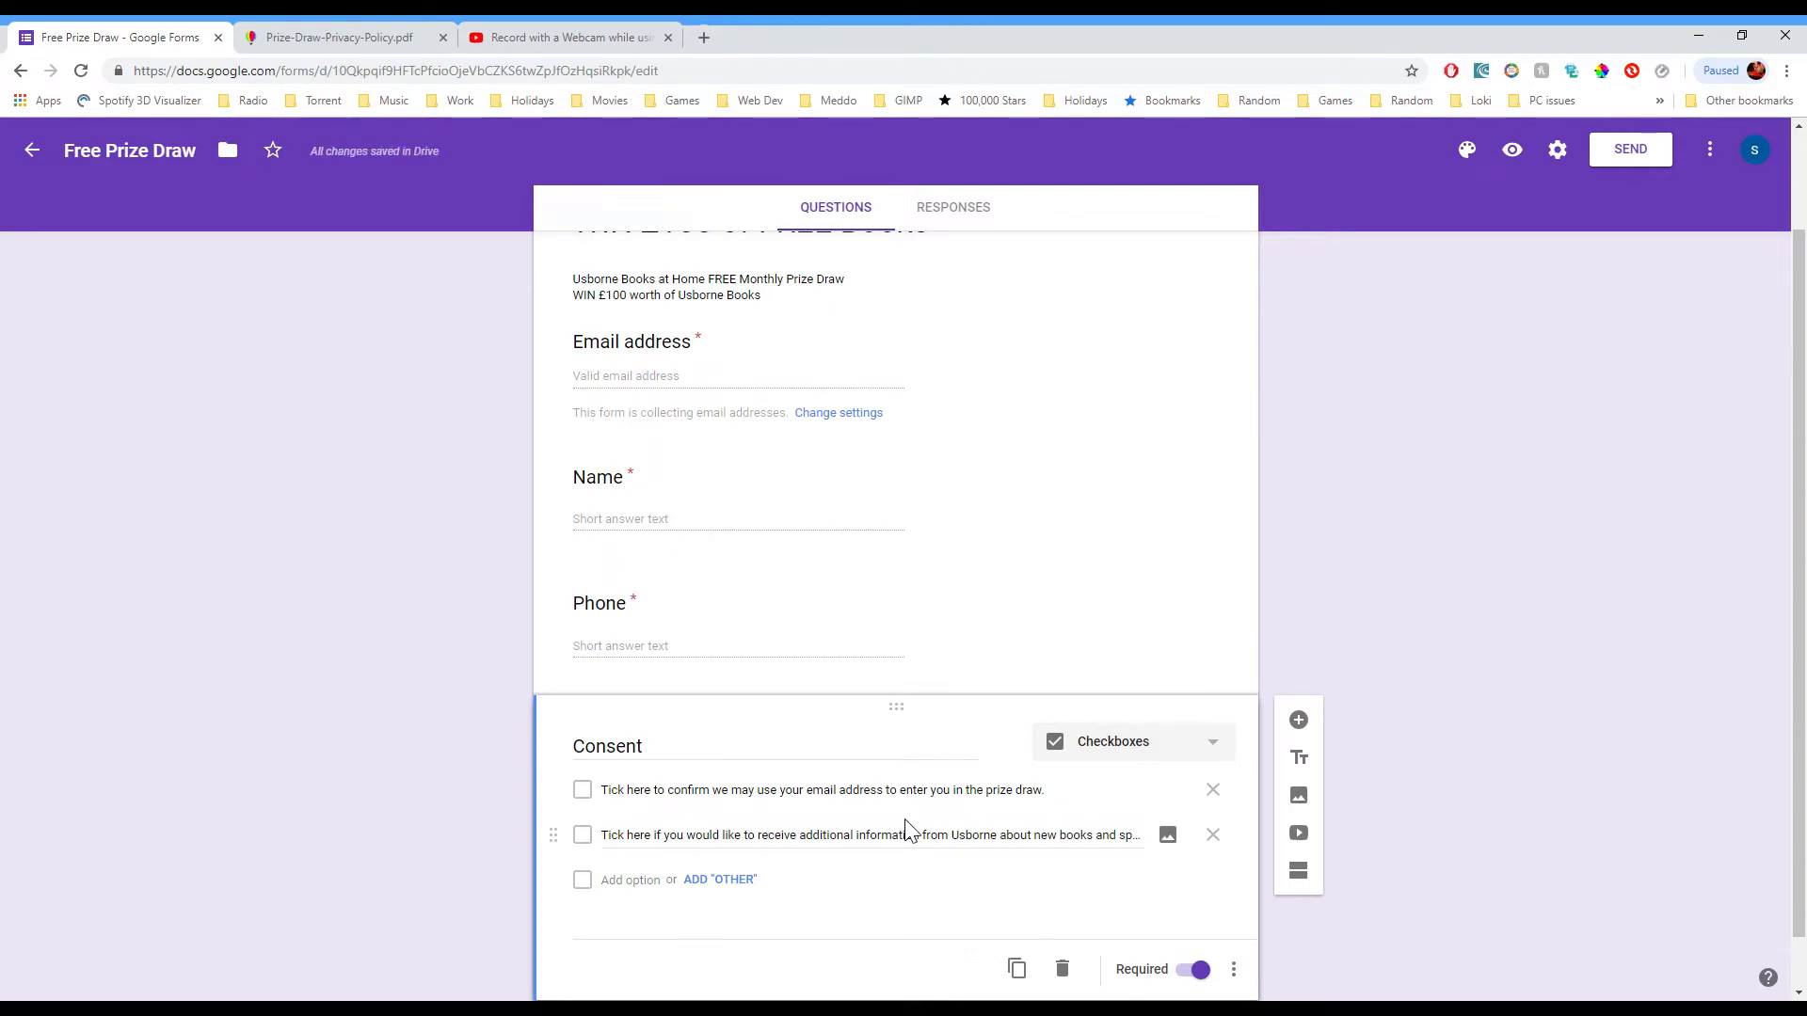
pyautogui.scroll(-1, 1370, 809)
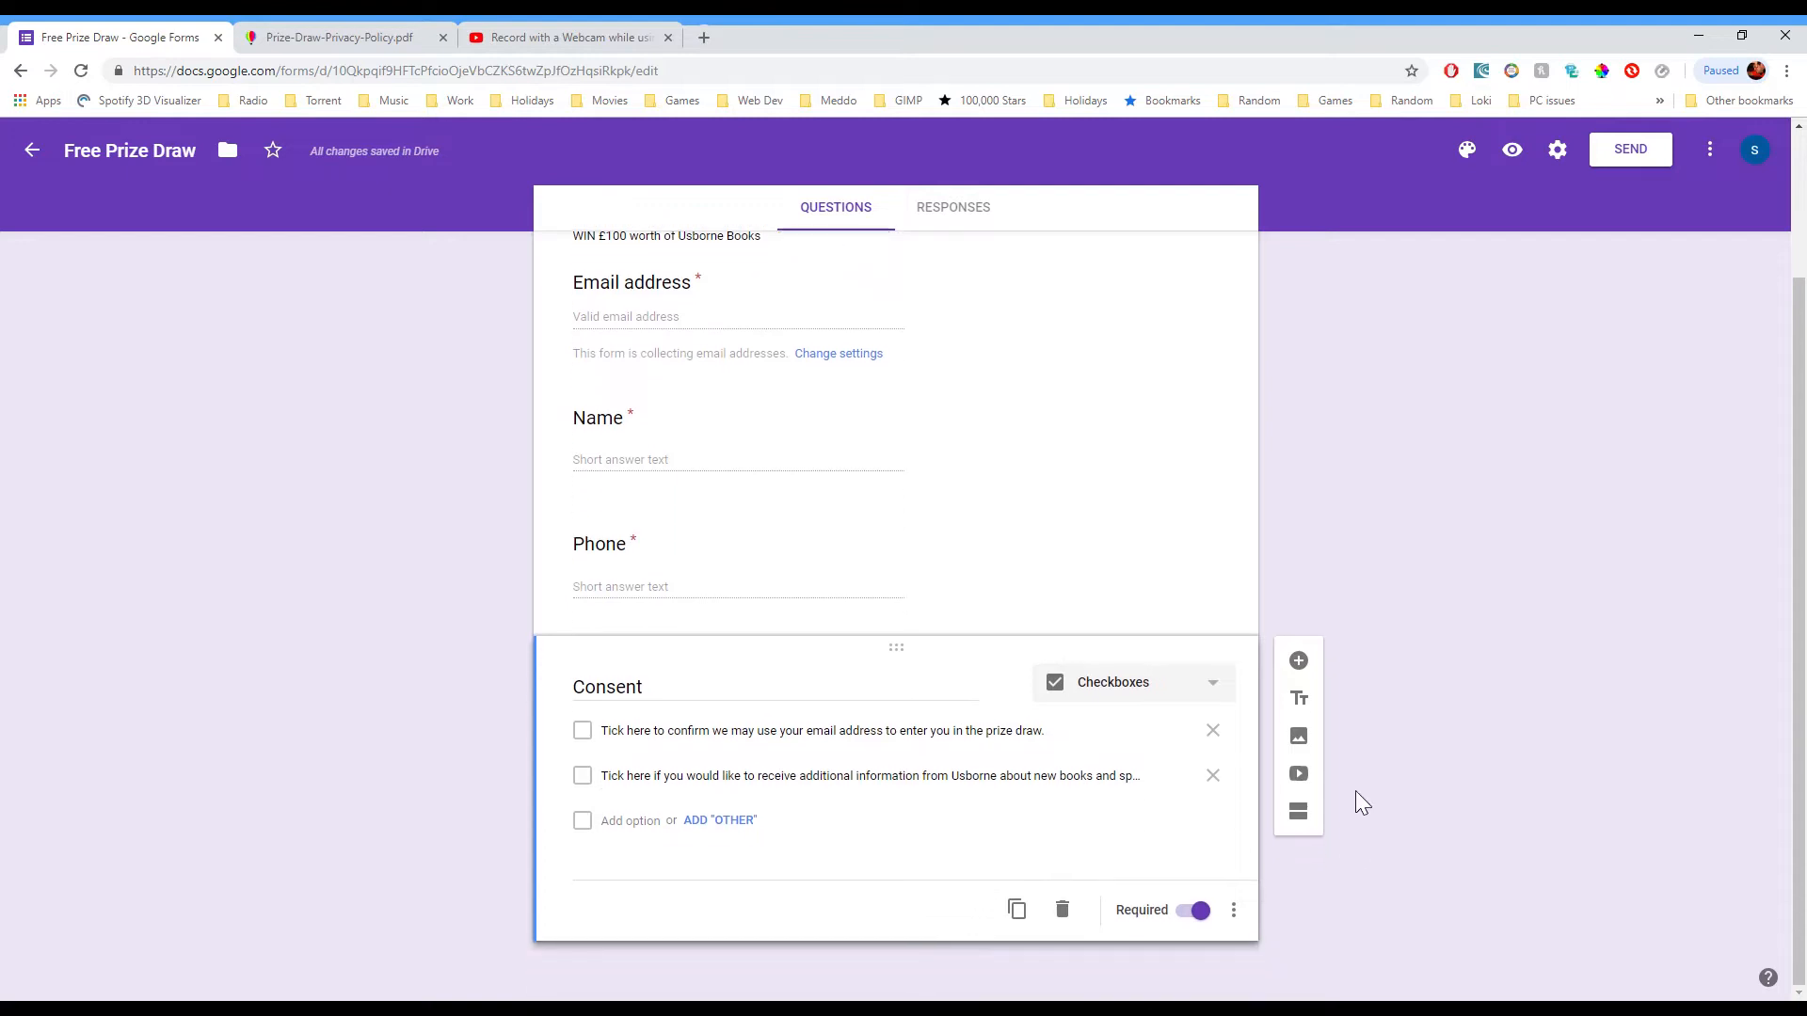
pyautogui.click(1298, 662)
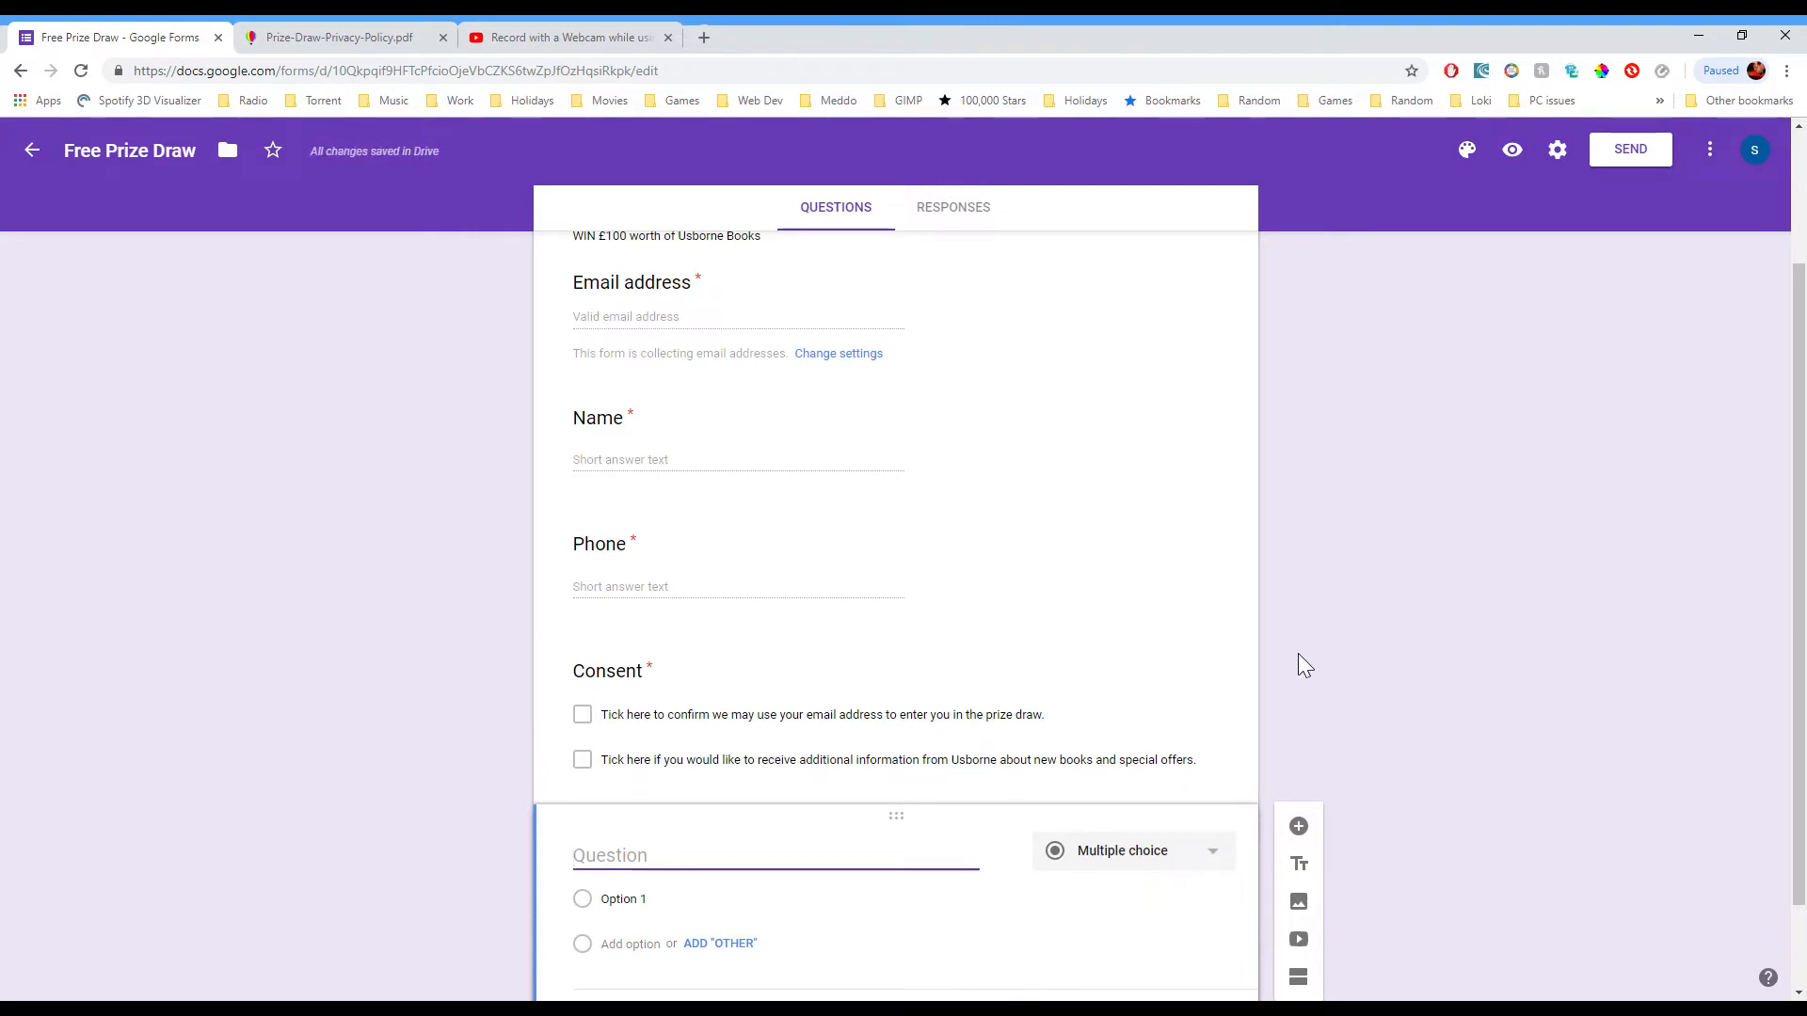
# Step: Make the new question a checkbox titled 'I would like to know more about:' with three Usborne interest options
pyautogui.click(1181, 852)
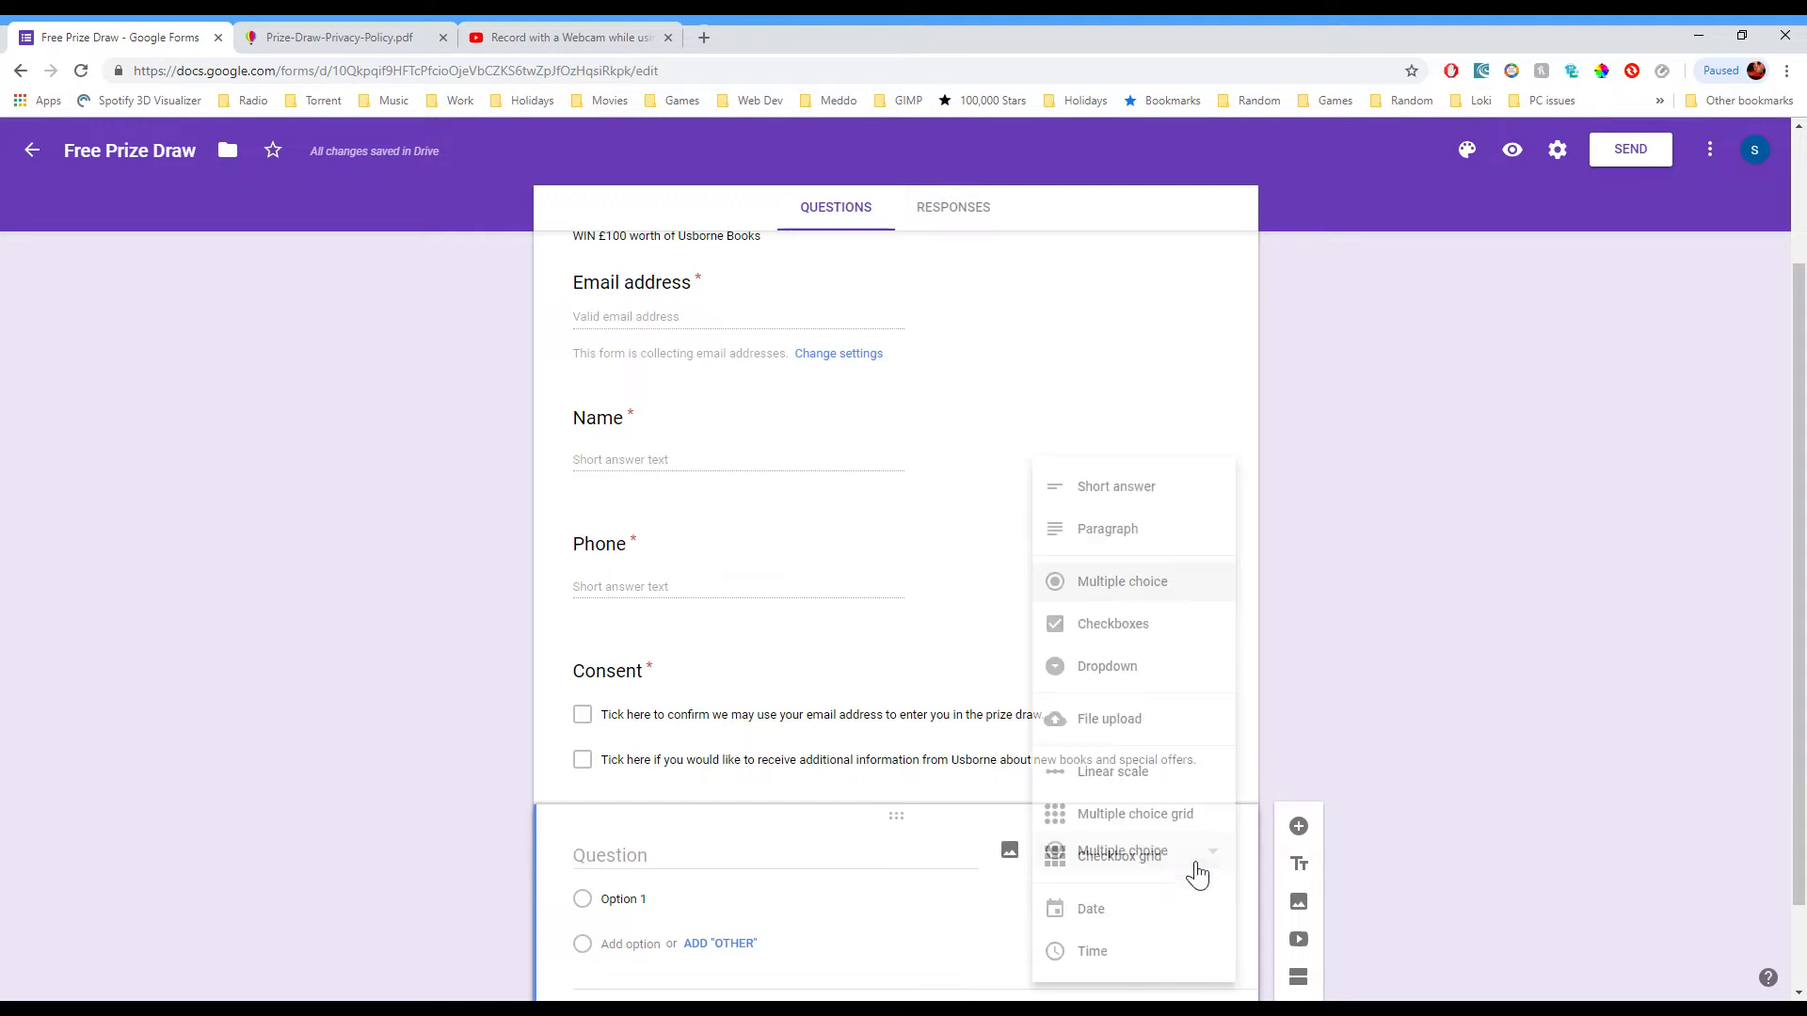
pyautogui.click(1177, 635)
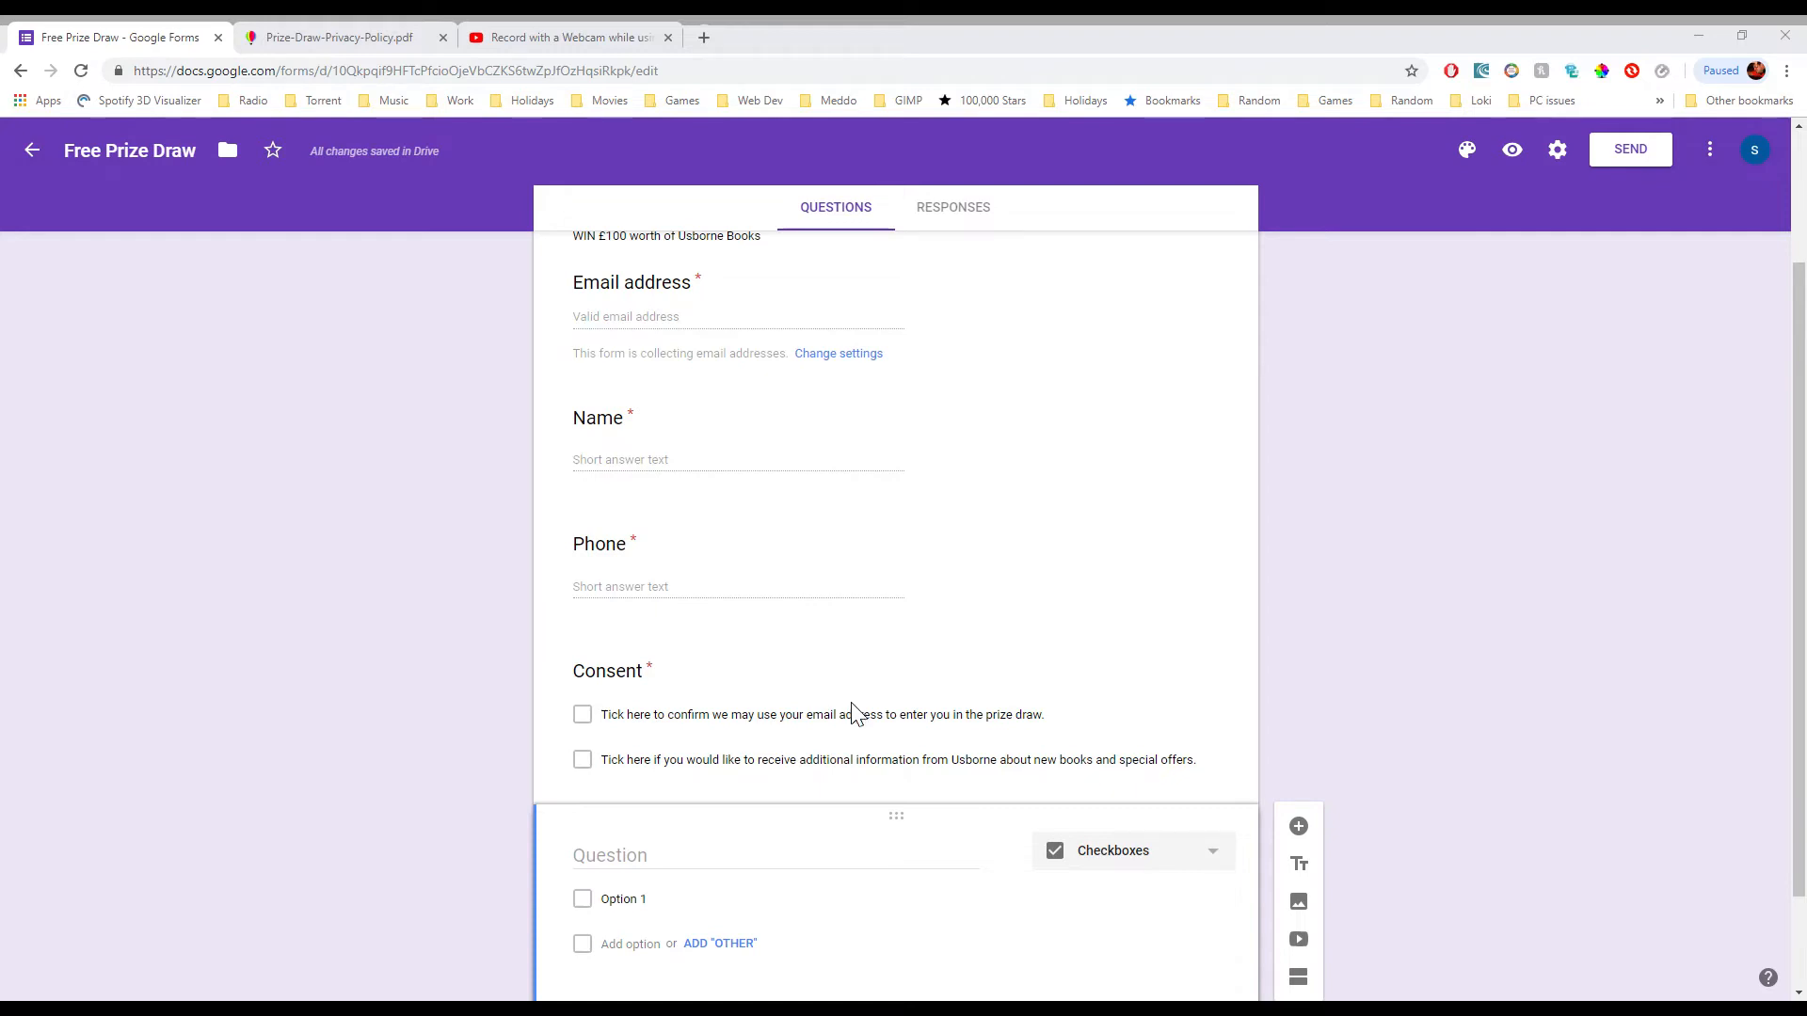
pyautogui.click(718, 857)
pyautogui.write('I would like to know more about:')
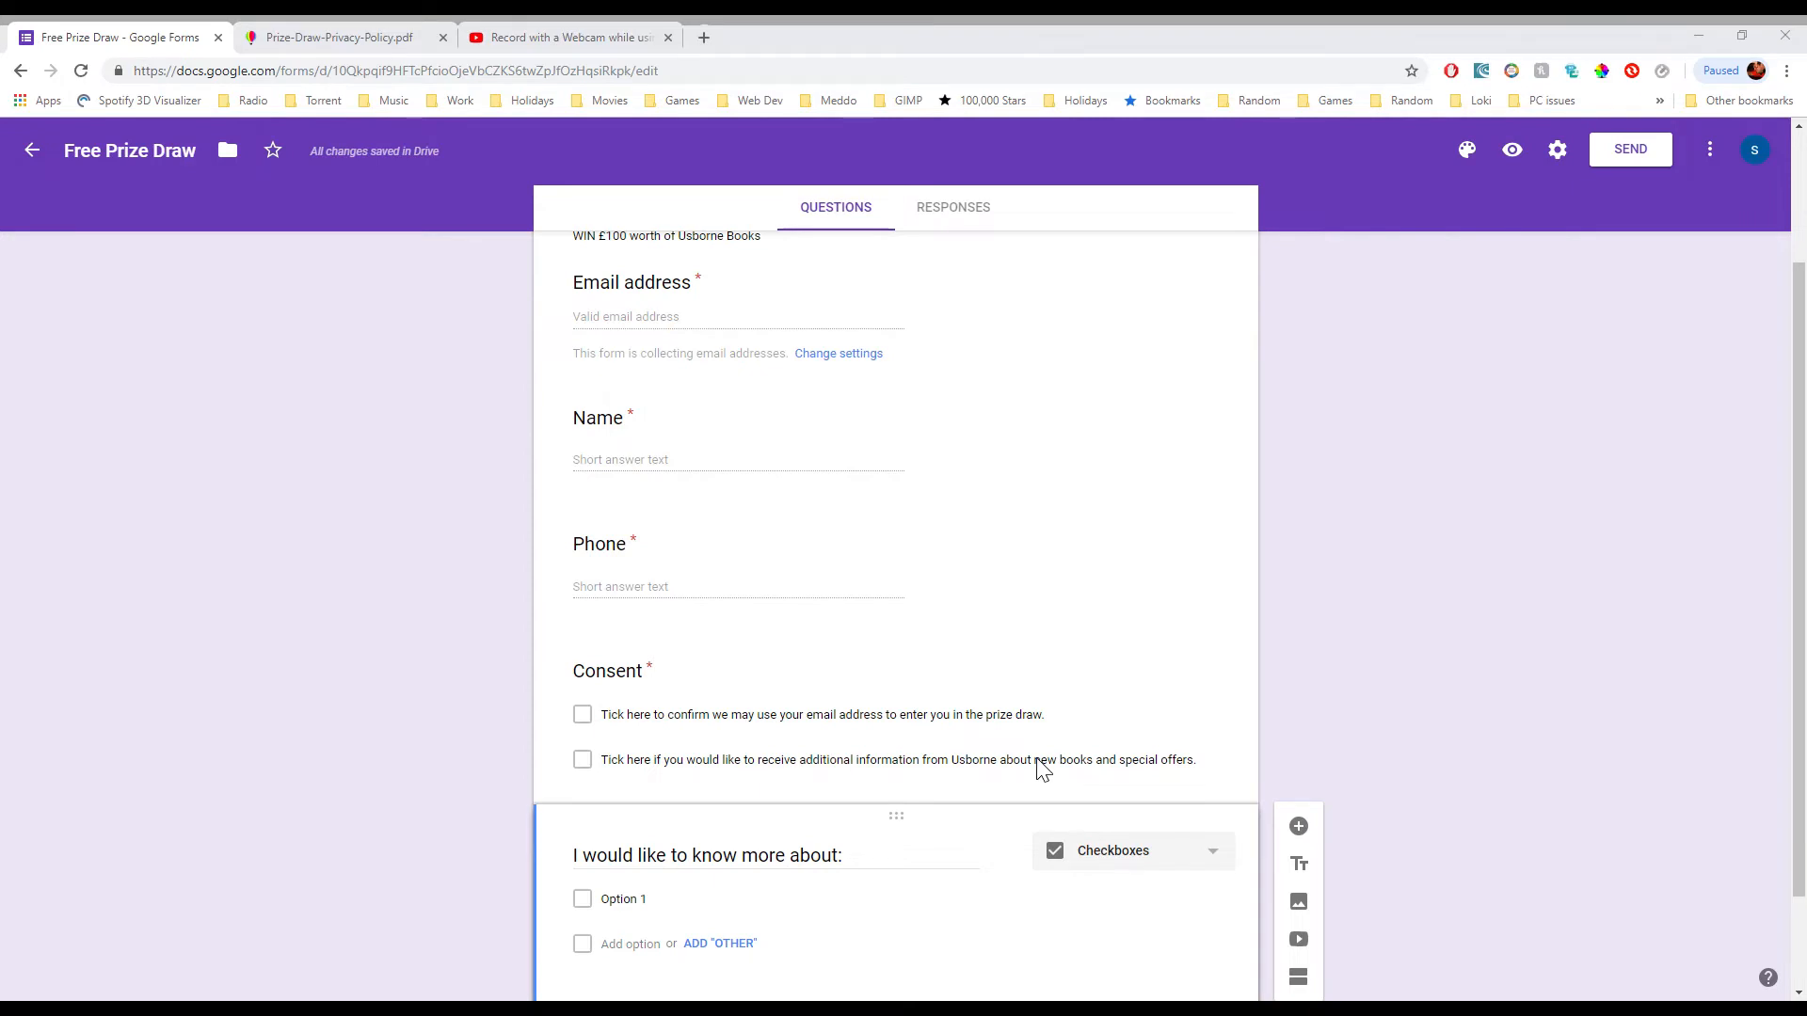
pyautogui.click(647, 901)
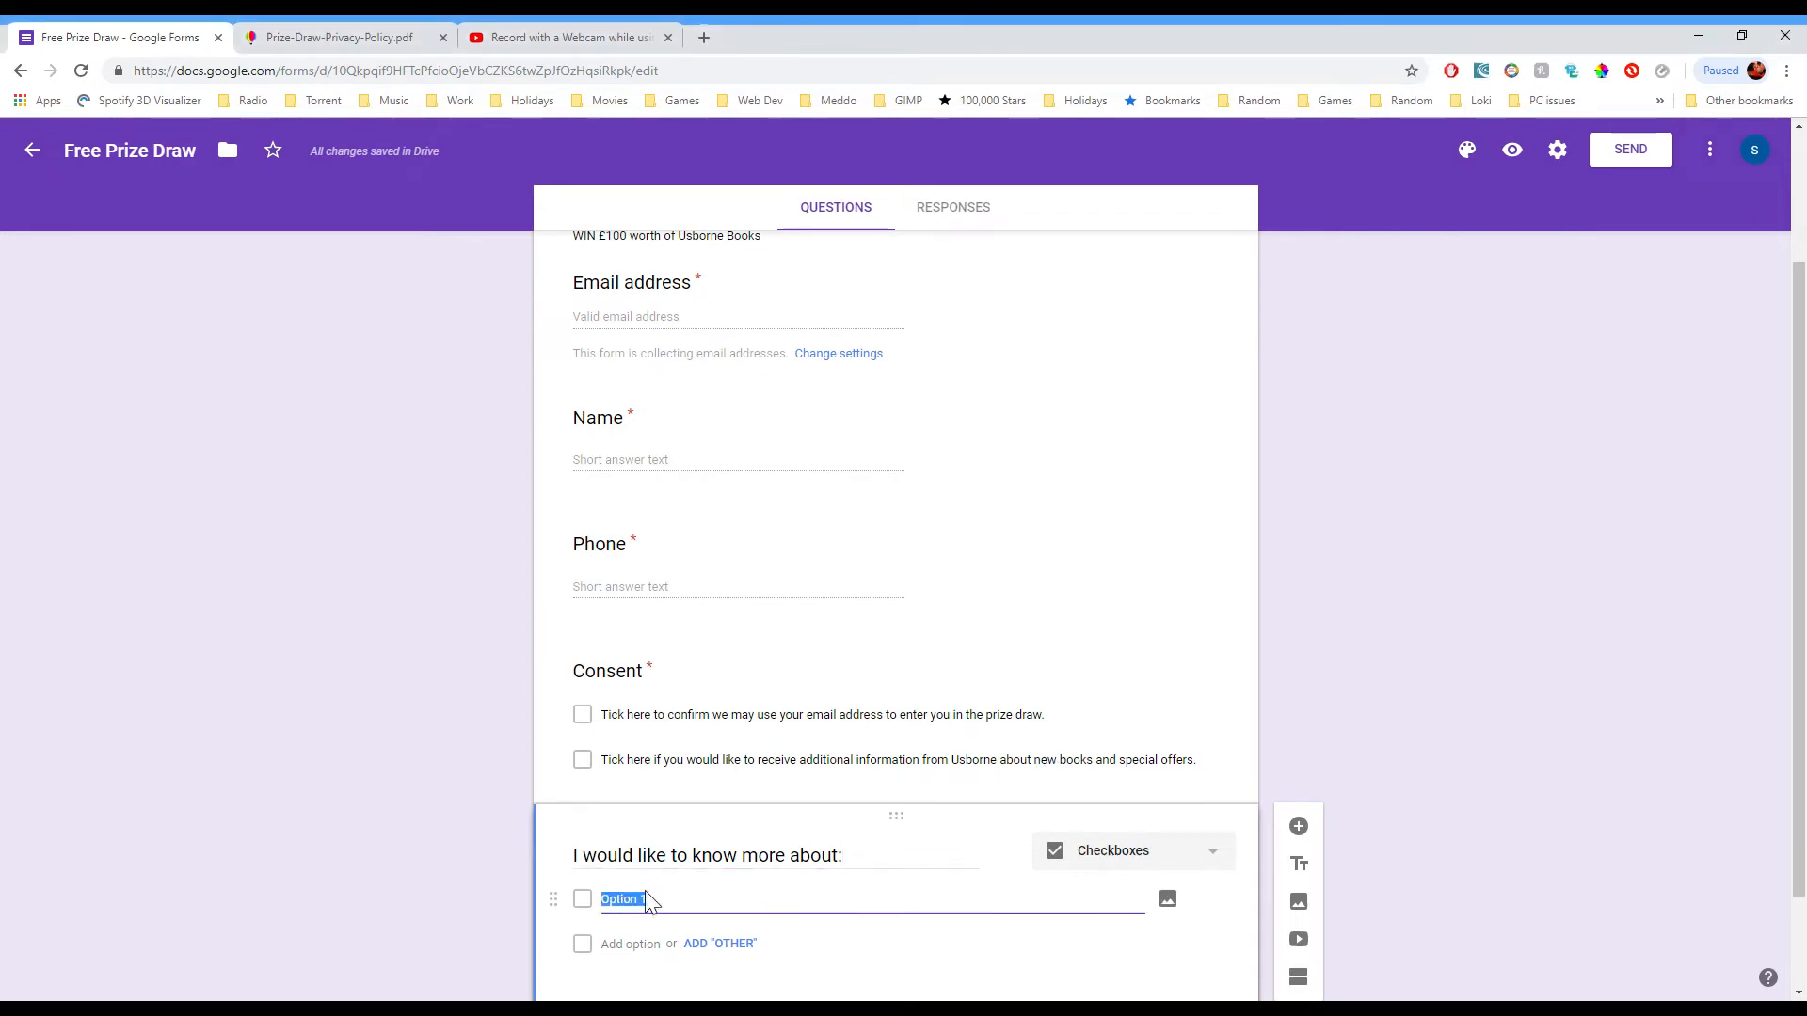
pyautogui.hotkey('ctrl', 'v')
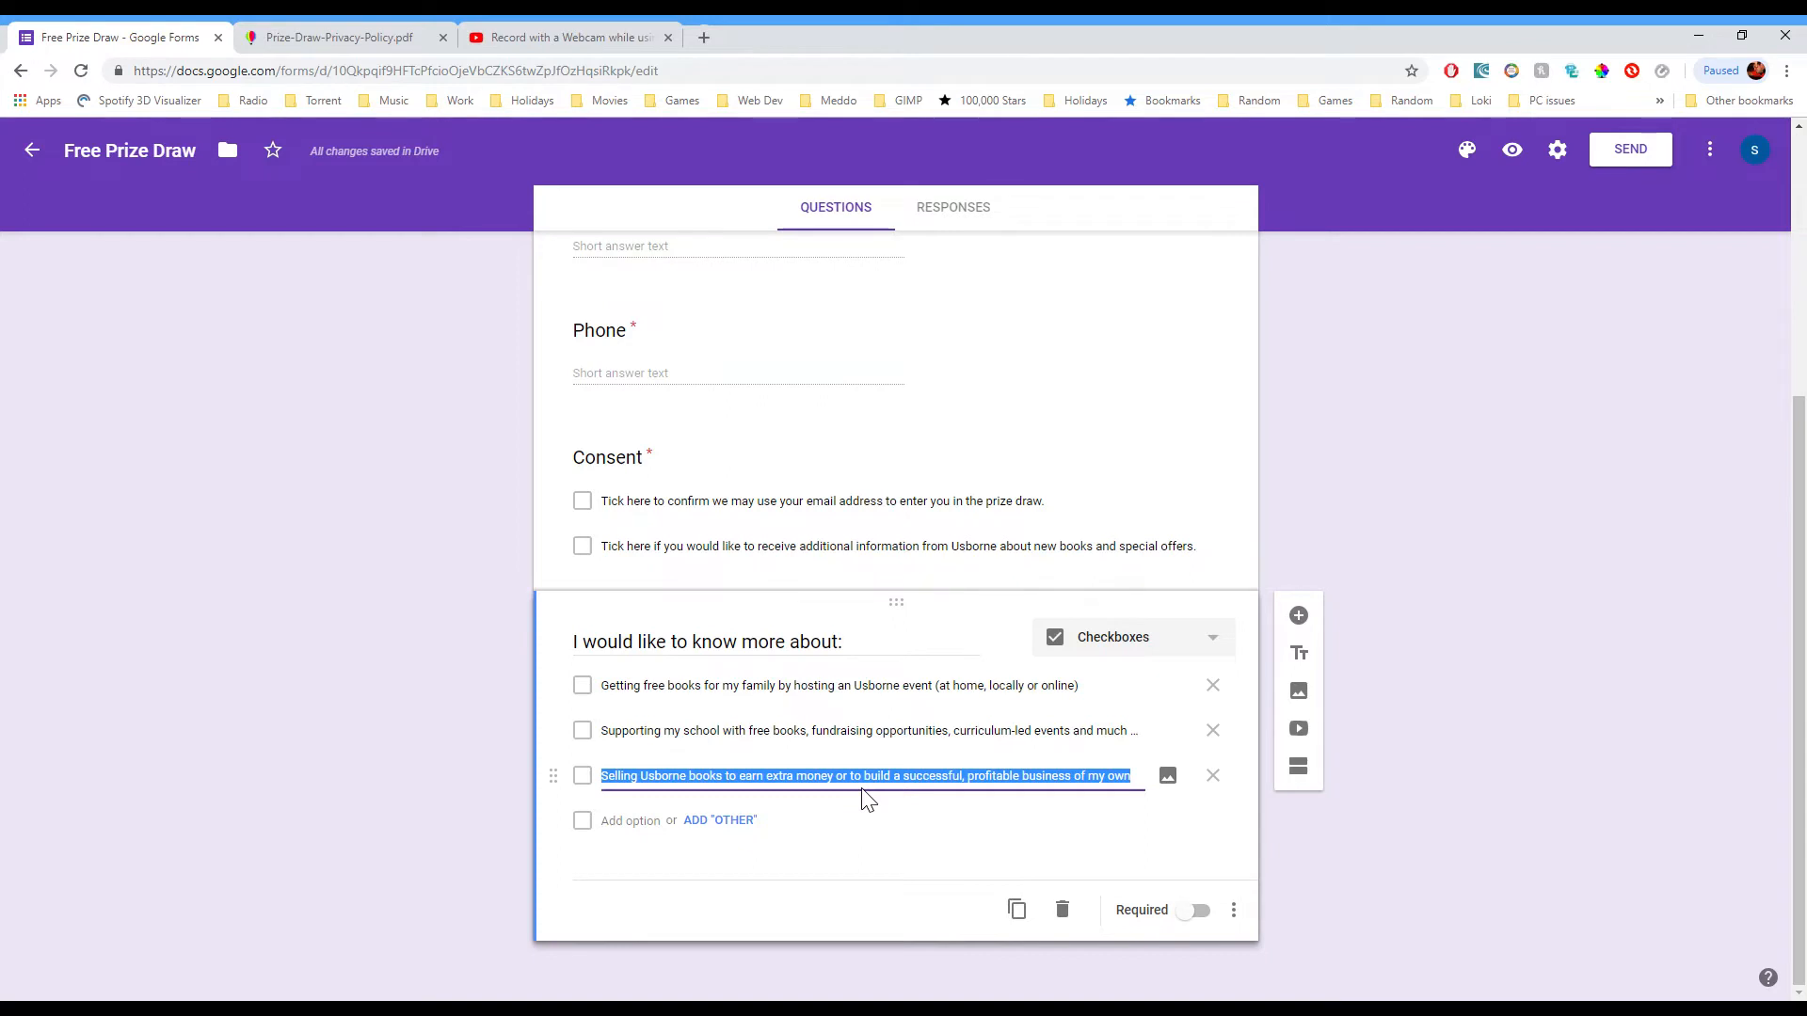
# Step: Add a 'No thanks' option and make the interests question required
pyautogui.click(726, 820)
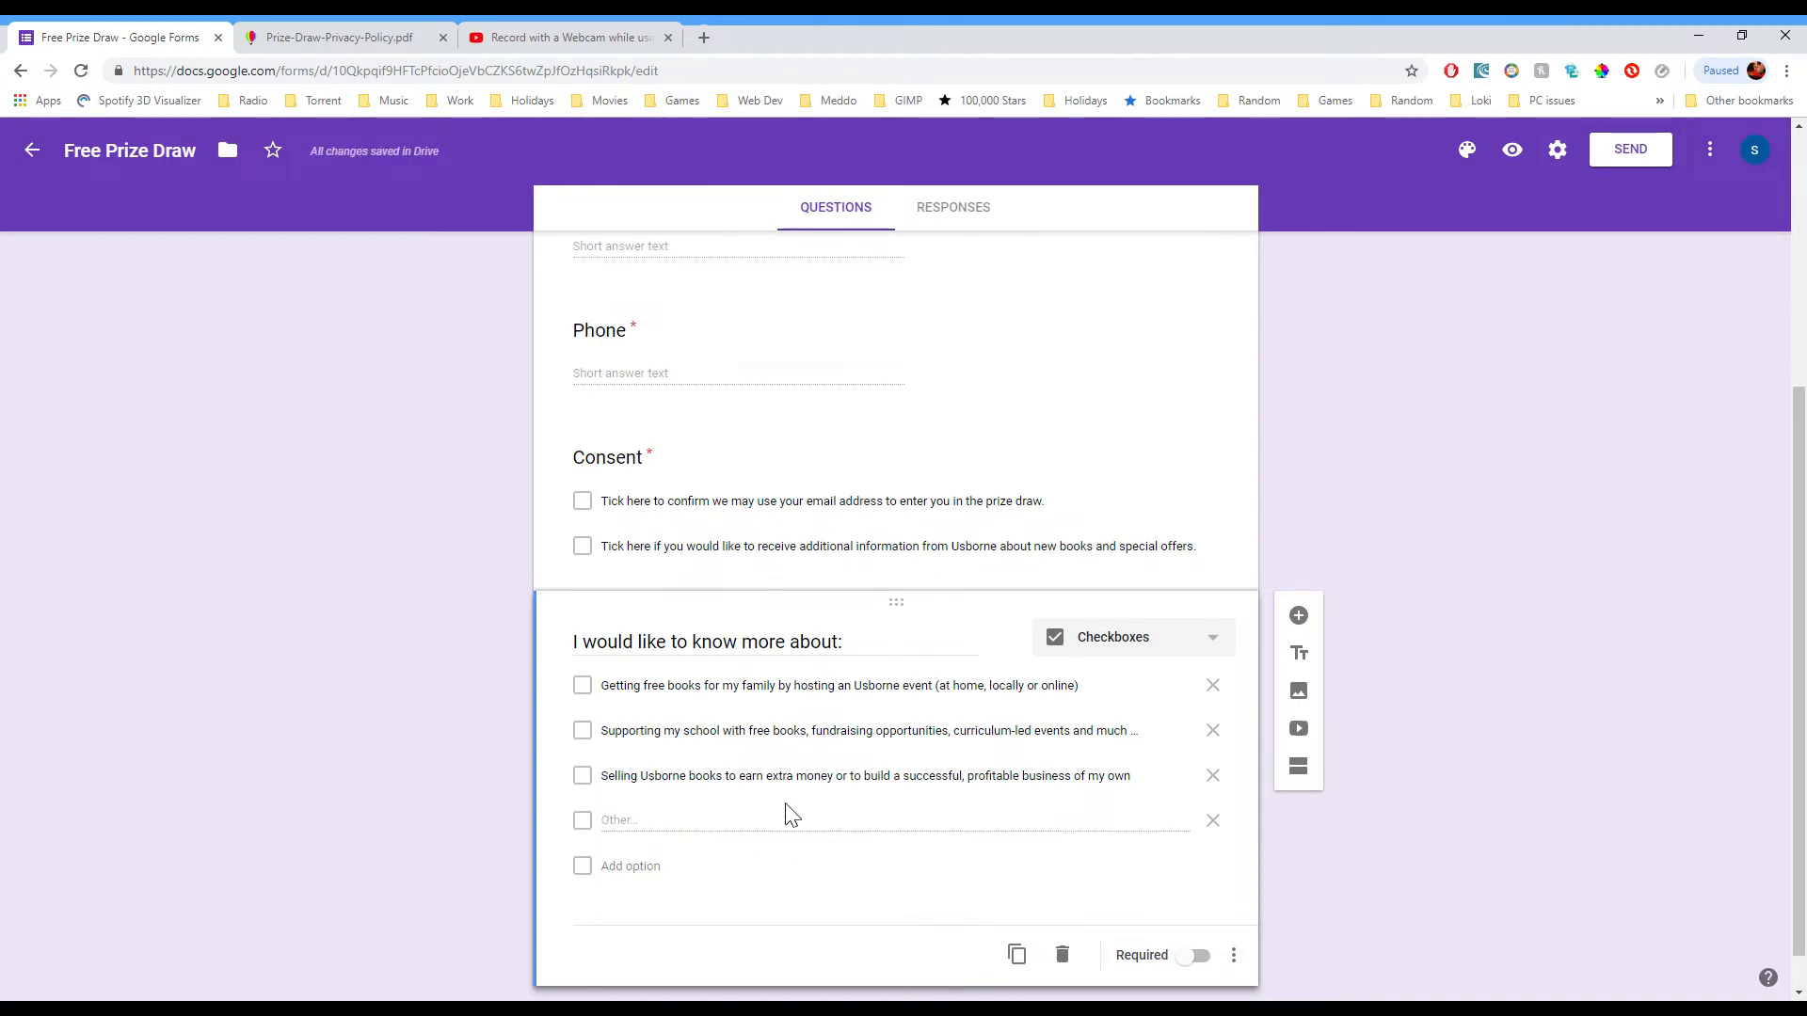
pyautogui.click(1213, 820)
pyautogui.click(627, 838)
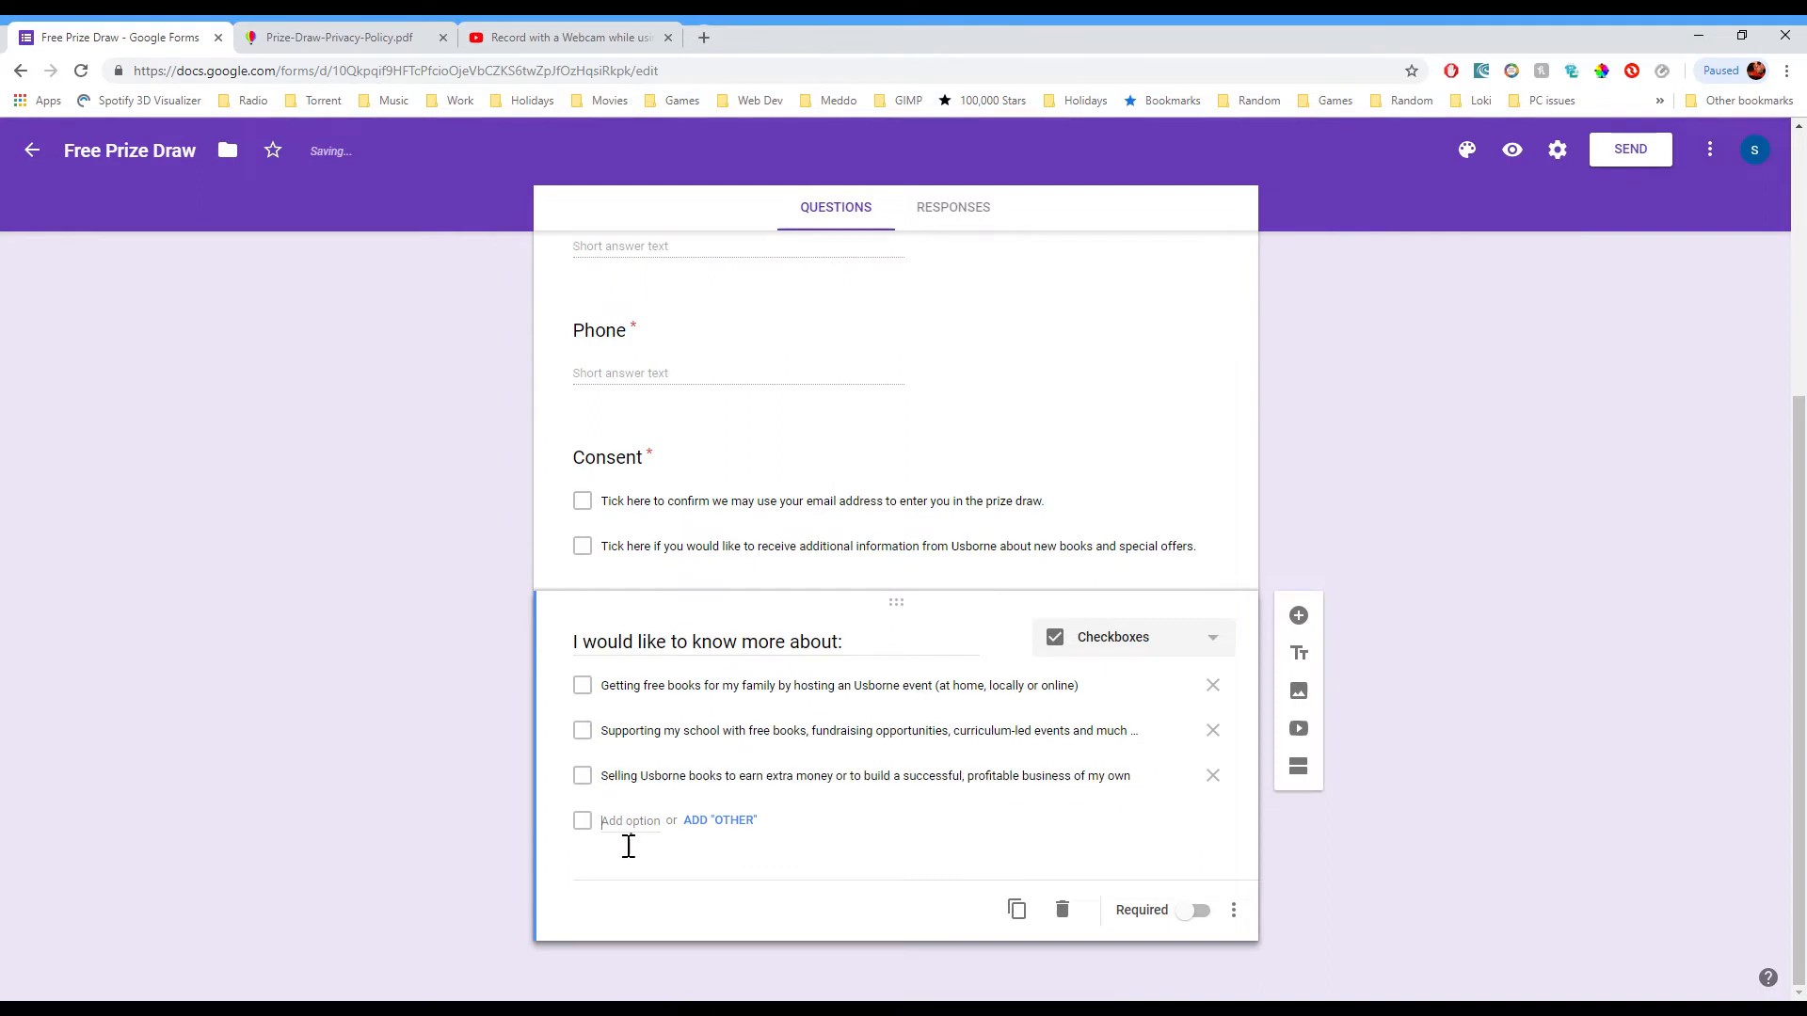
pyautogui.write('No')
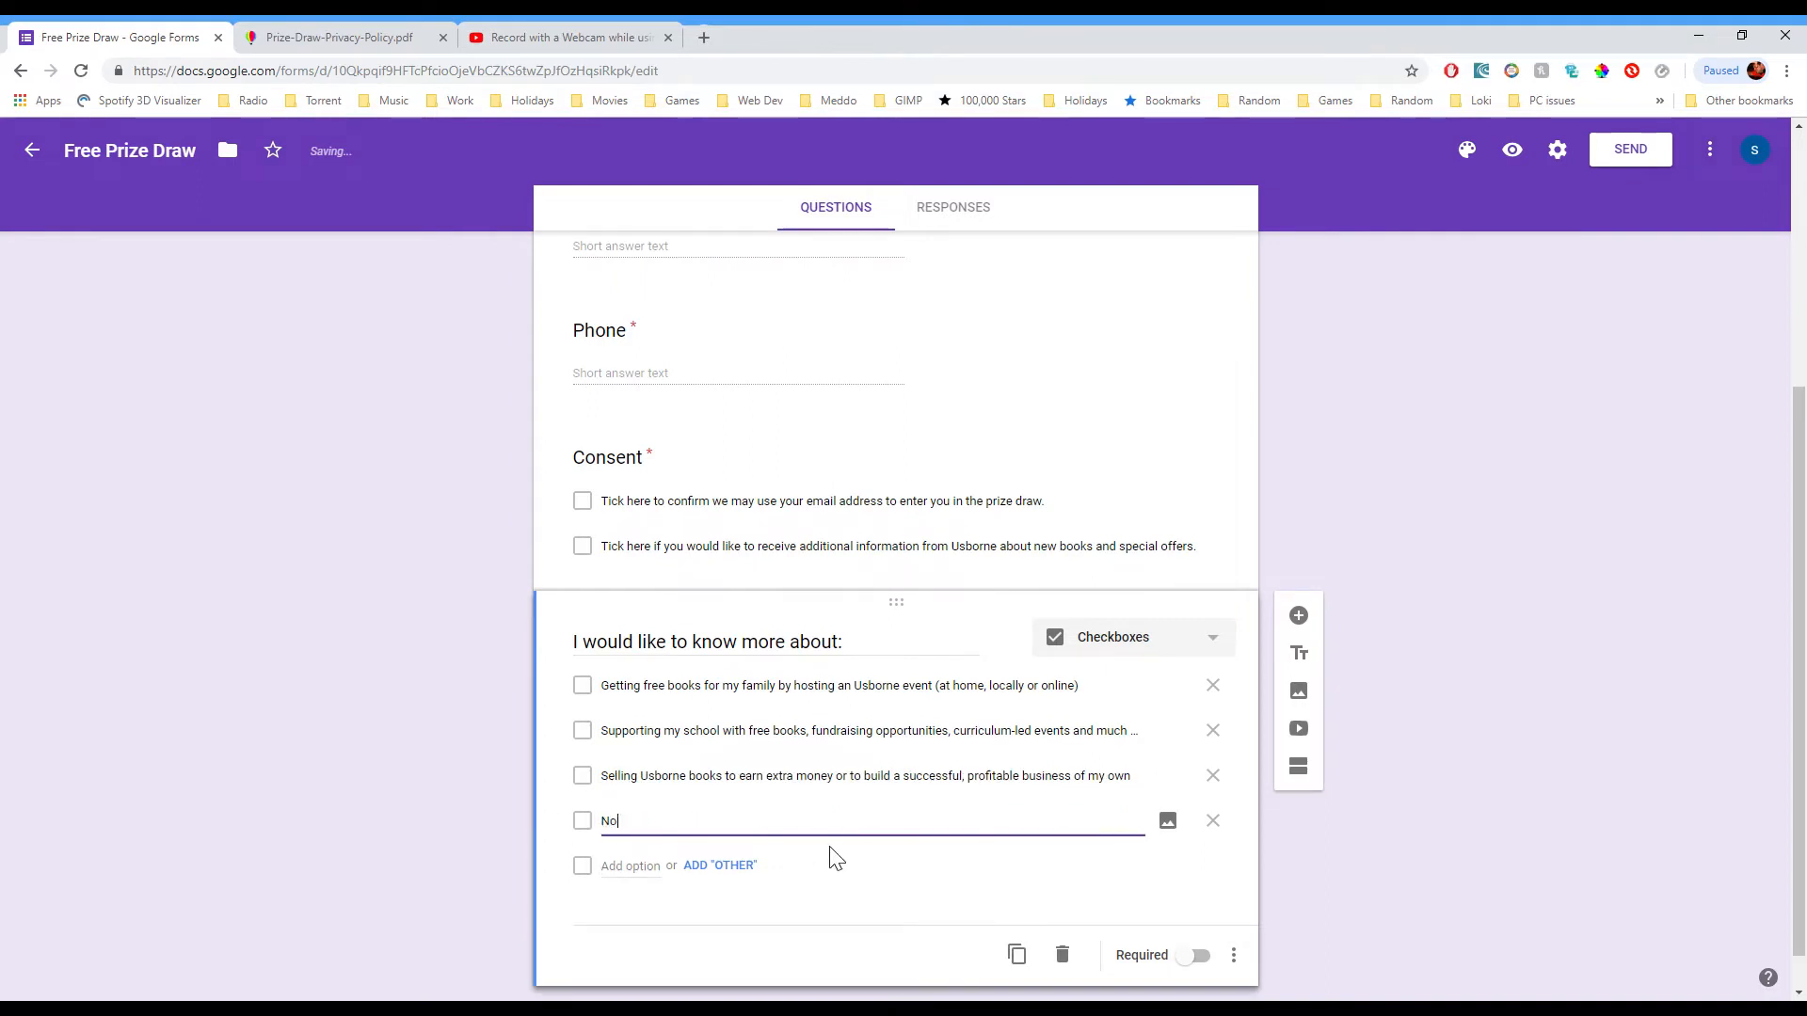
pyautogui.write(' thanks')
pyautogui.click(1195, 957)
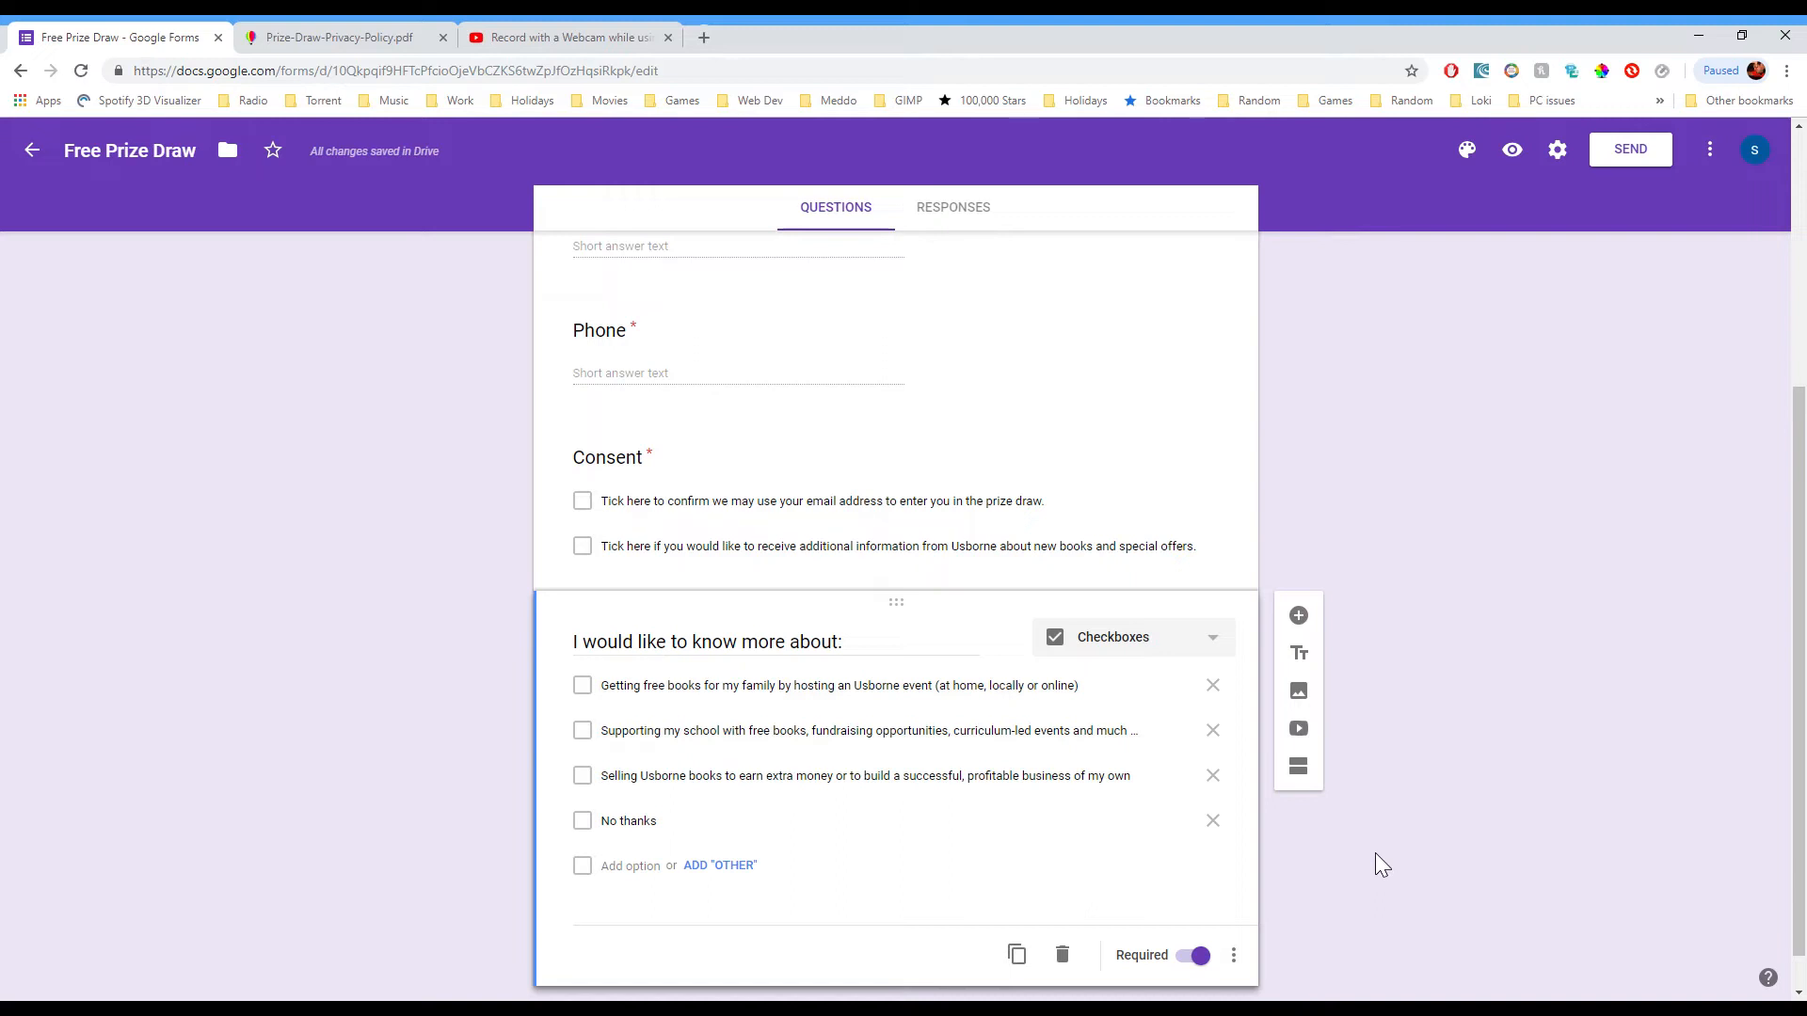
pyautogui.hotkey('alt', 'Tab')
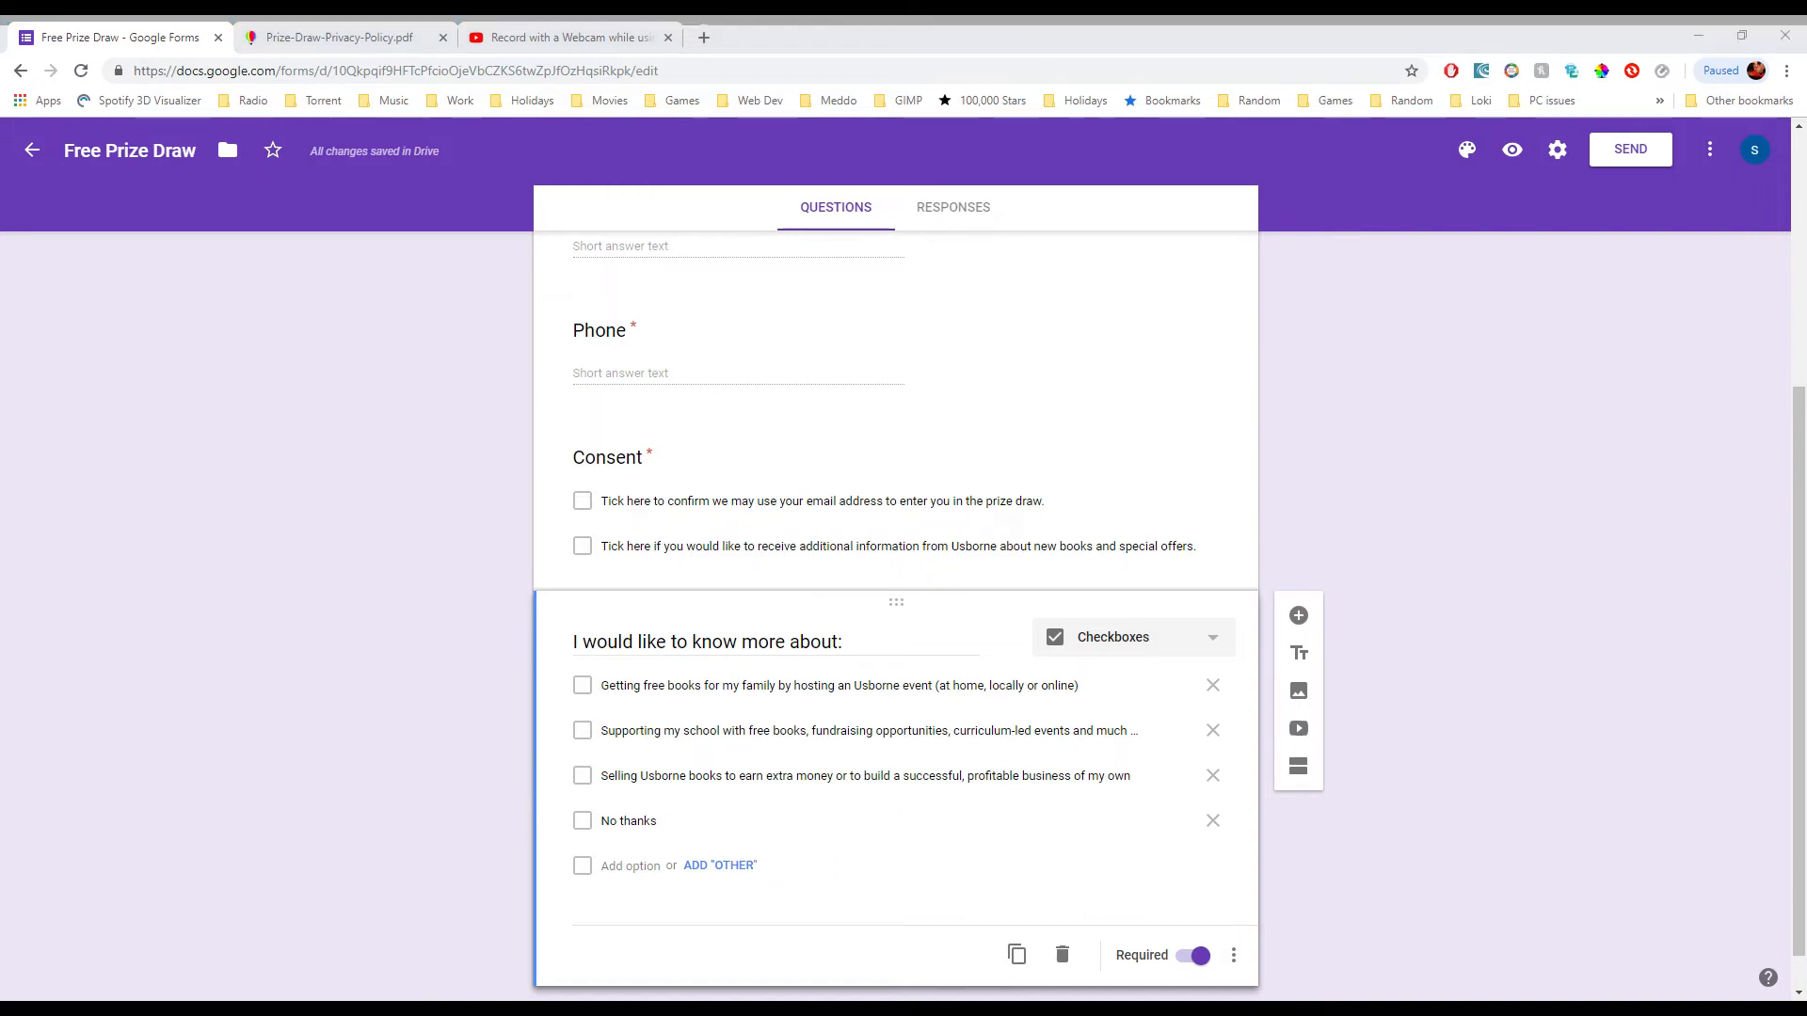
pyautogui.hotkey('alt', 'Tab')
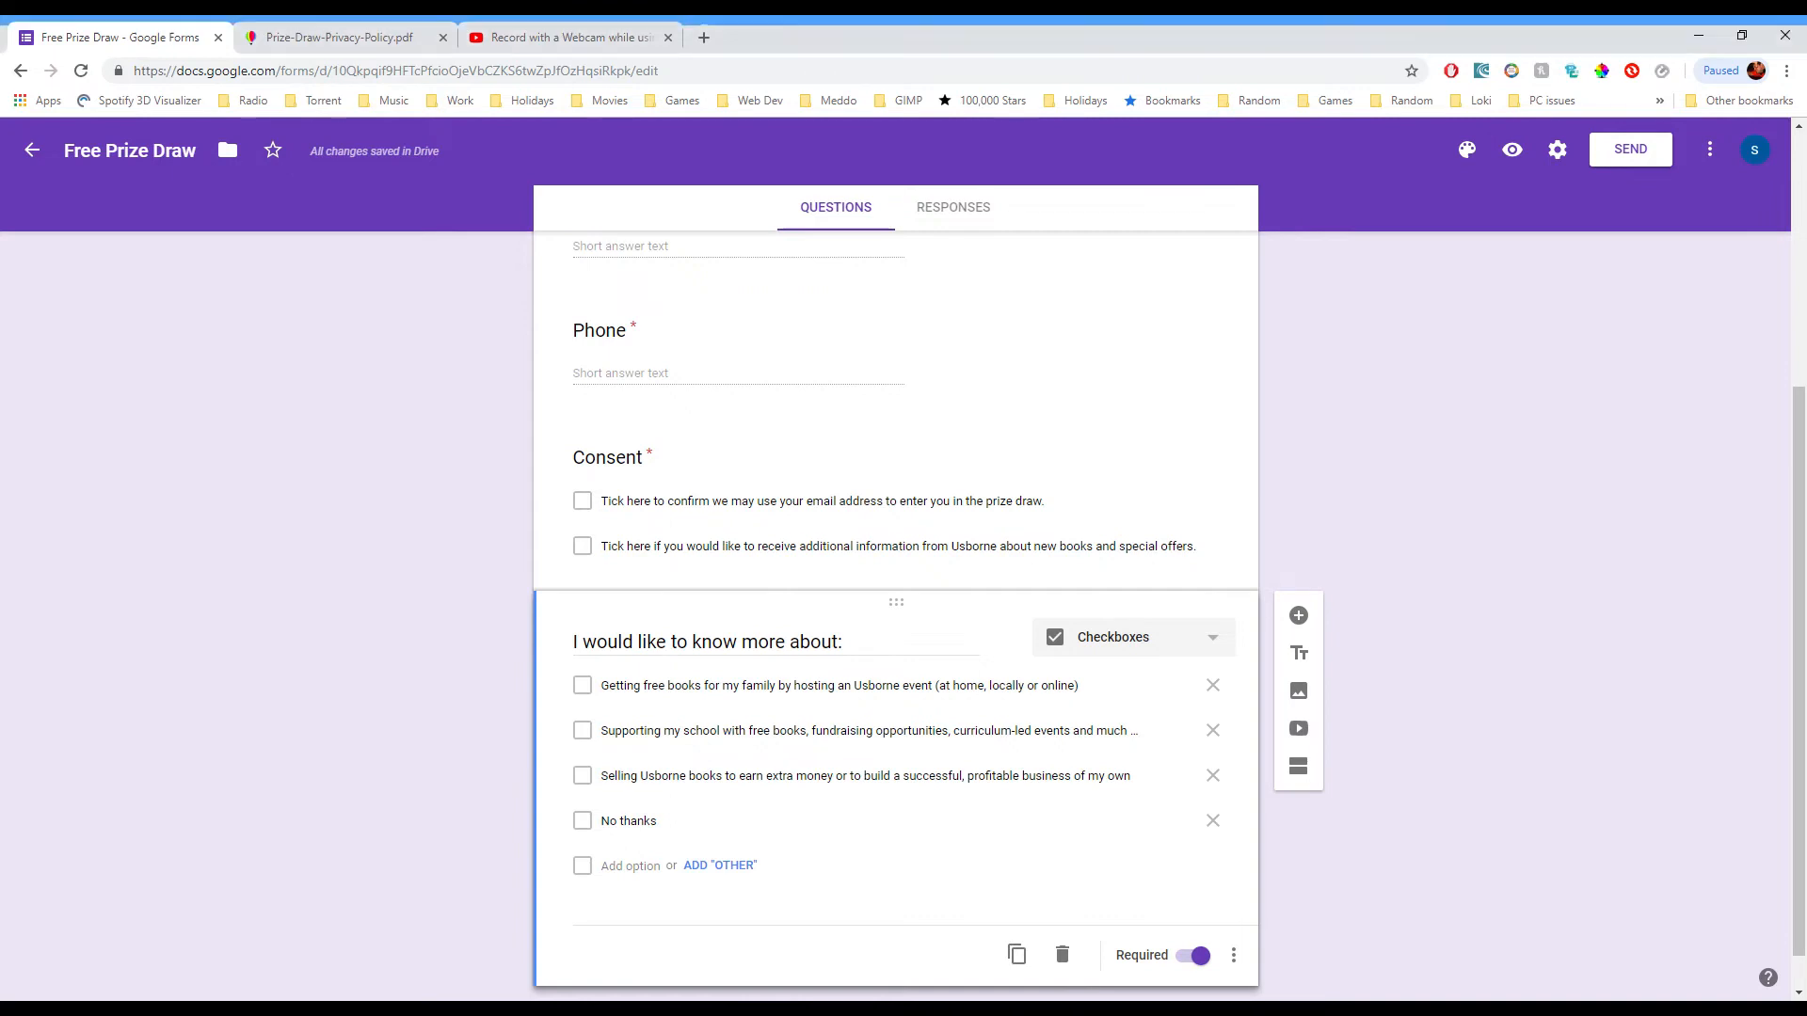
# Step: Add a title-and-description block headed 'Our Data Promise:'
pyautogui.click(1308, 662)
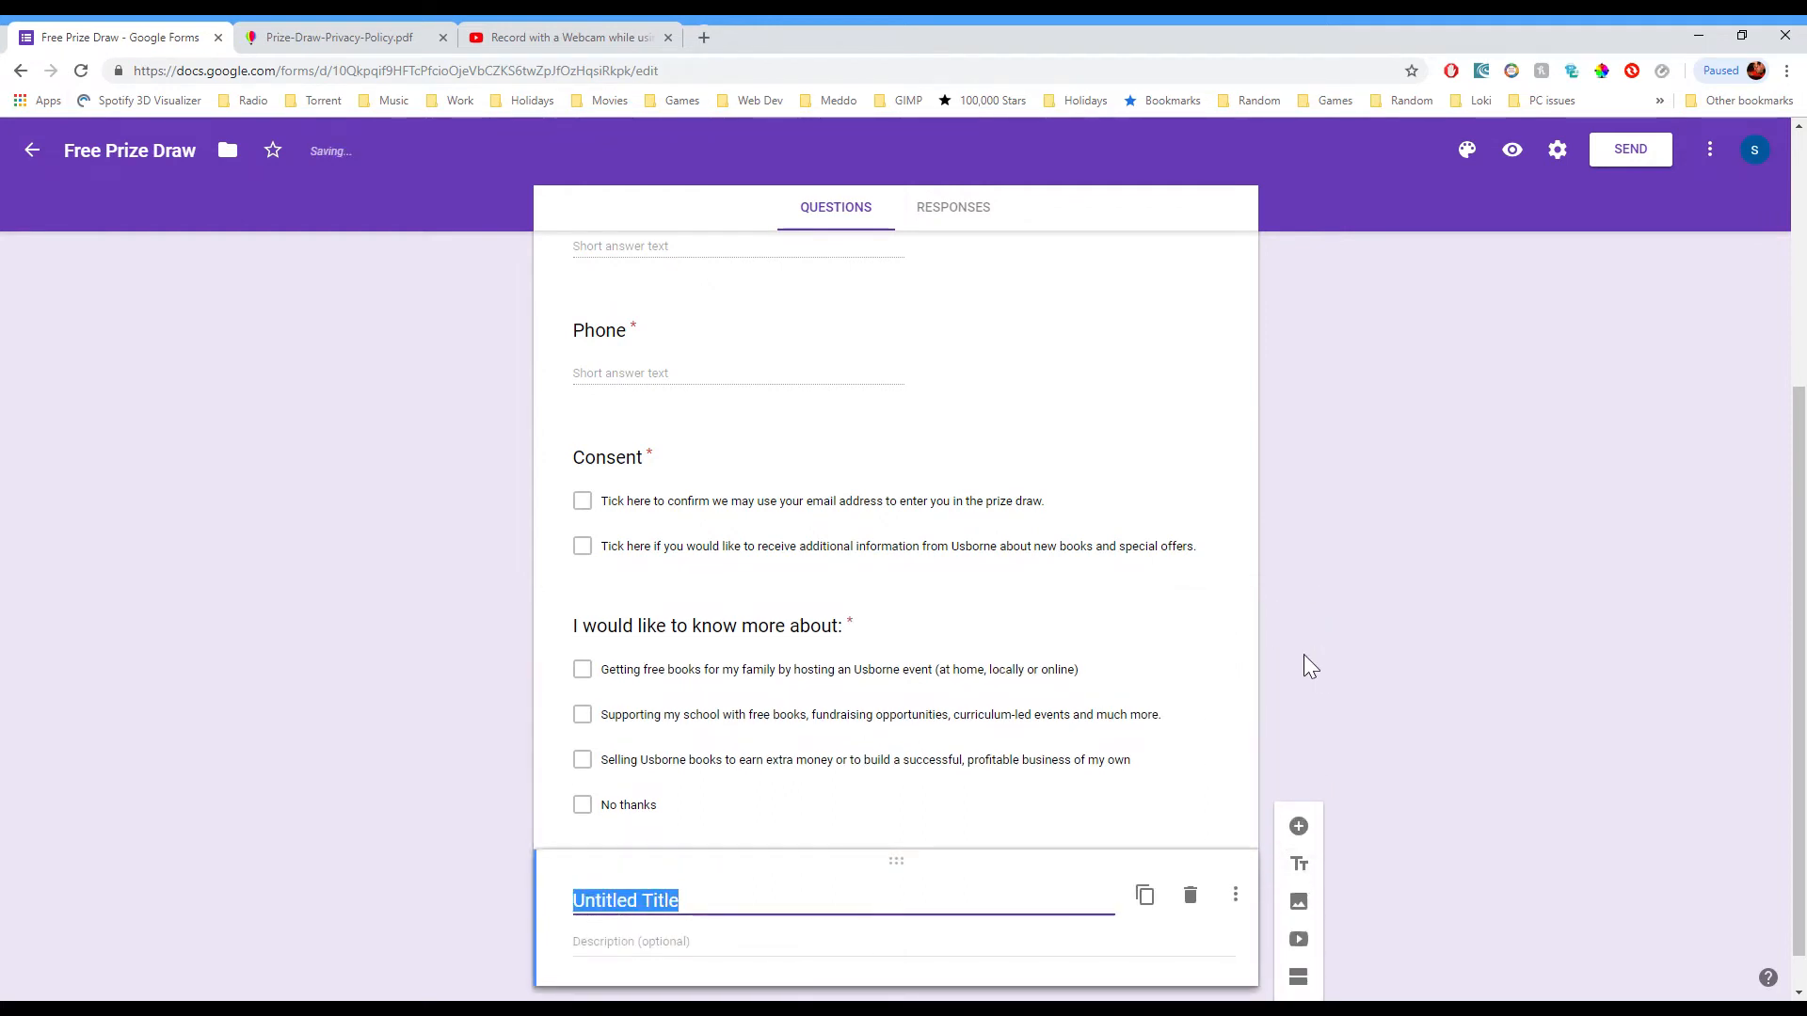
pyautogui.scroll(-1, 1253, 632)
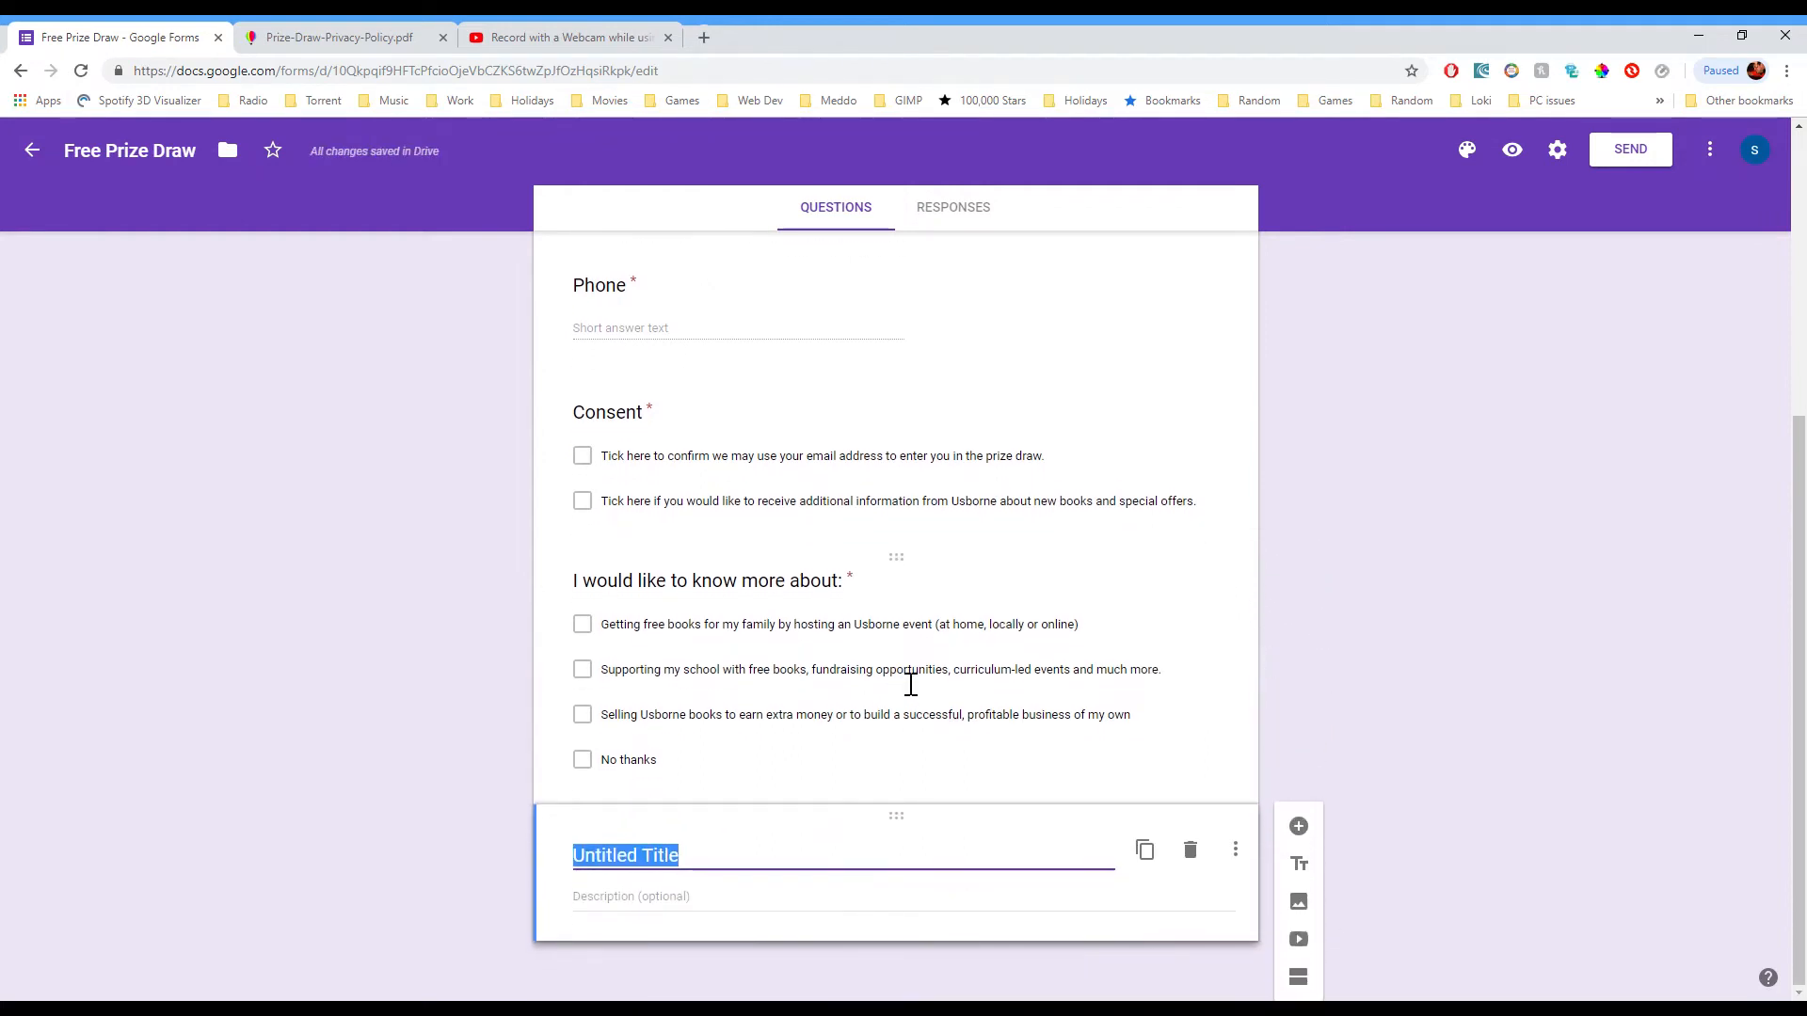
pyautogui.hotkey('alt', 'Tab')
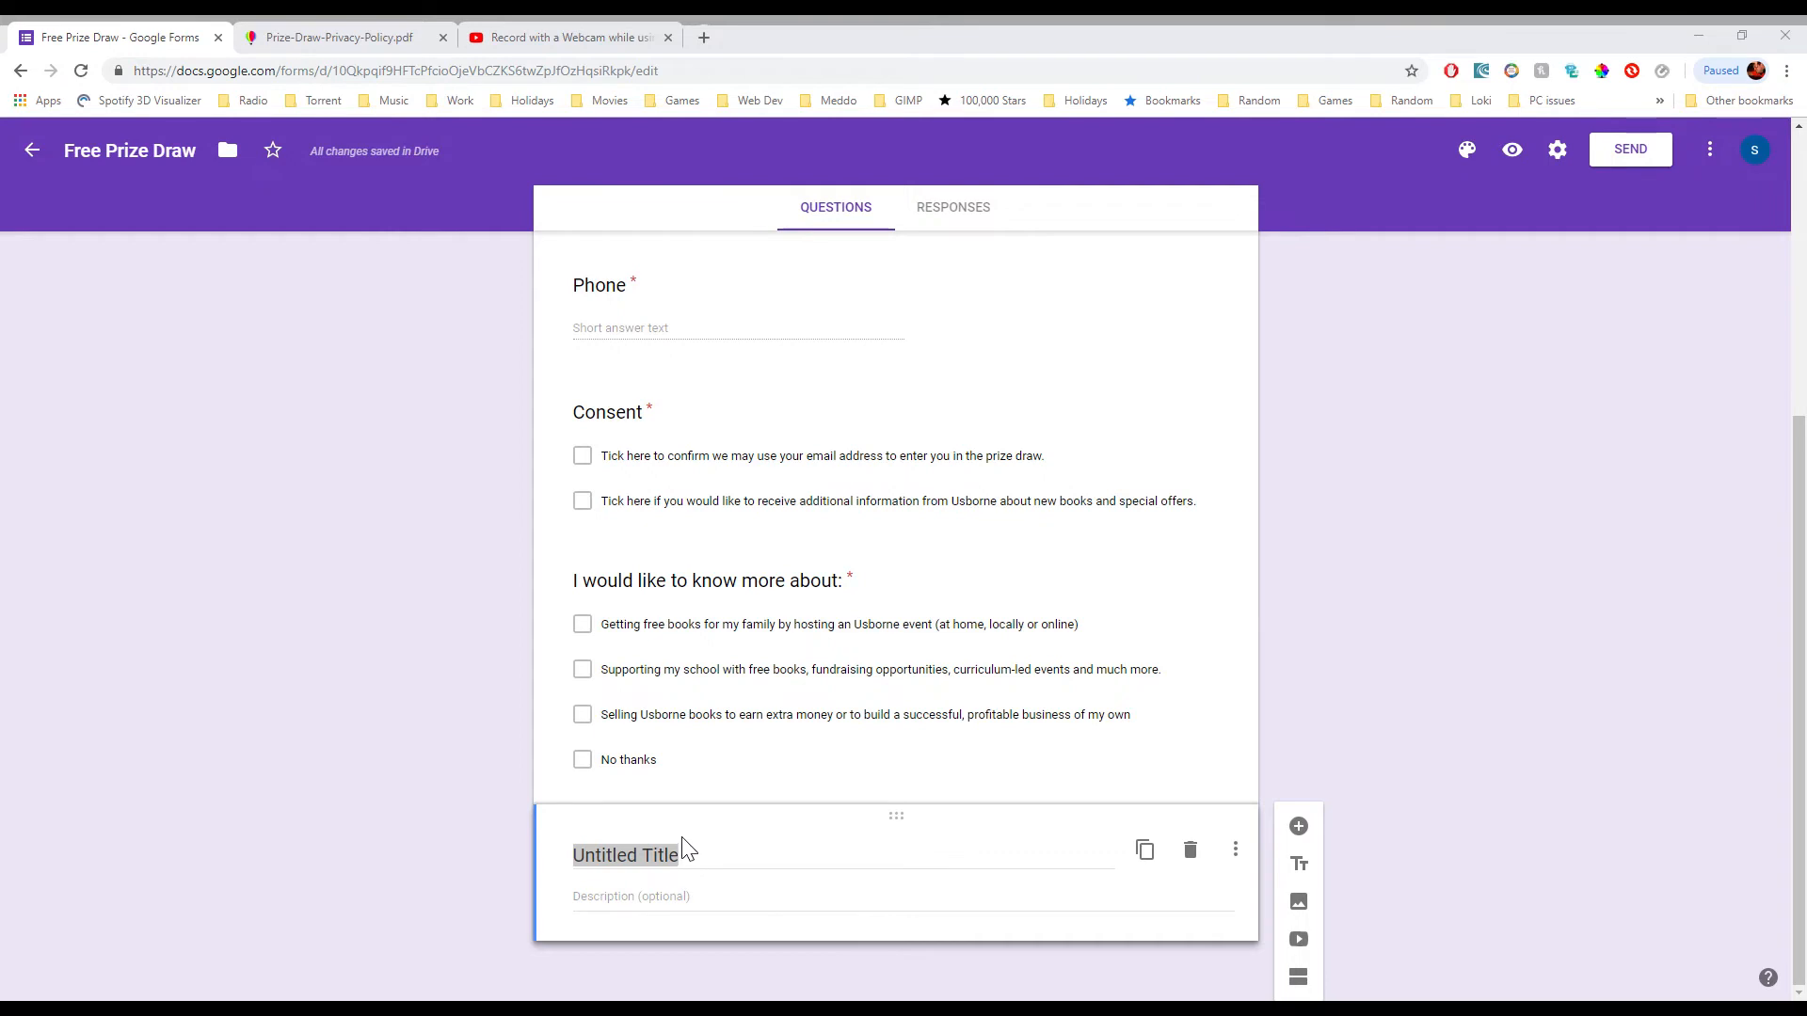
pyautogui.hotkey('alt', 'Tab')
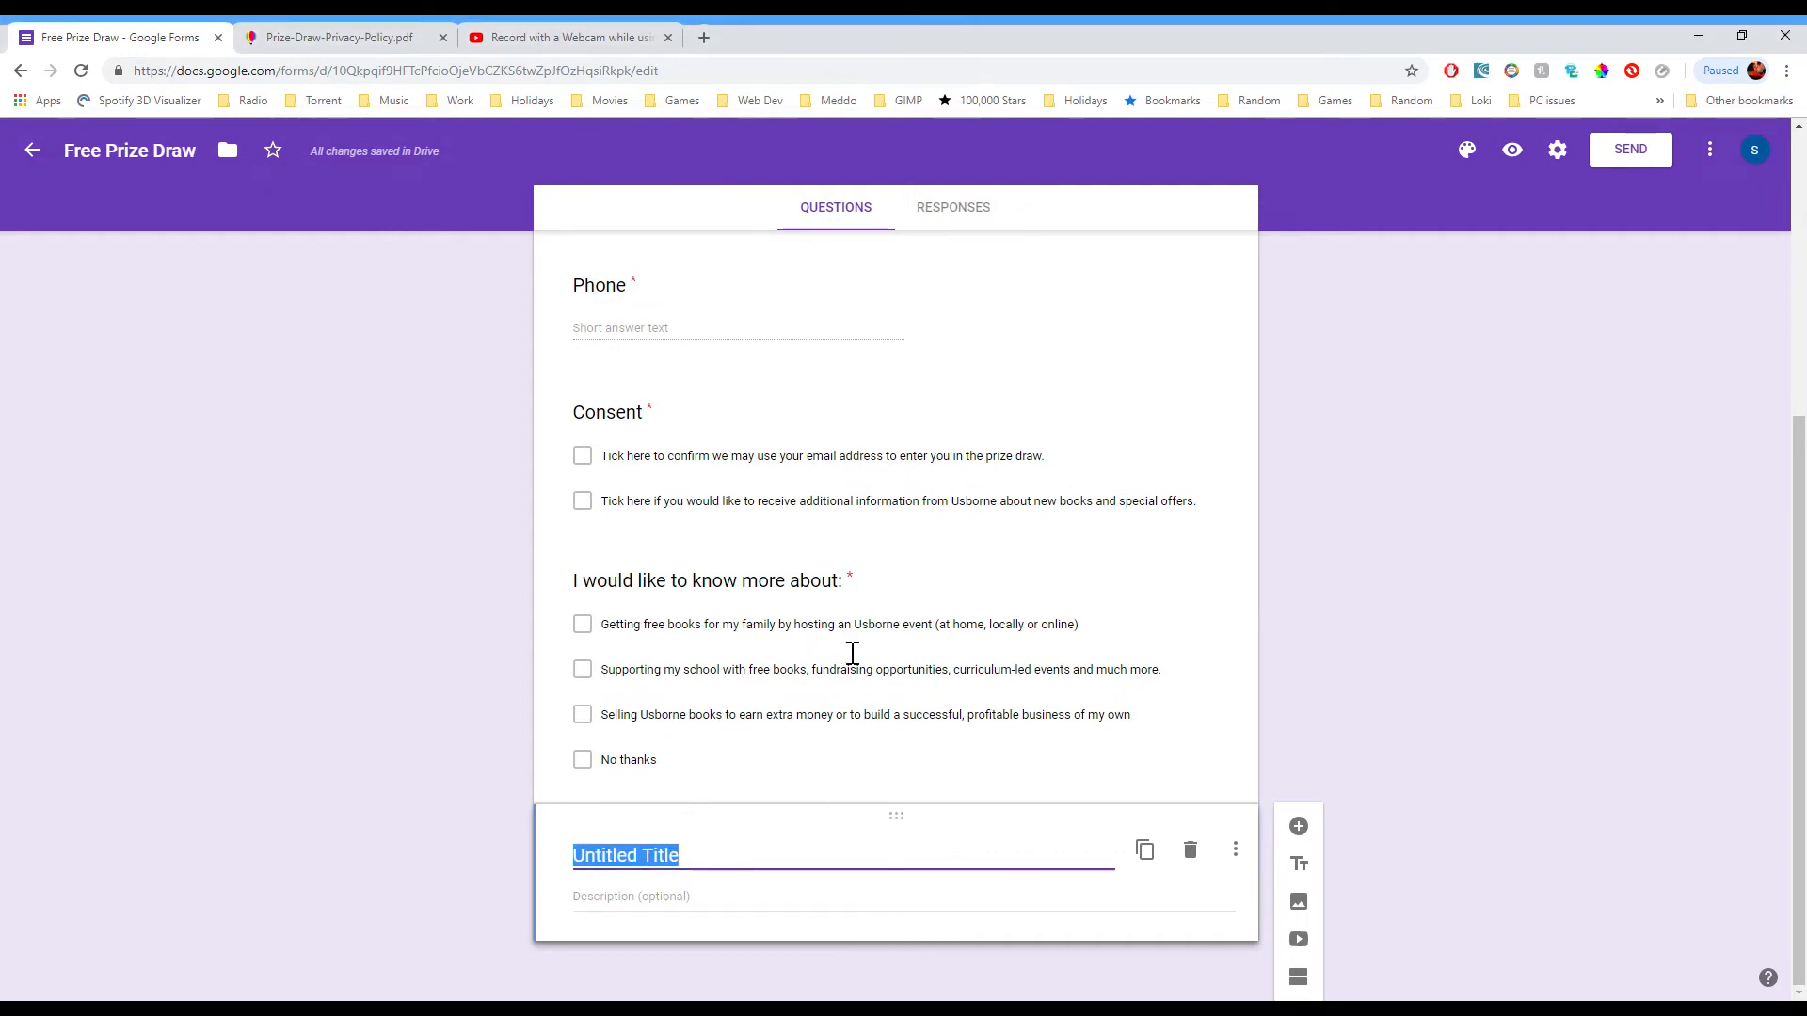
pyautogui.write('Our Data Promise:')
# Step: Paste the data-use paragraph with the privacy-policy link as its description, then go to Forms home
pyautogui.hotkey('alt', 'Tab')
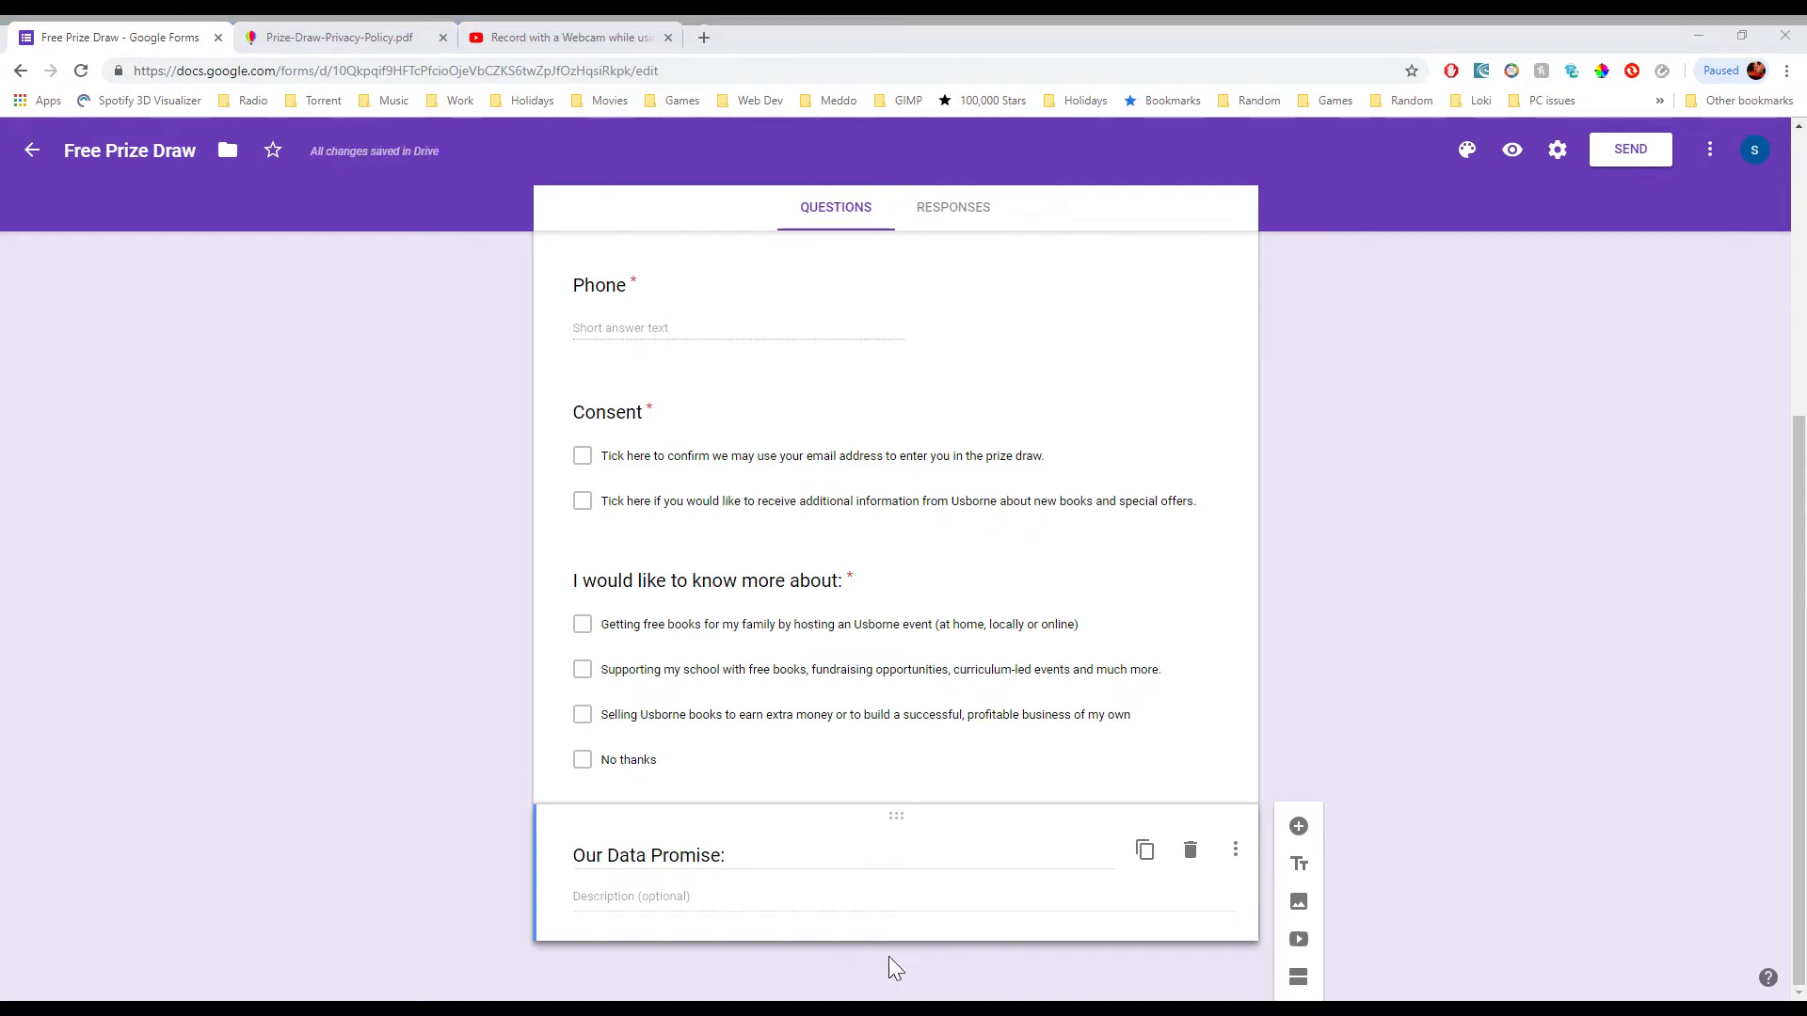
pyautogui.hotkey('alt', 'Tab')
pyautogui.click(828, 901)
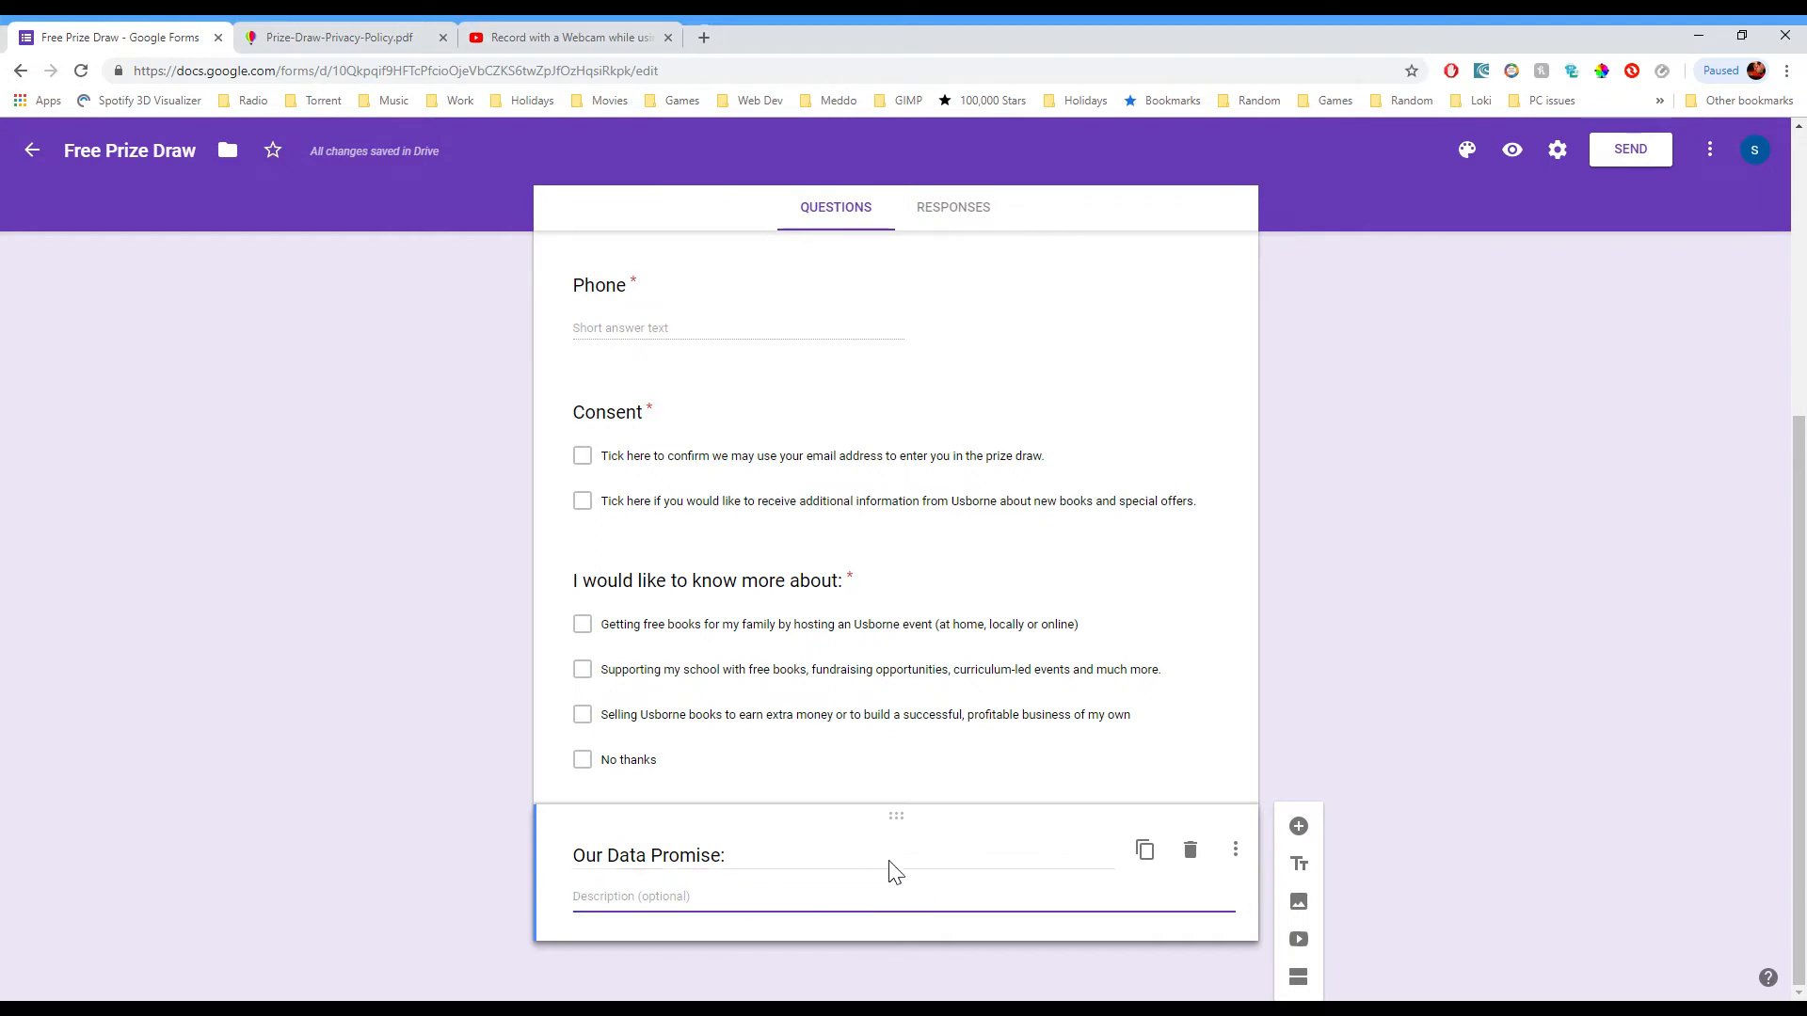
pyautogui.write('Unless you agree to receive additional information from us, we will not store your contact details other than to enter you in the Free Prize Draw. Your contact details will only be used within Usborne and will never be supplied to third parties. You can read our data policy by visiting https://www.usbornebooksathome.co.uk/downloads-library/public/Prize-Draw-Privacy-Policy.pdf')
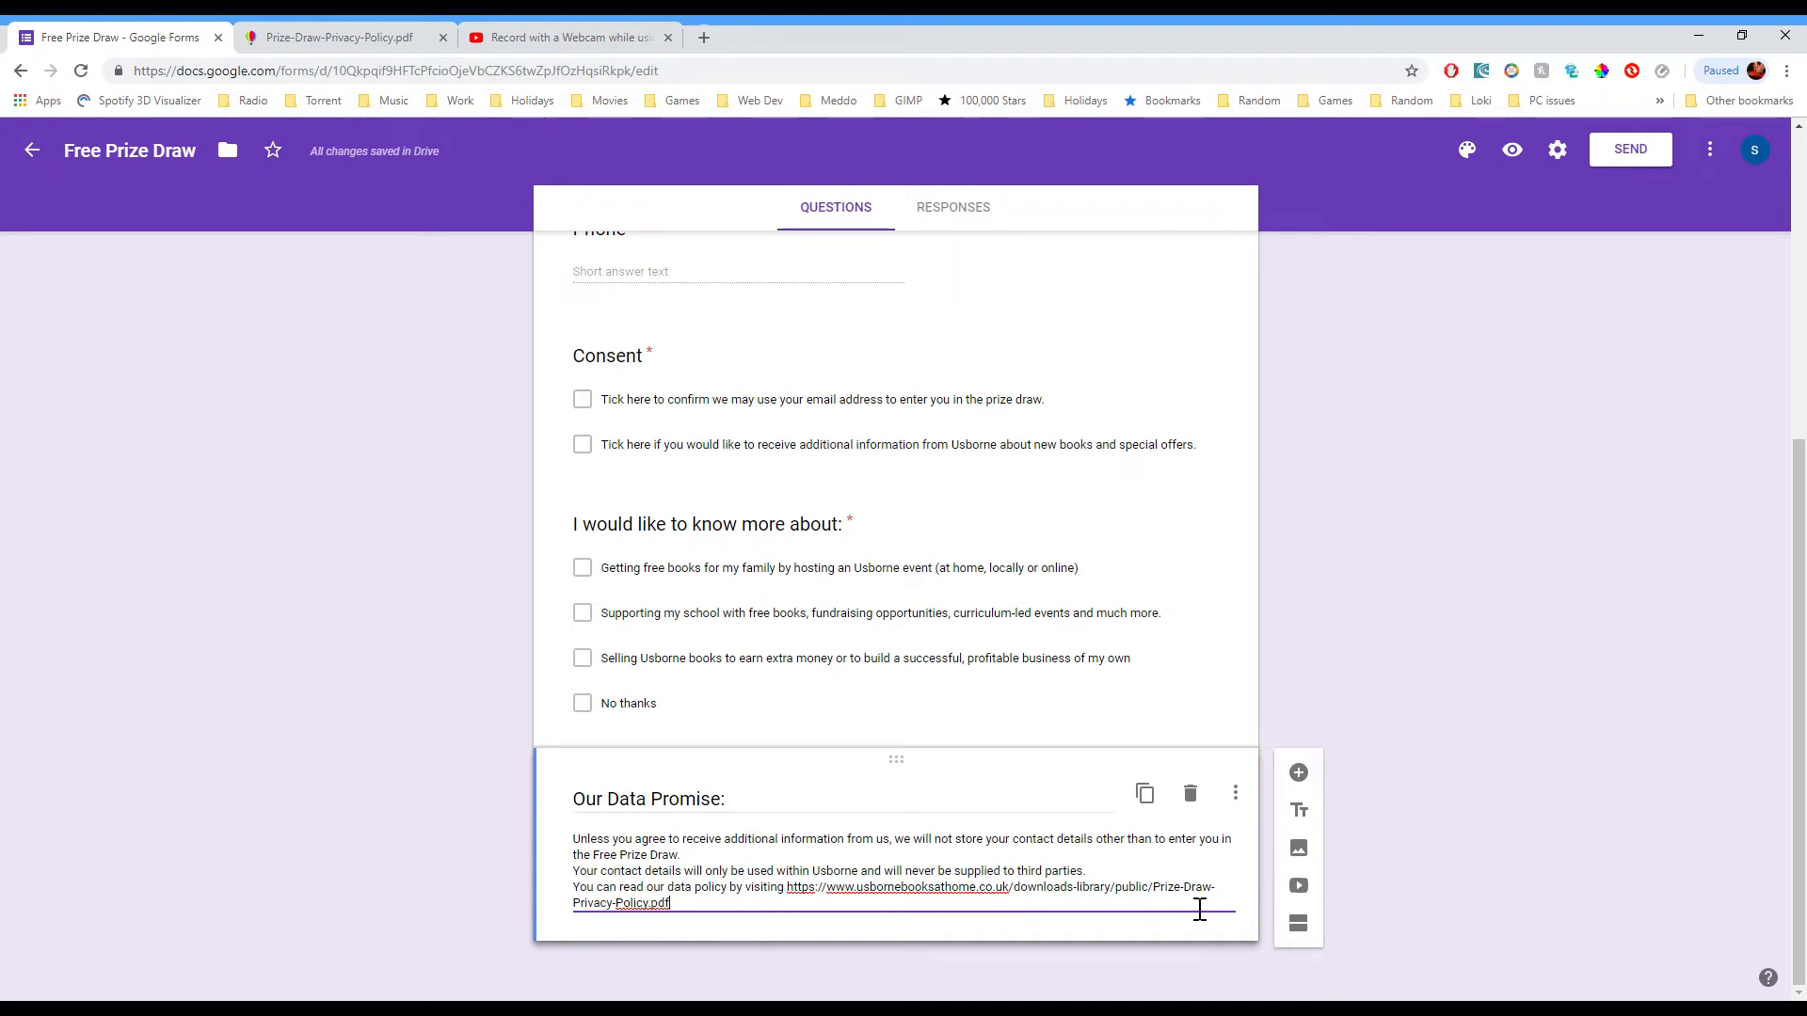
pyautogui.click(1125, 973)
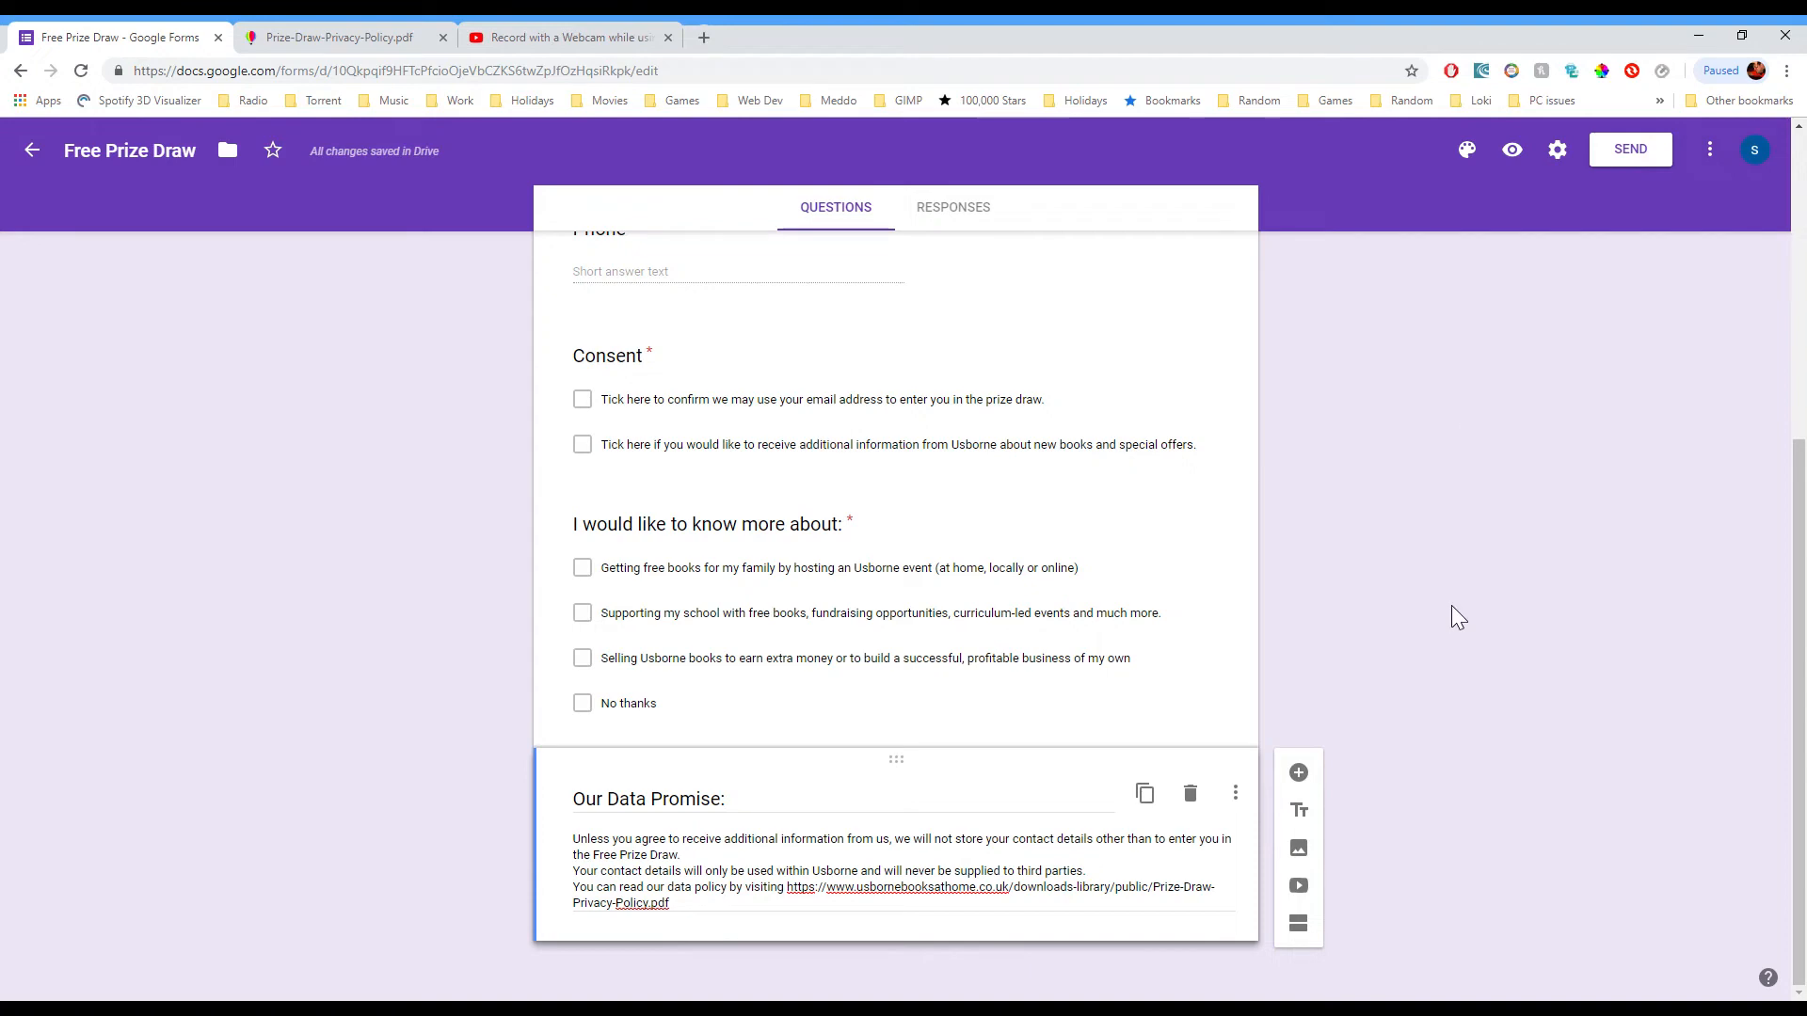
pyautogui.hotkey('ctrl', 'a')
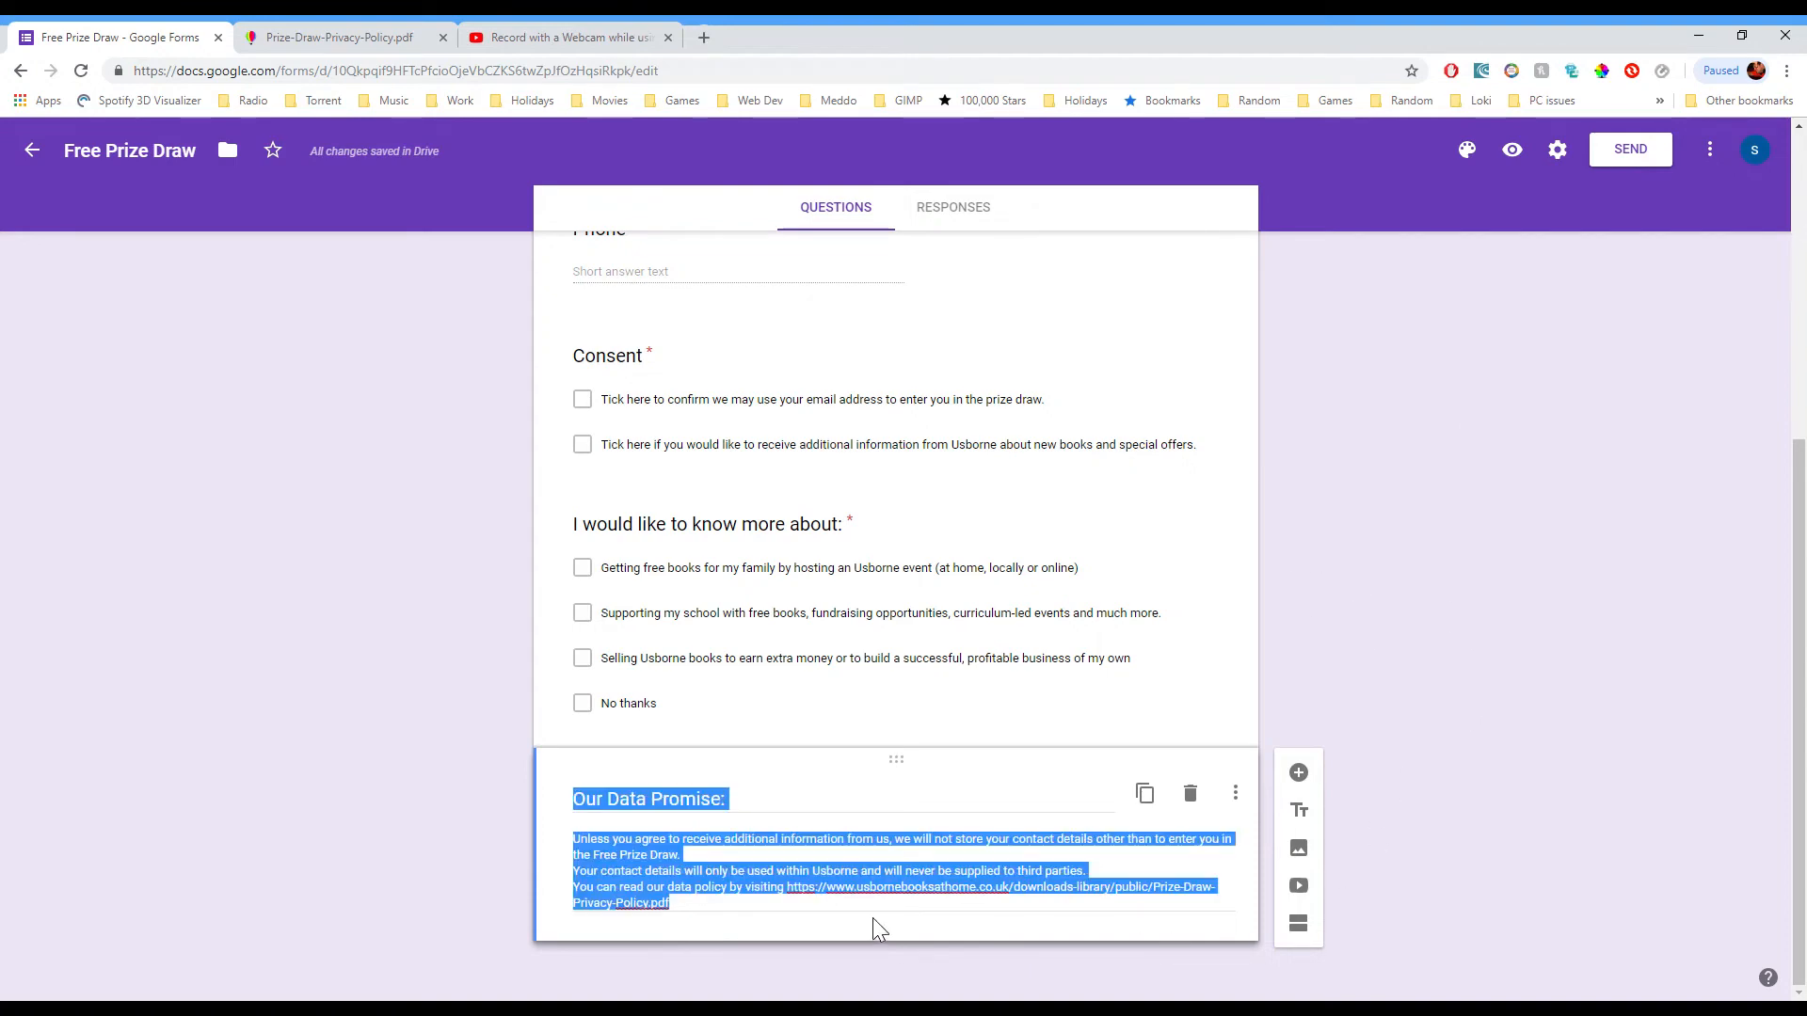
pyautogui.click(49, 157)
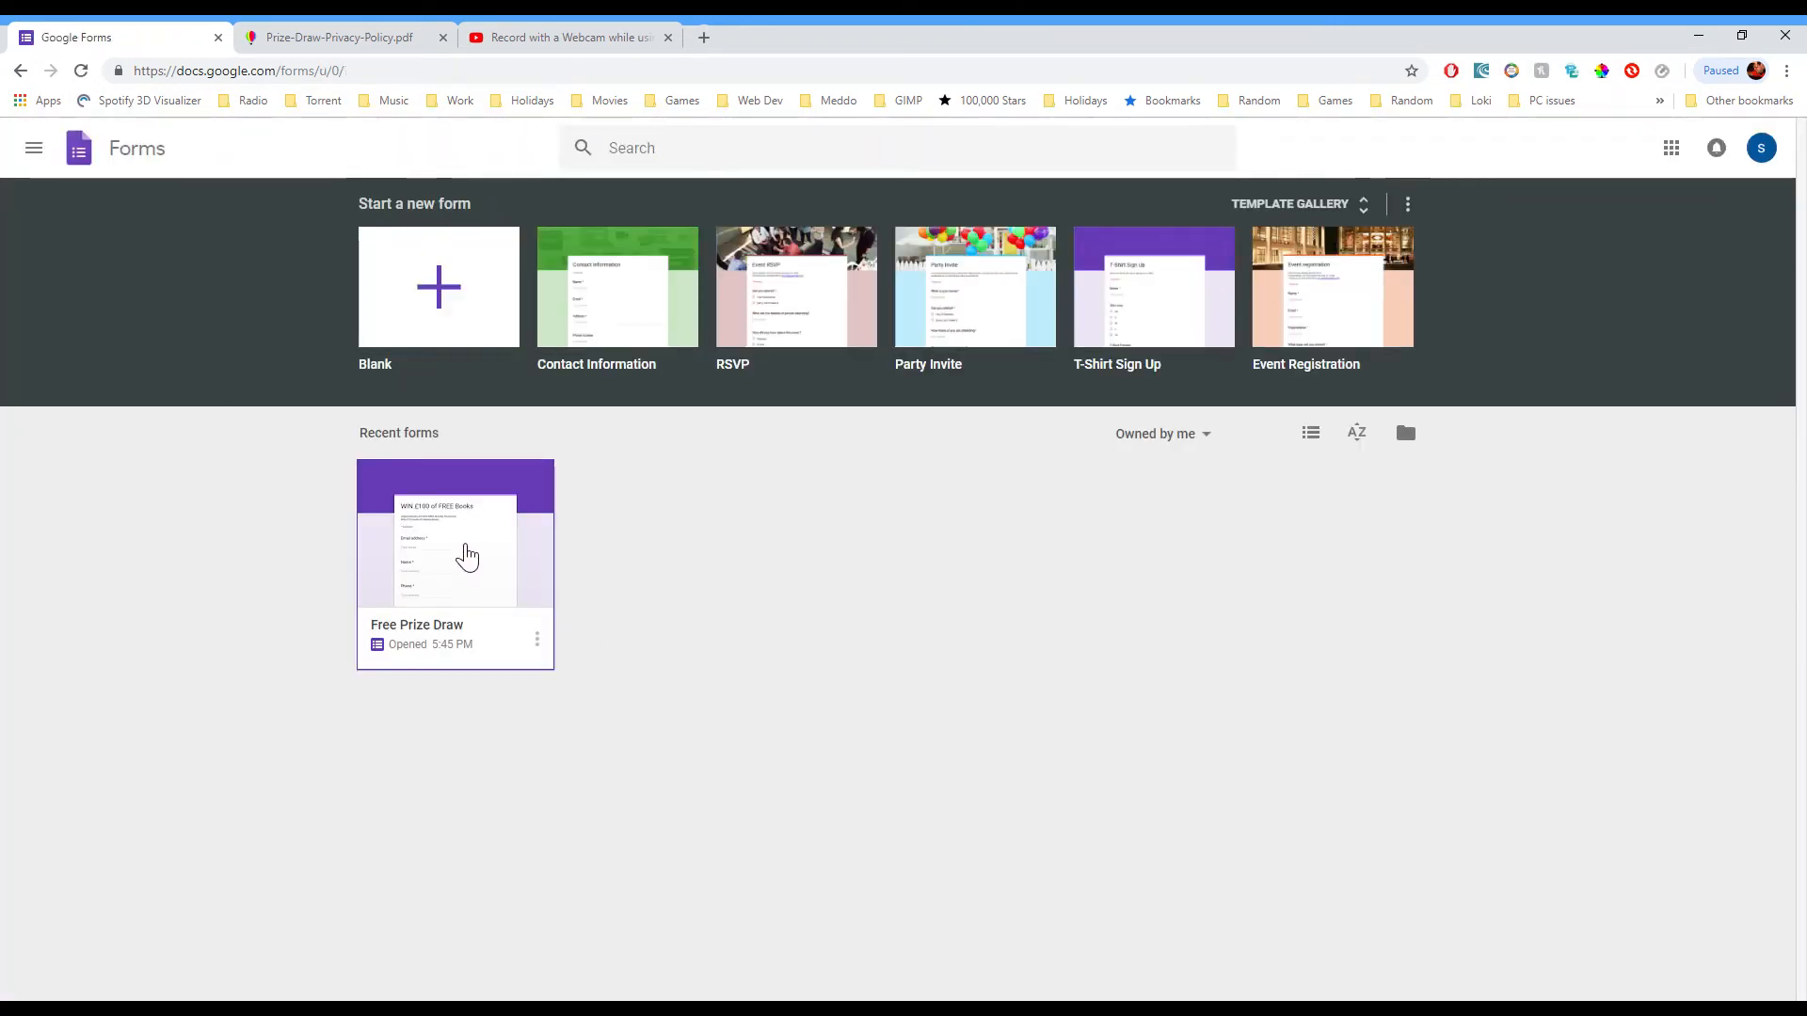
# Step: Reopen Free Prize Draw in preview and point out the required Email, Name and Phone questions
pyautogui.click(468, 553)
pyautogui.scroll(-4, 1162, 517)
pyautogui.scroll(5, 1282, 654)
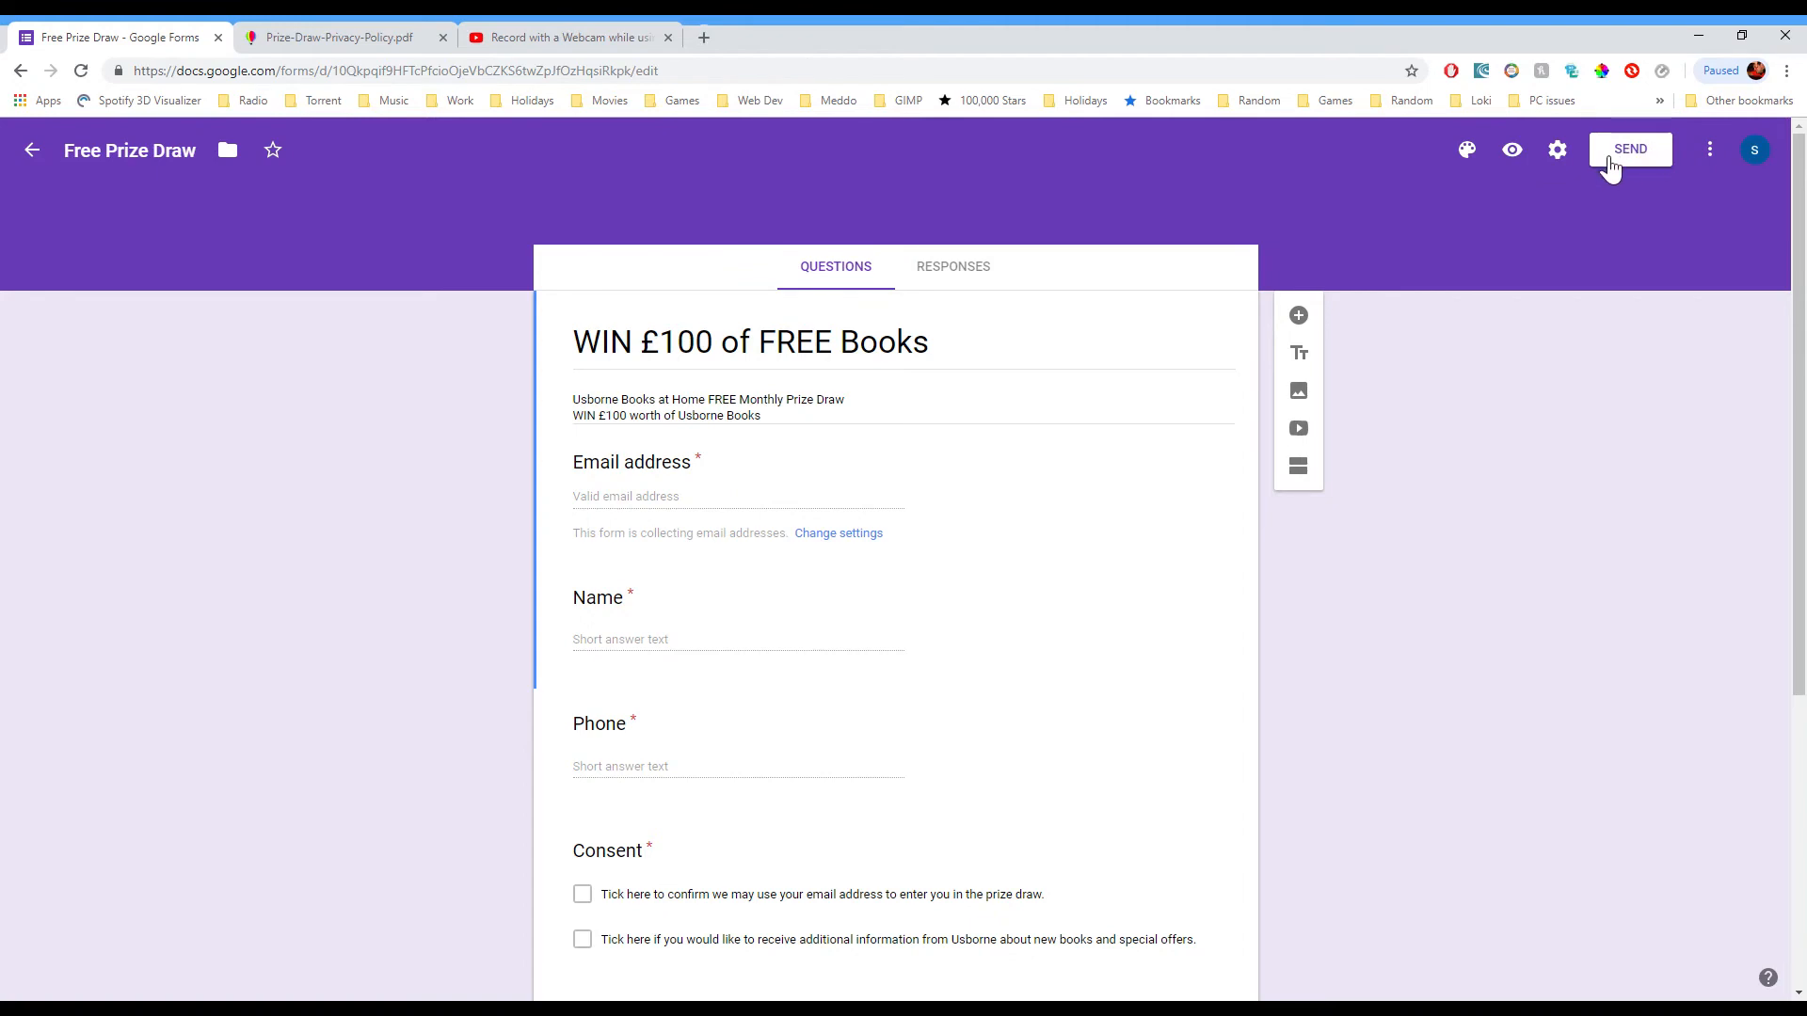
pyautogui.click(1517, 152)
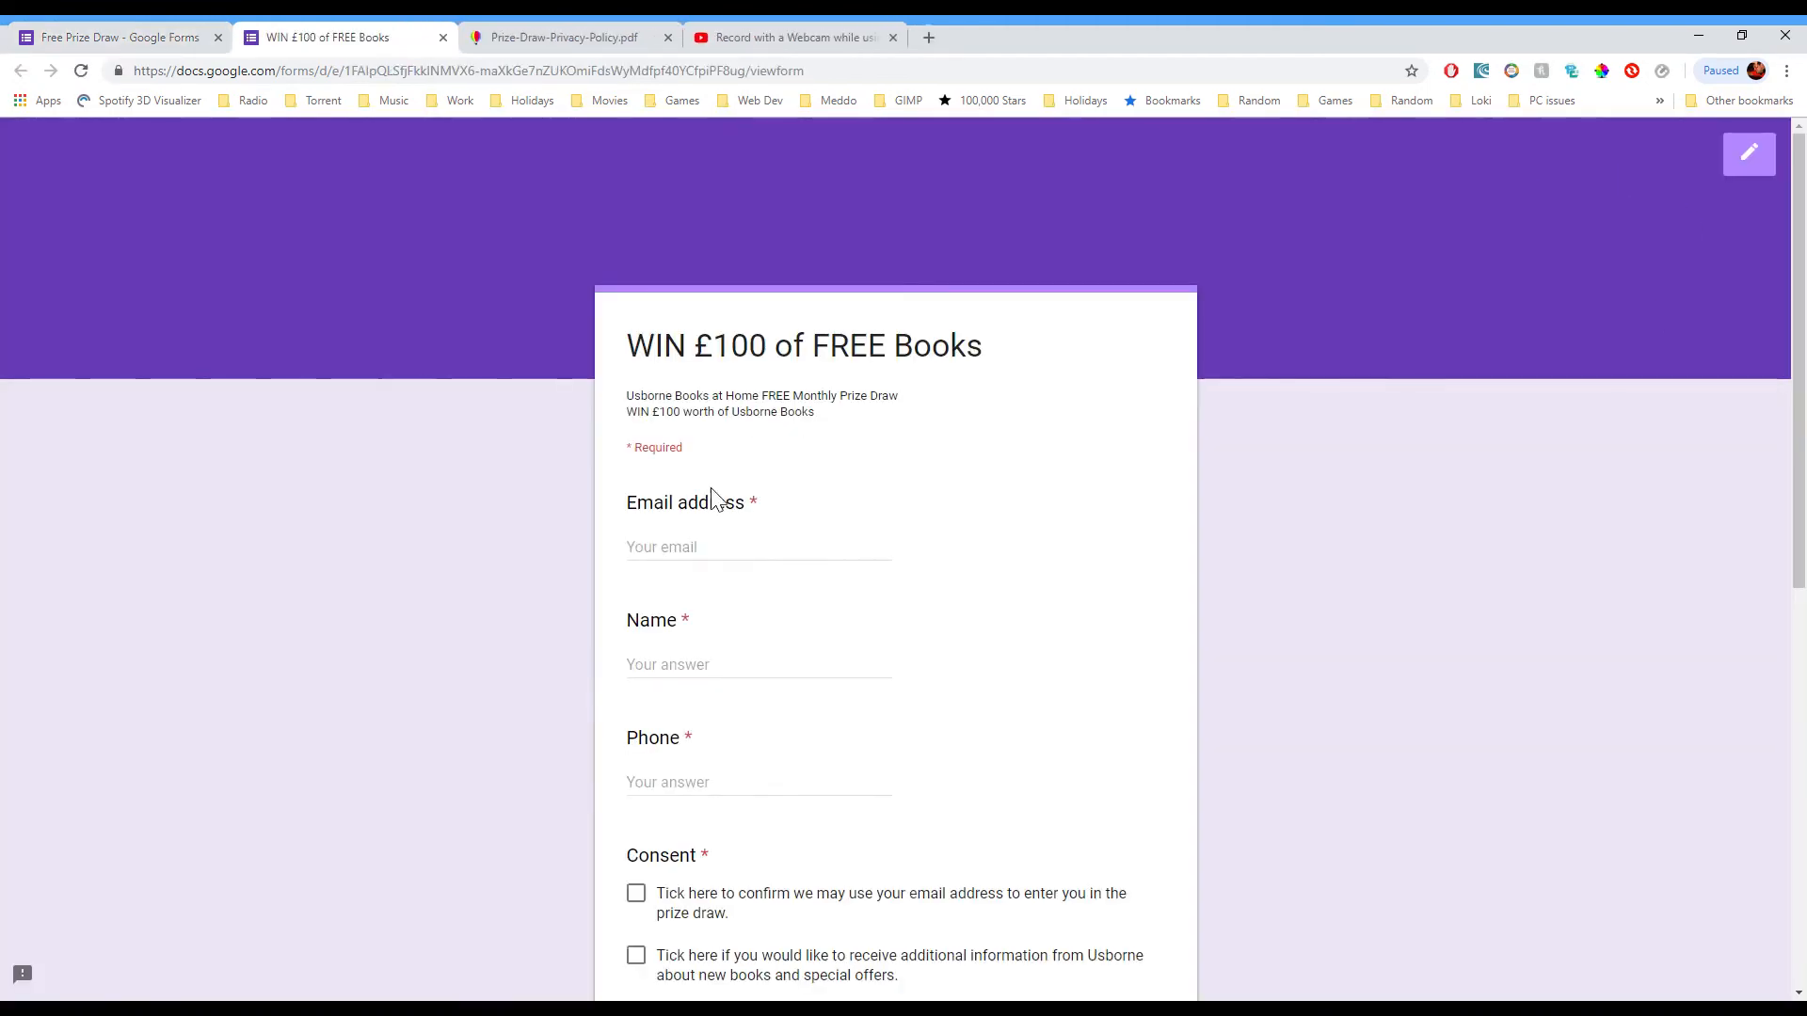
pyautogui.scroll(-8, 1080, 392)
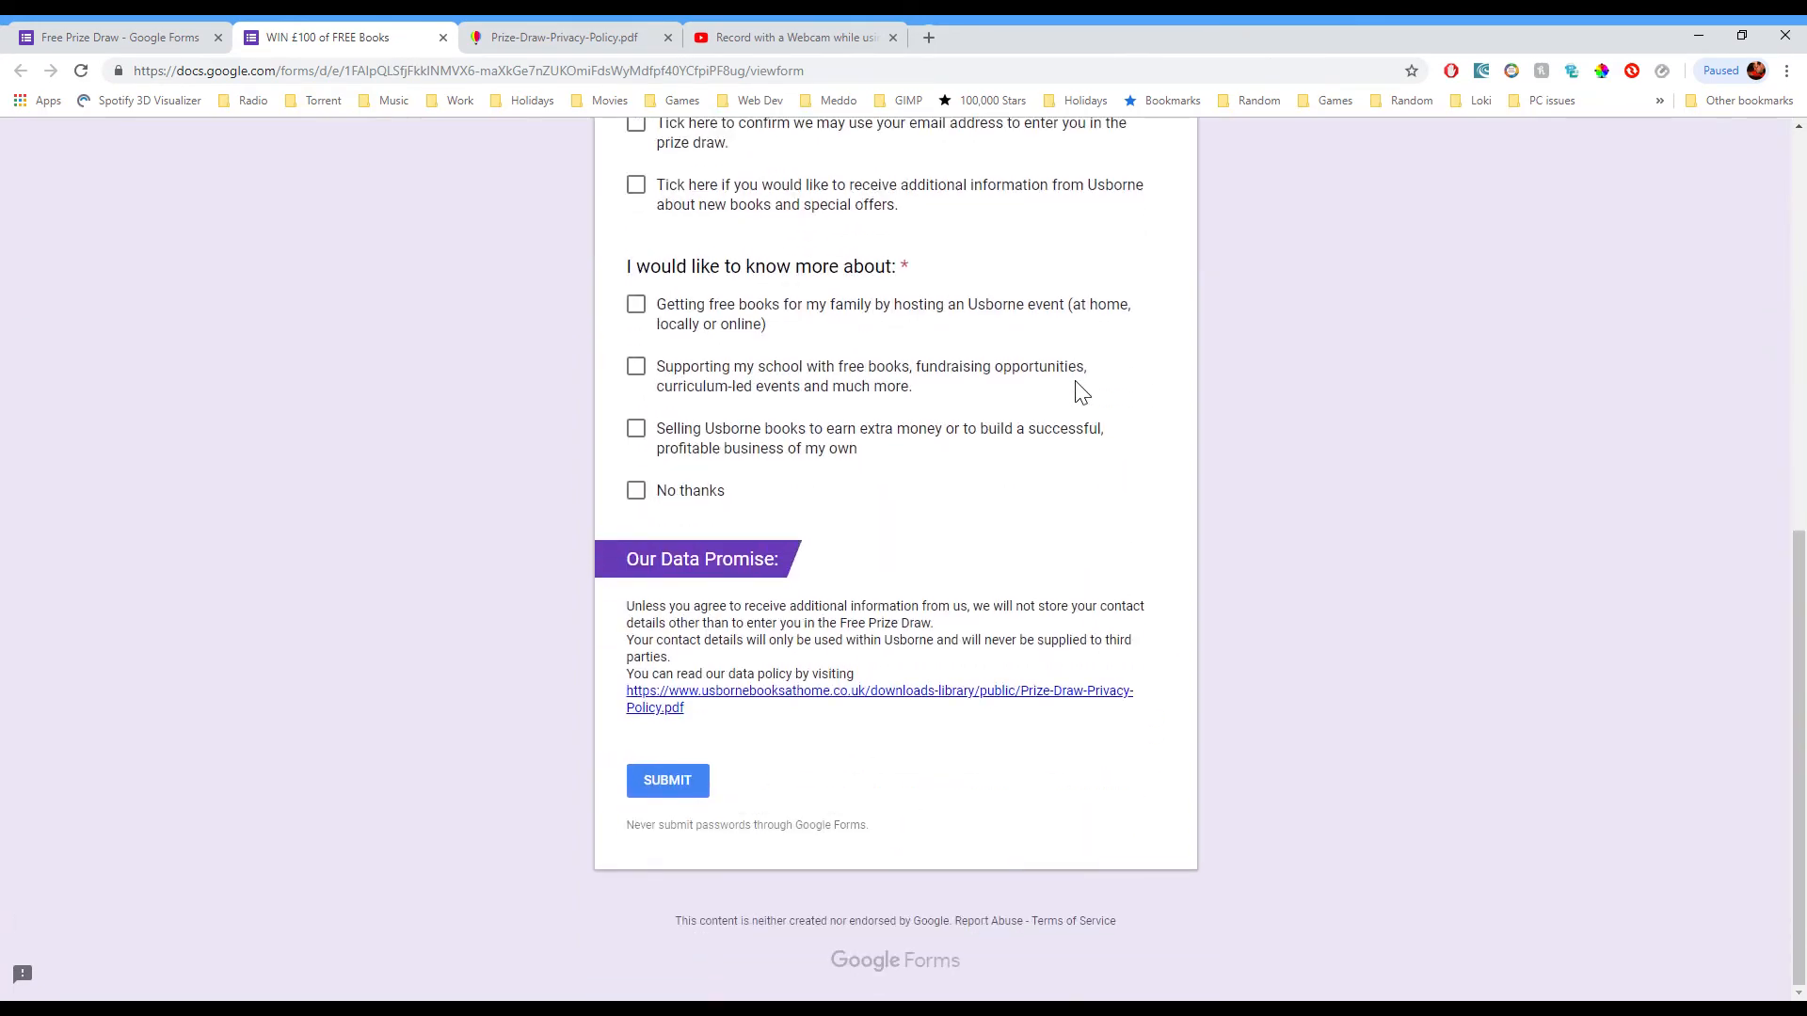
pyautogui.scroll(8, 775, 391)
pyautogui.doubleClick(754, 487)
pyautogui.doubleClick(702, 610)
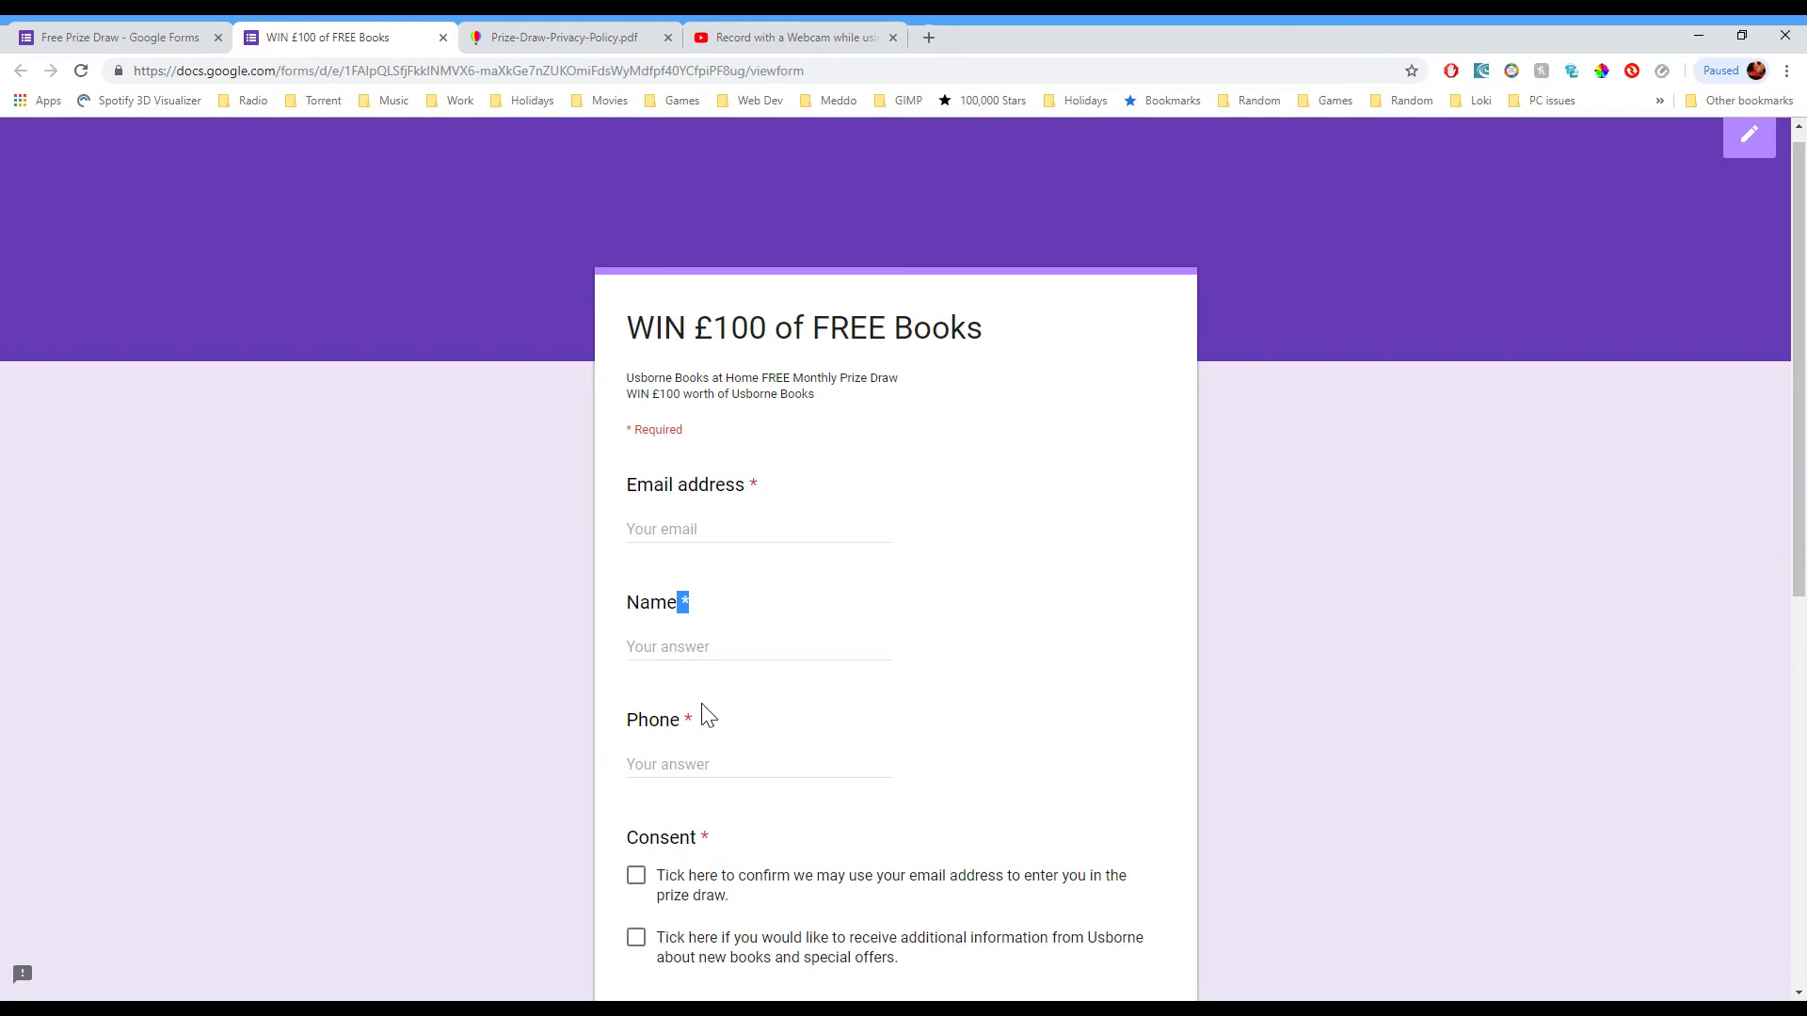
pyautogui.doubleClick(702, 718)
# Step: Tick both Consent boxes and the hosting, school and selling interests, leaving Email blank to show the required warning
pyautogui.scroll(-4, 960, 649)
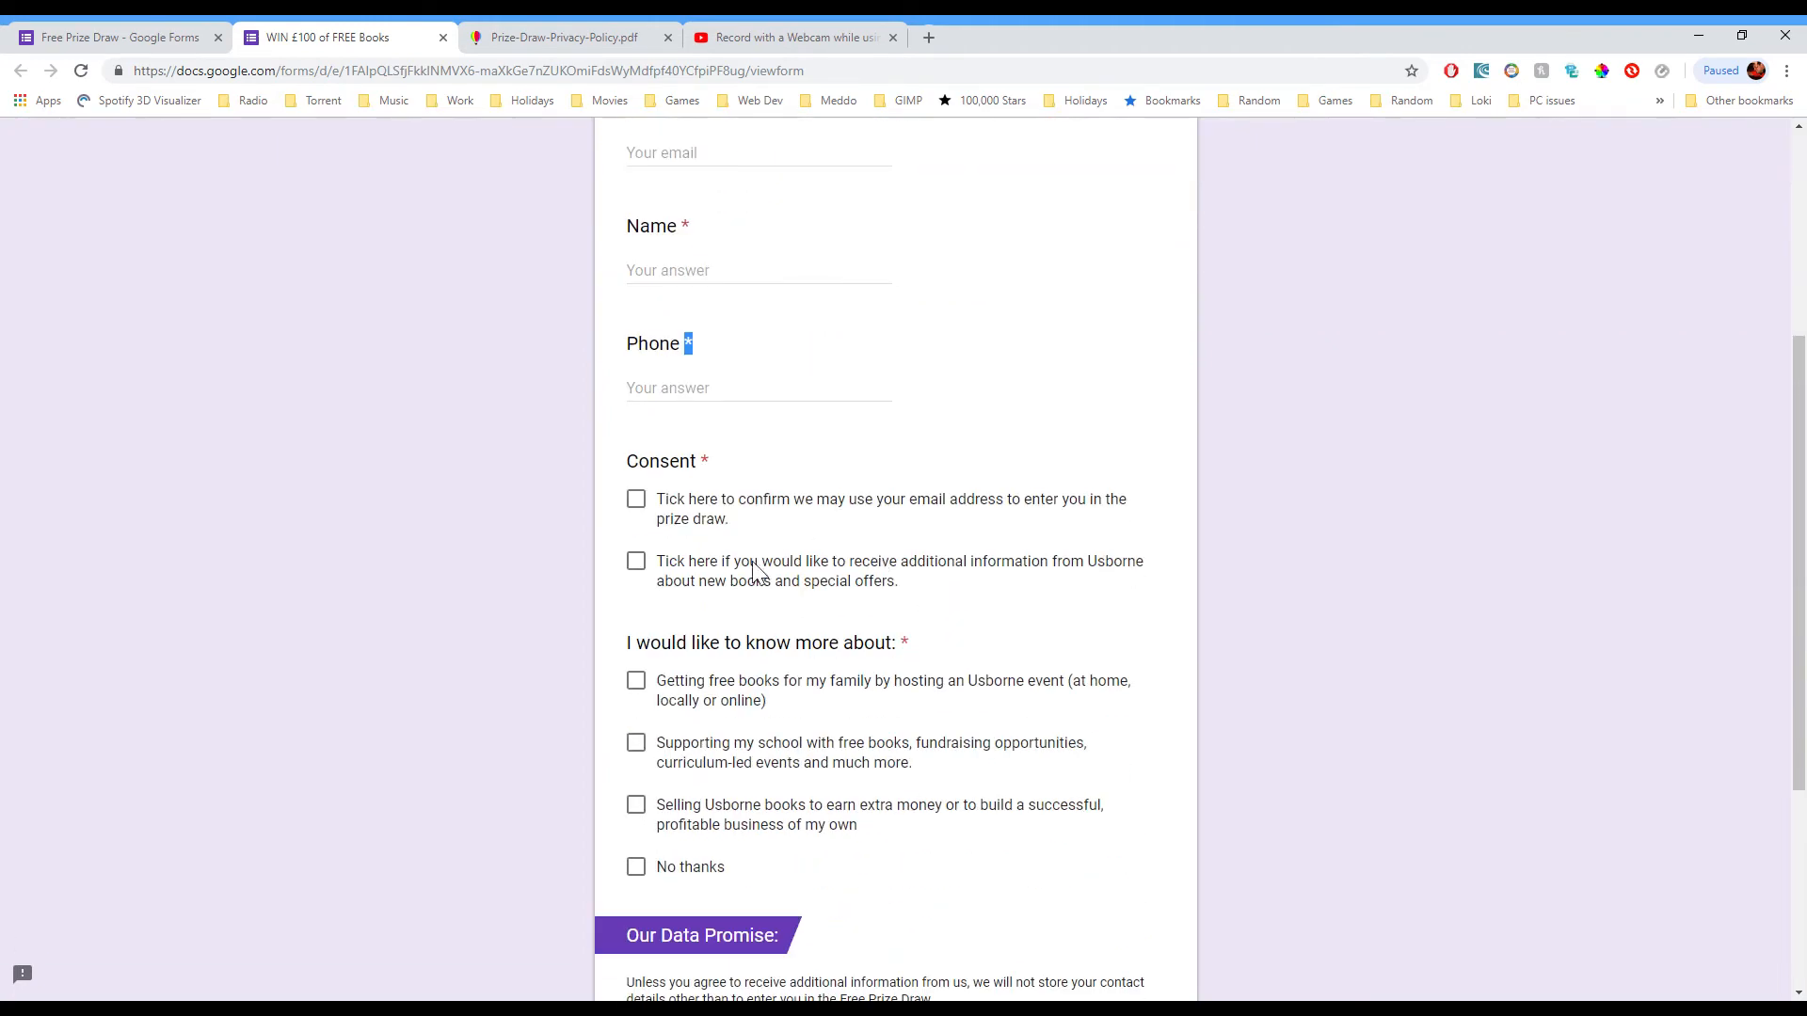
pyautogui.click(639, 501)
pyautogui.click(633, 564)
pyautogui.moveTo(635, 694); pyautogui.dragTo(636, 690)
pyautogui.click(638, 686)
pyautogui.click(641, 741)
pyautogui.click(635, 802)
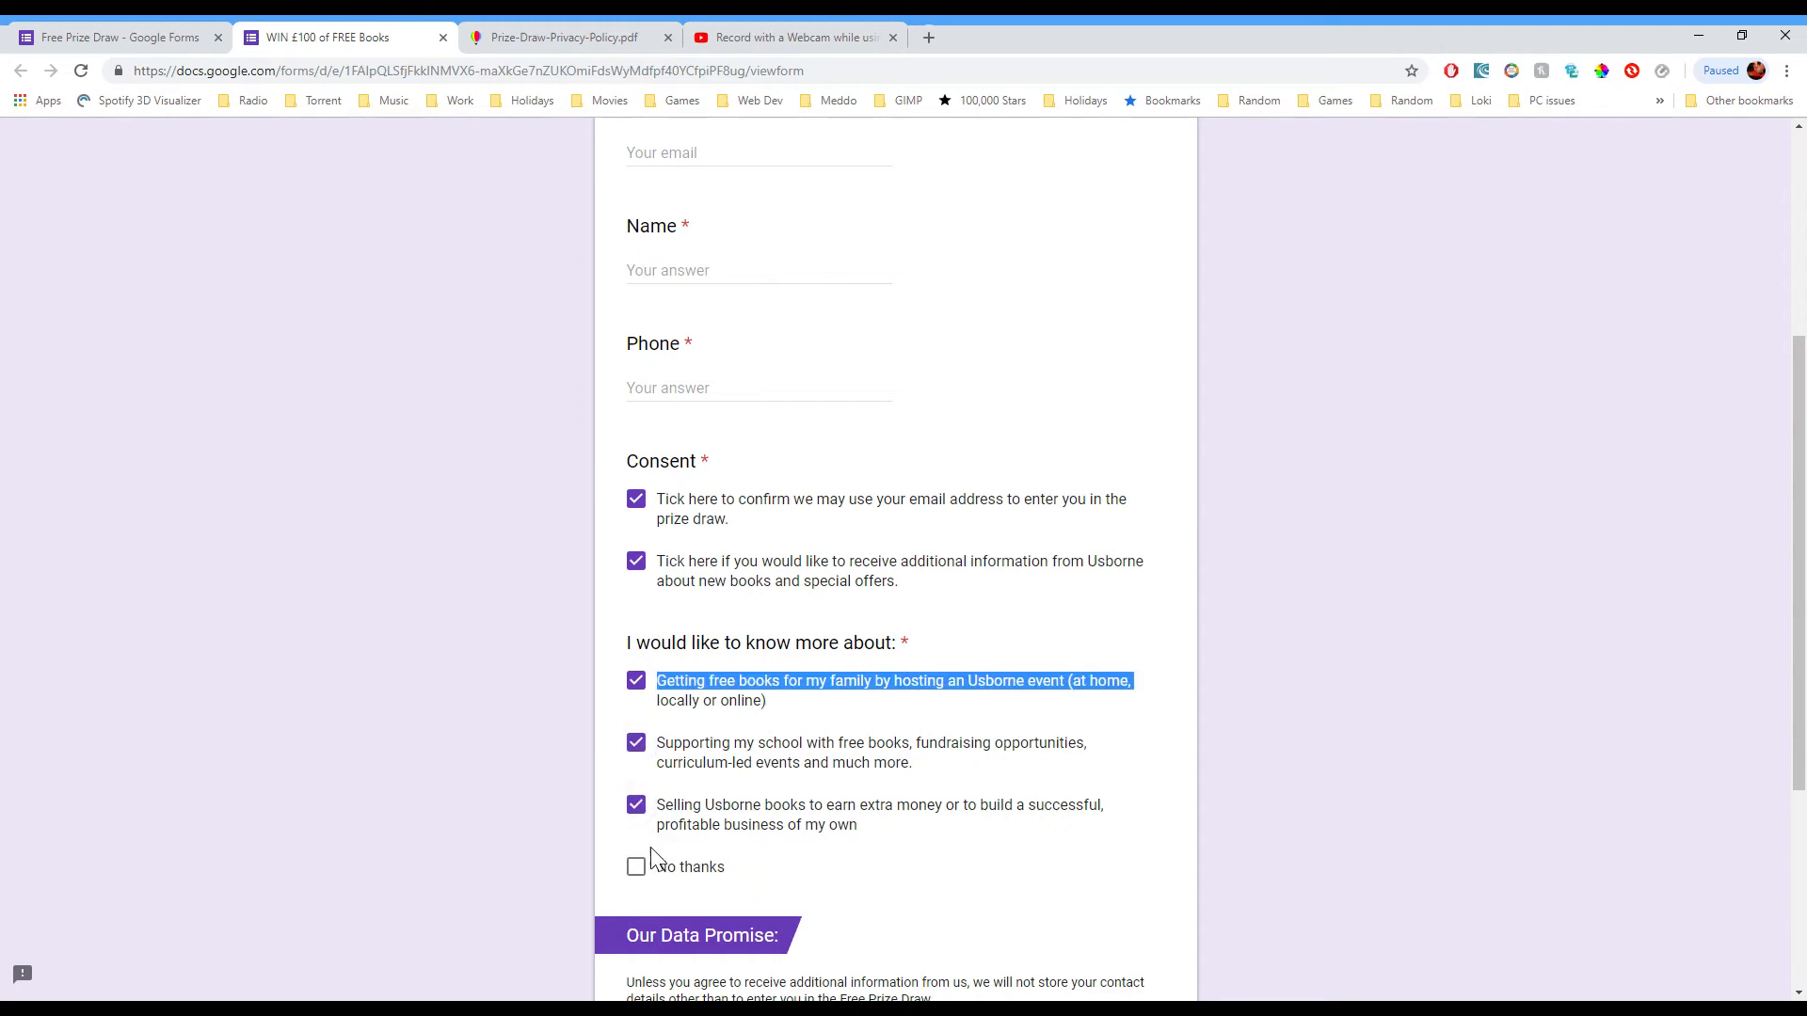
pyautogui.scroll(-4, 941, 950)
pyautogui.scroll(4, 778, 867)
pyautogui.scroll(4, 778, 866)
pyautogui.click(751, 560)
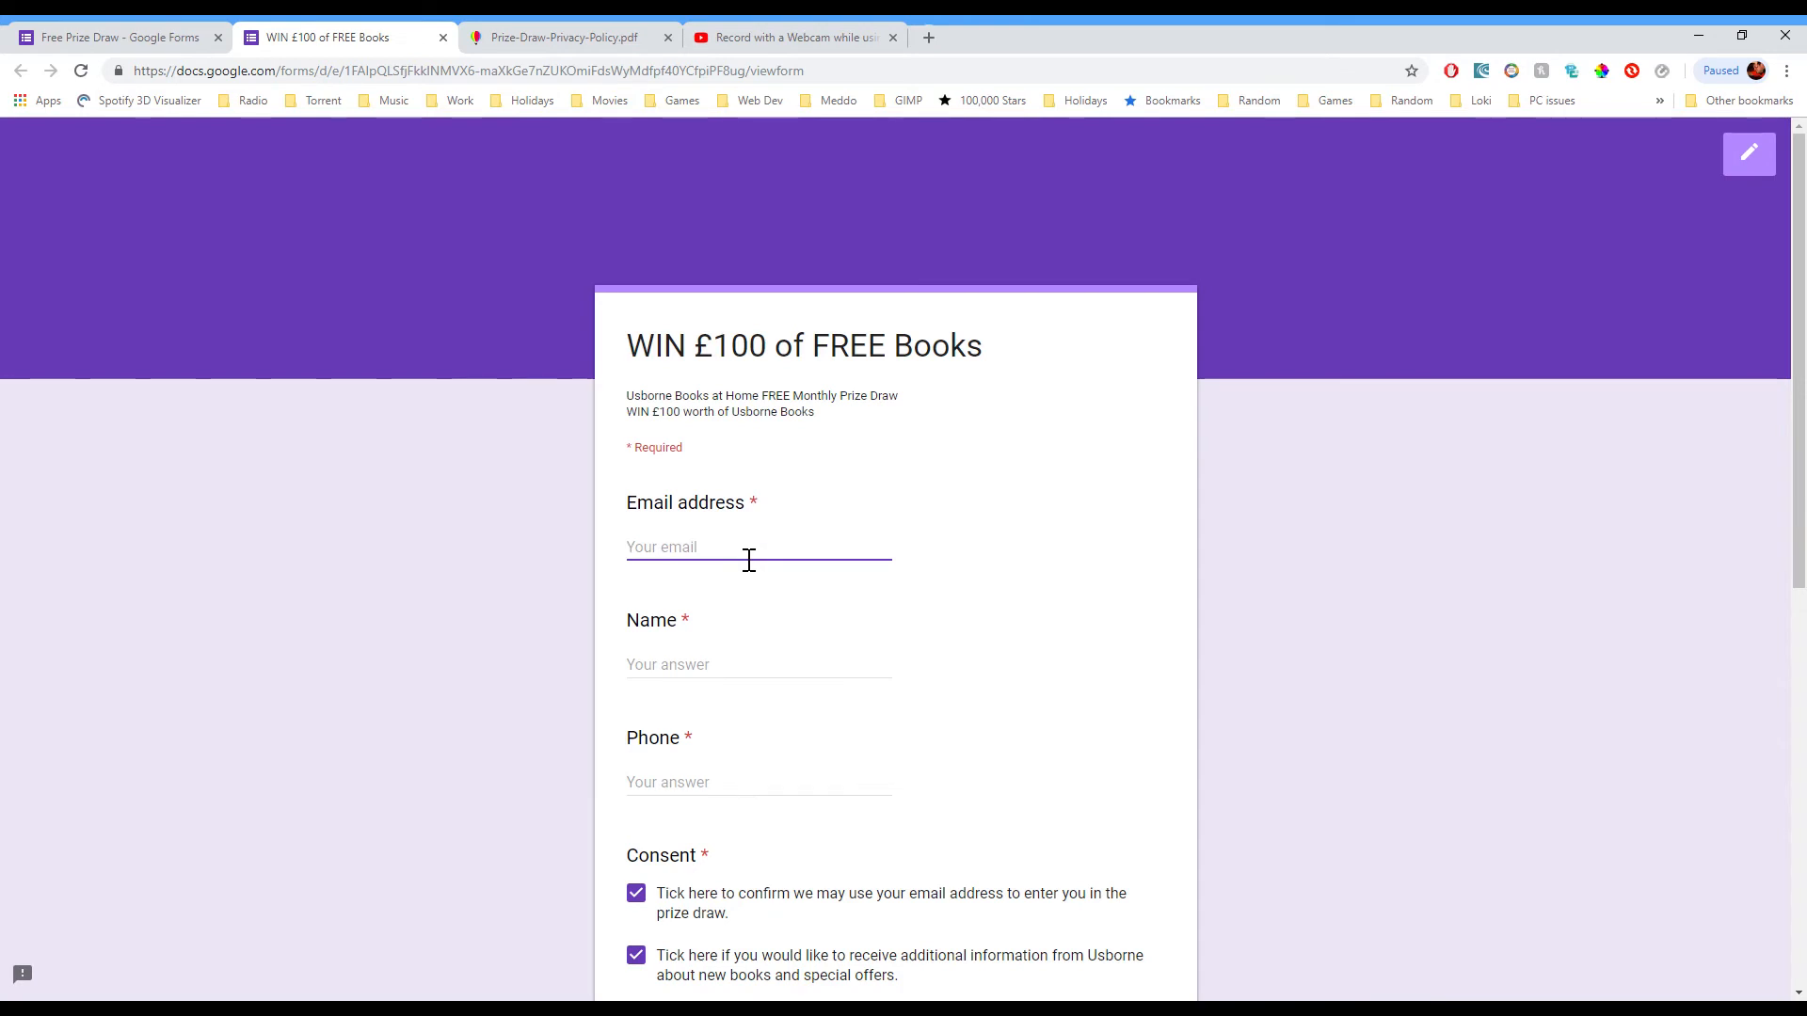
pyautogui.click(1169, 504)
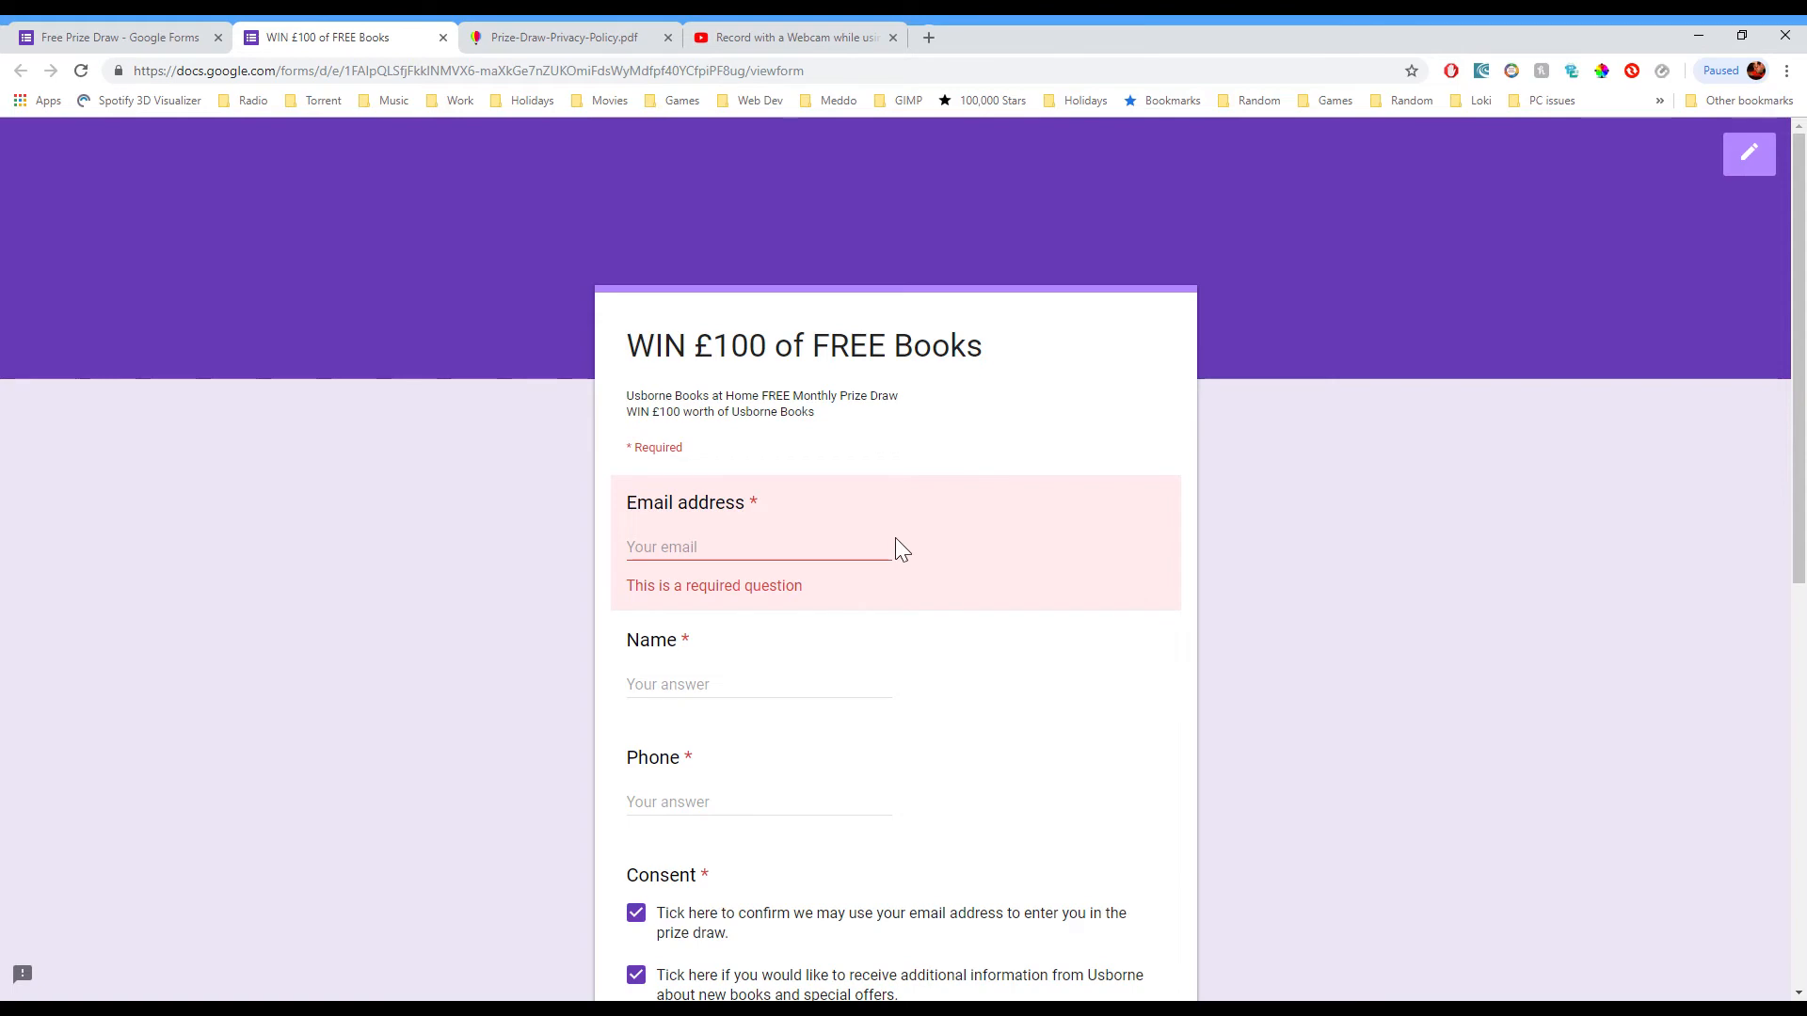
# Step: Enter a test email address and a respondent's name in the live form
pyautogui.click(879, 555)
pyautogui.write('asdrfsfdes@gfhgfhfh.co.uk')
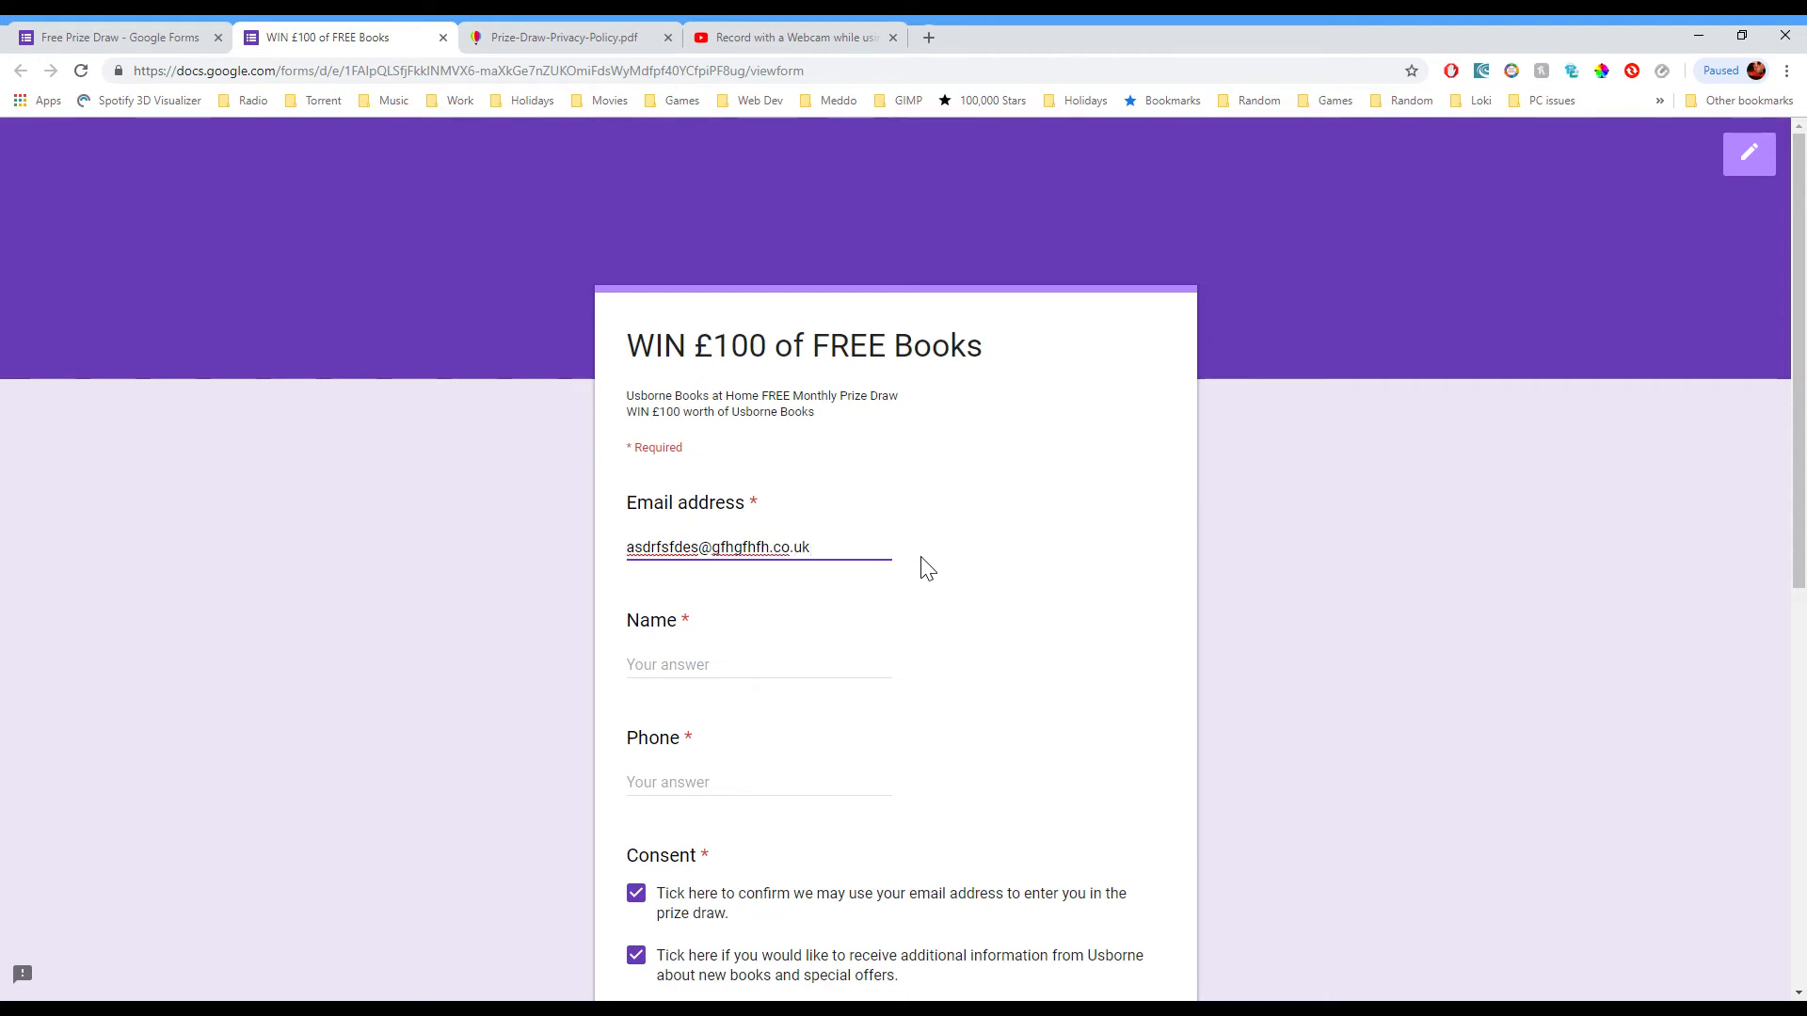
pyautogui.press('Tab')
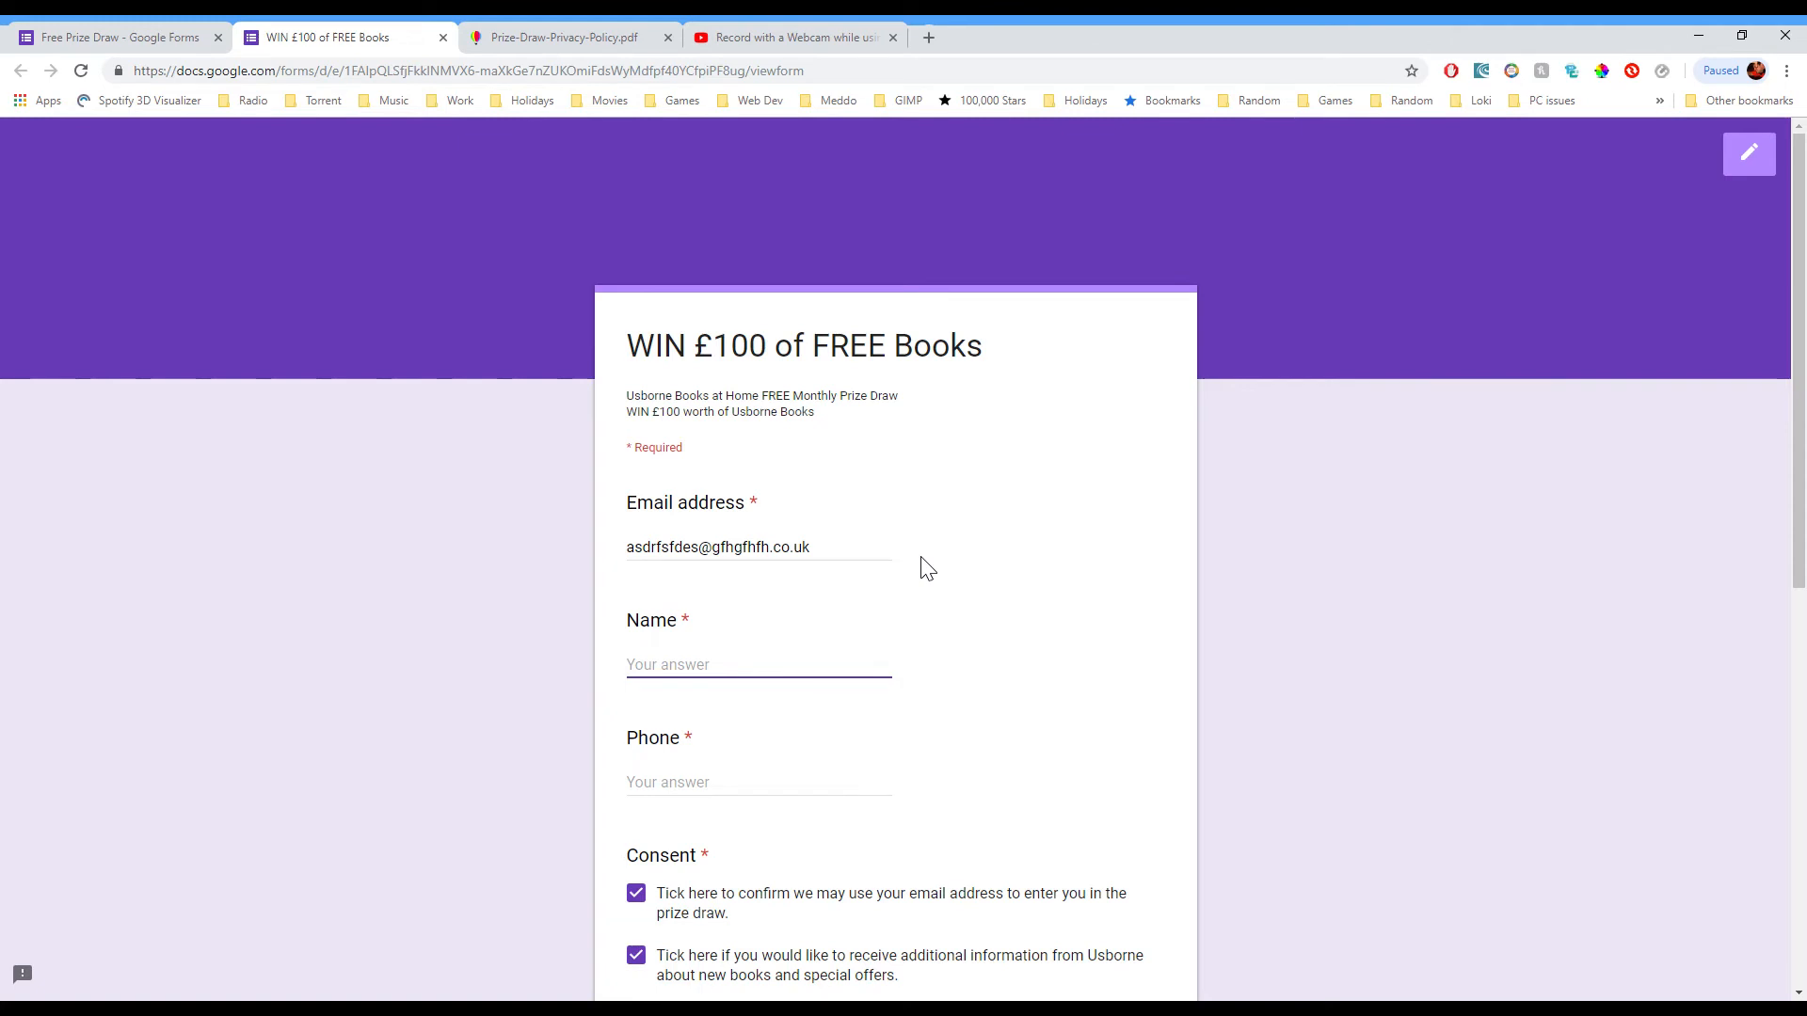
pyautogui.write('n')
pyautogui.press('BackSpace')
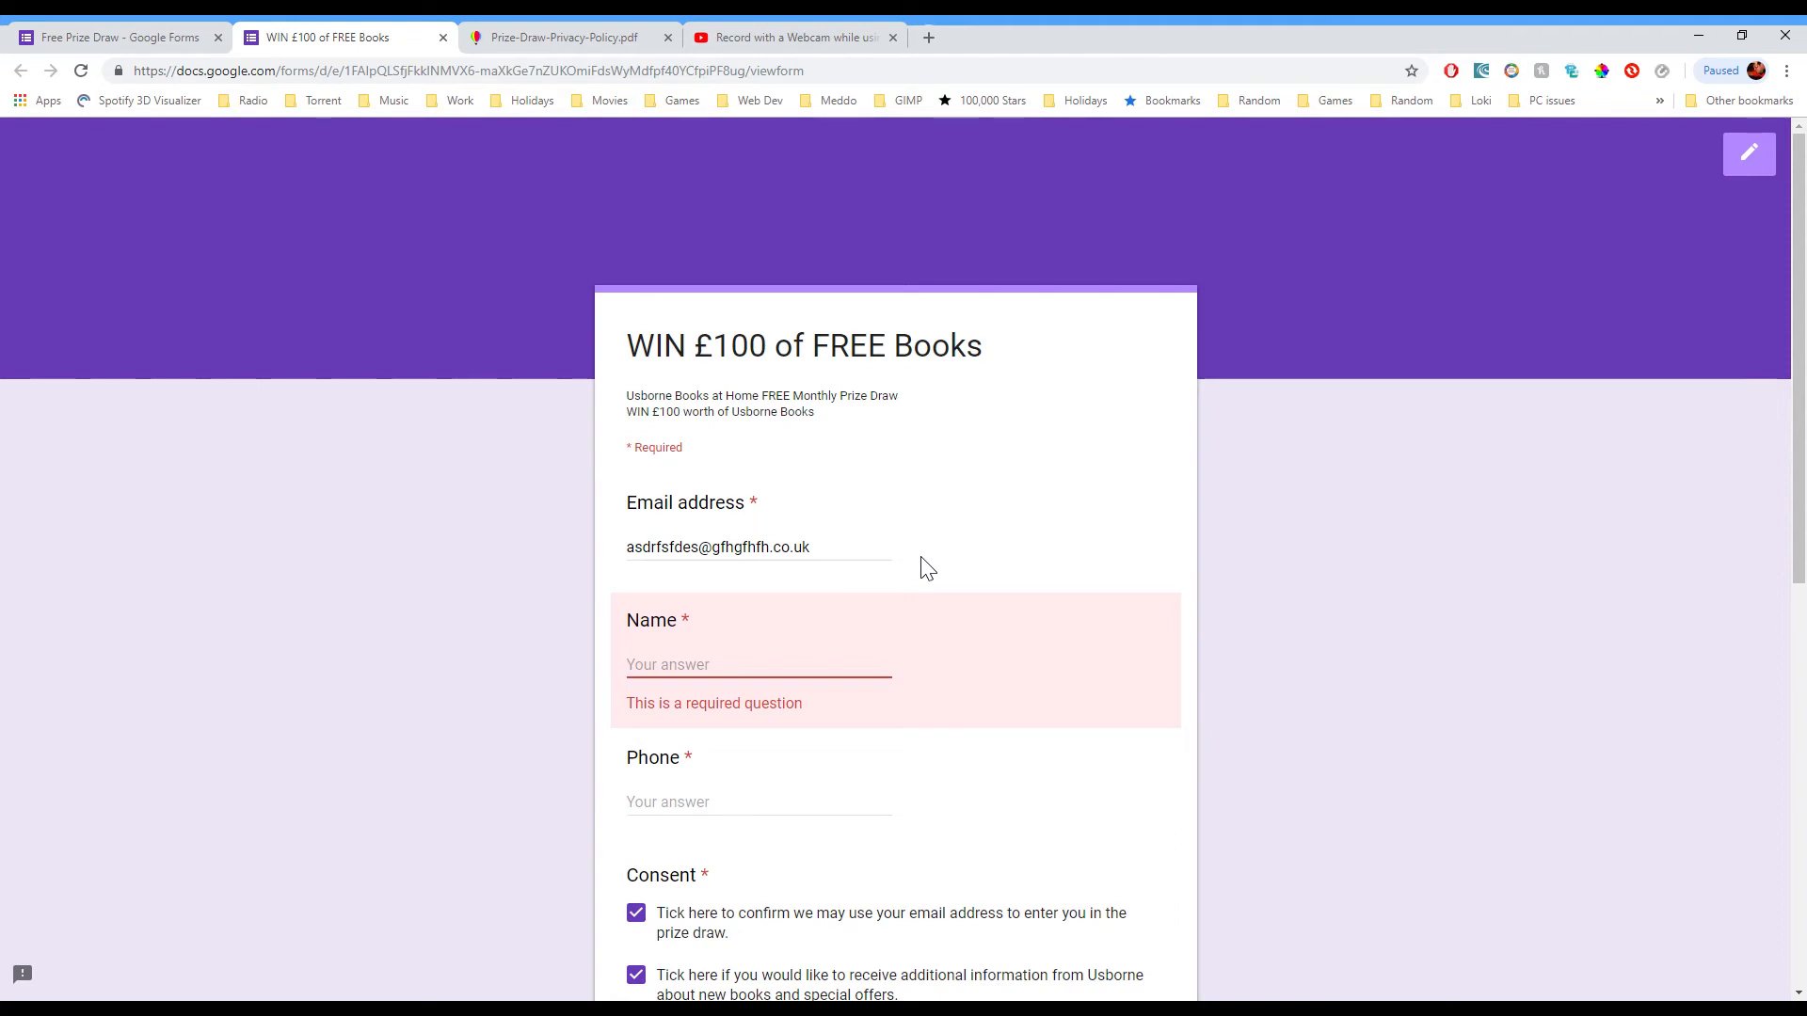
pyautogui.write('Jem')
# Step: Fill in a test phone number, submit the entry, and go back to the editor tab
pyautogui.press('Tab')
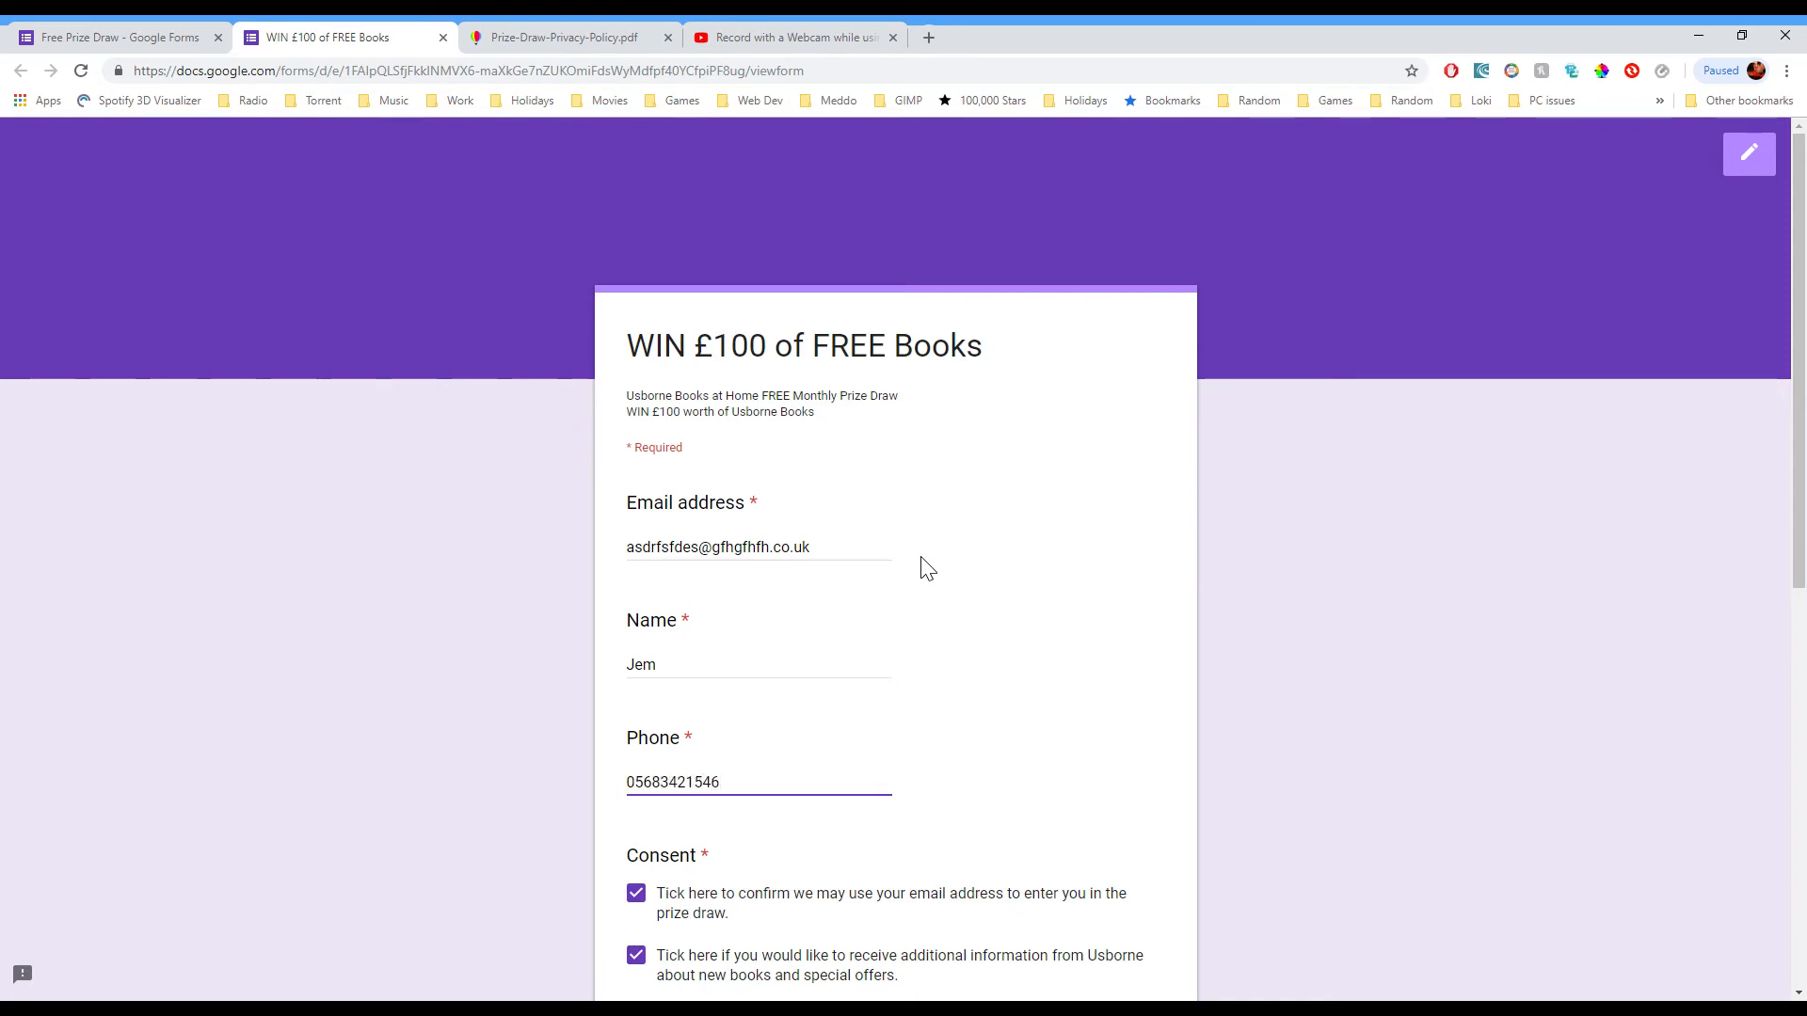
pyautogui.scroll(-8, 1035, 584)
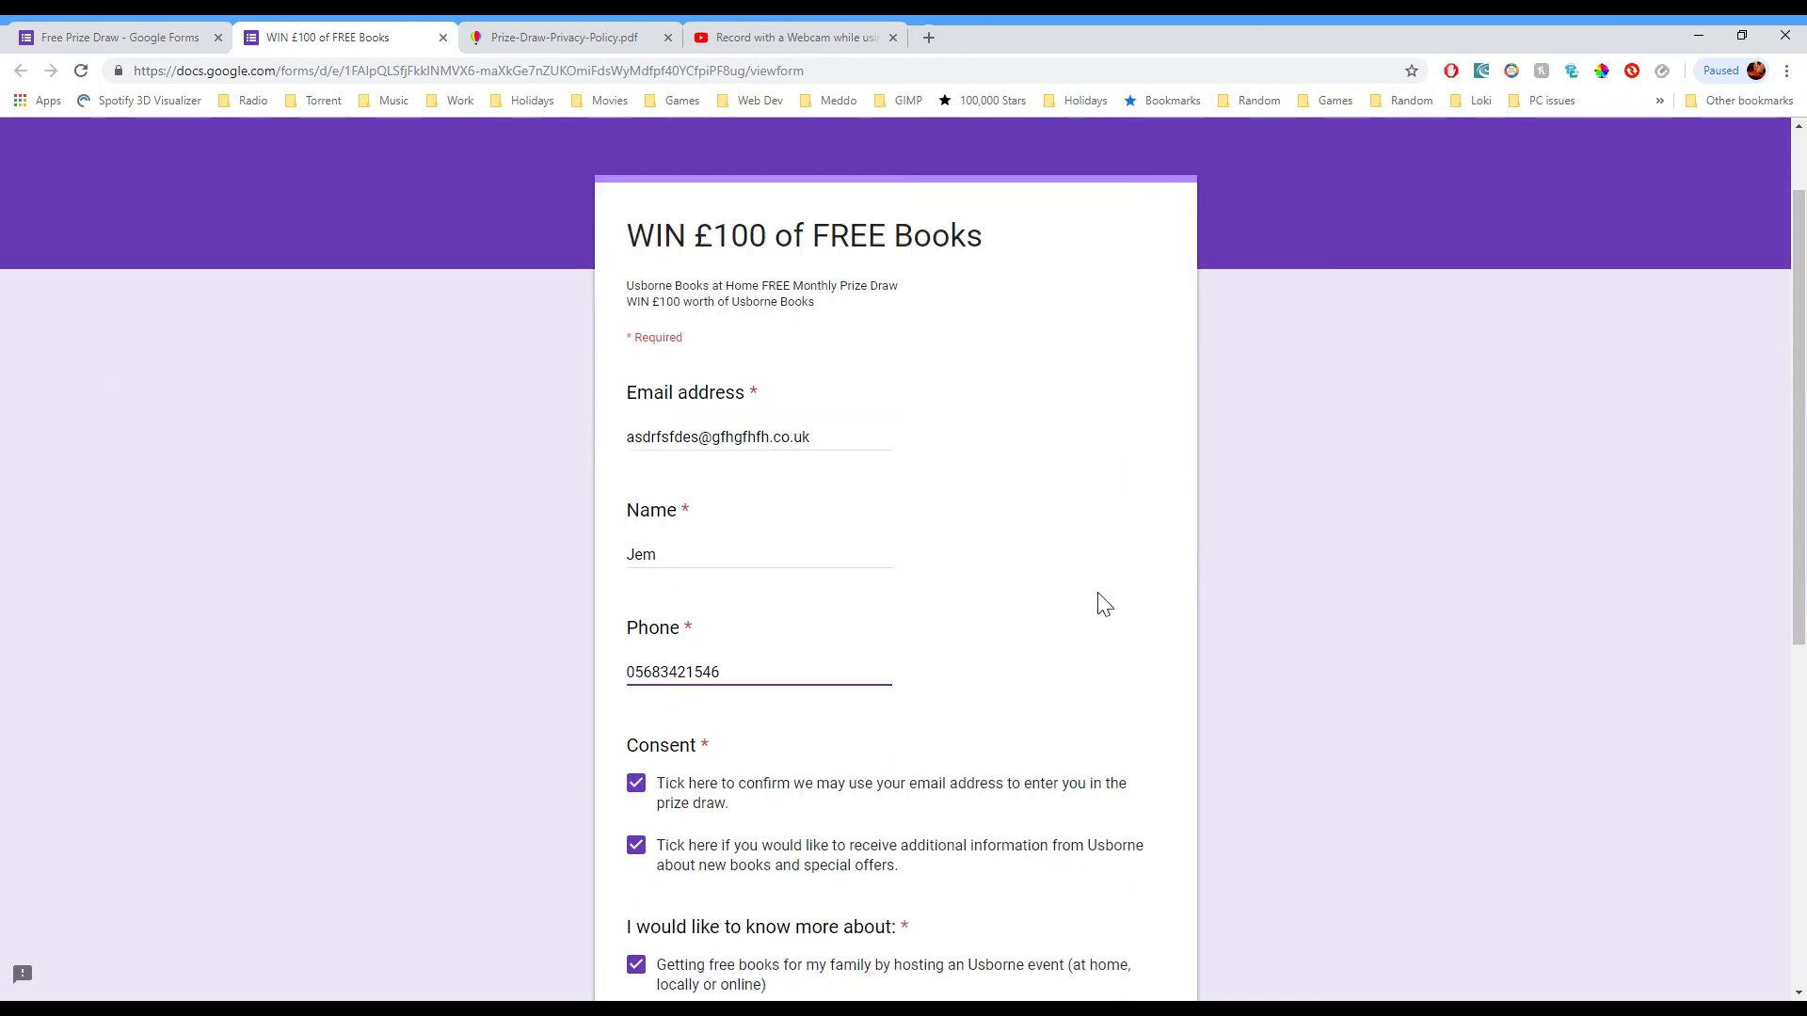
pyautogui.click(708, 798)
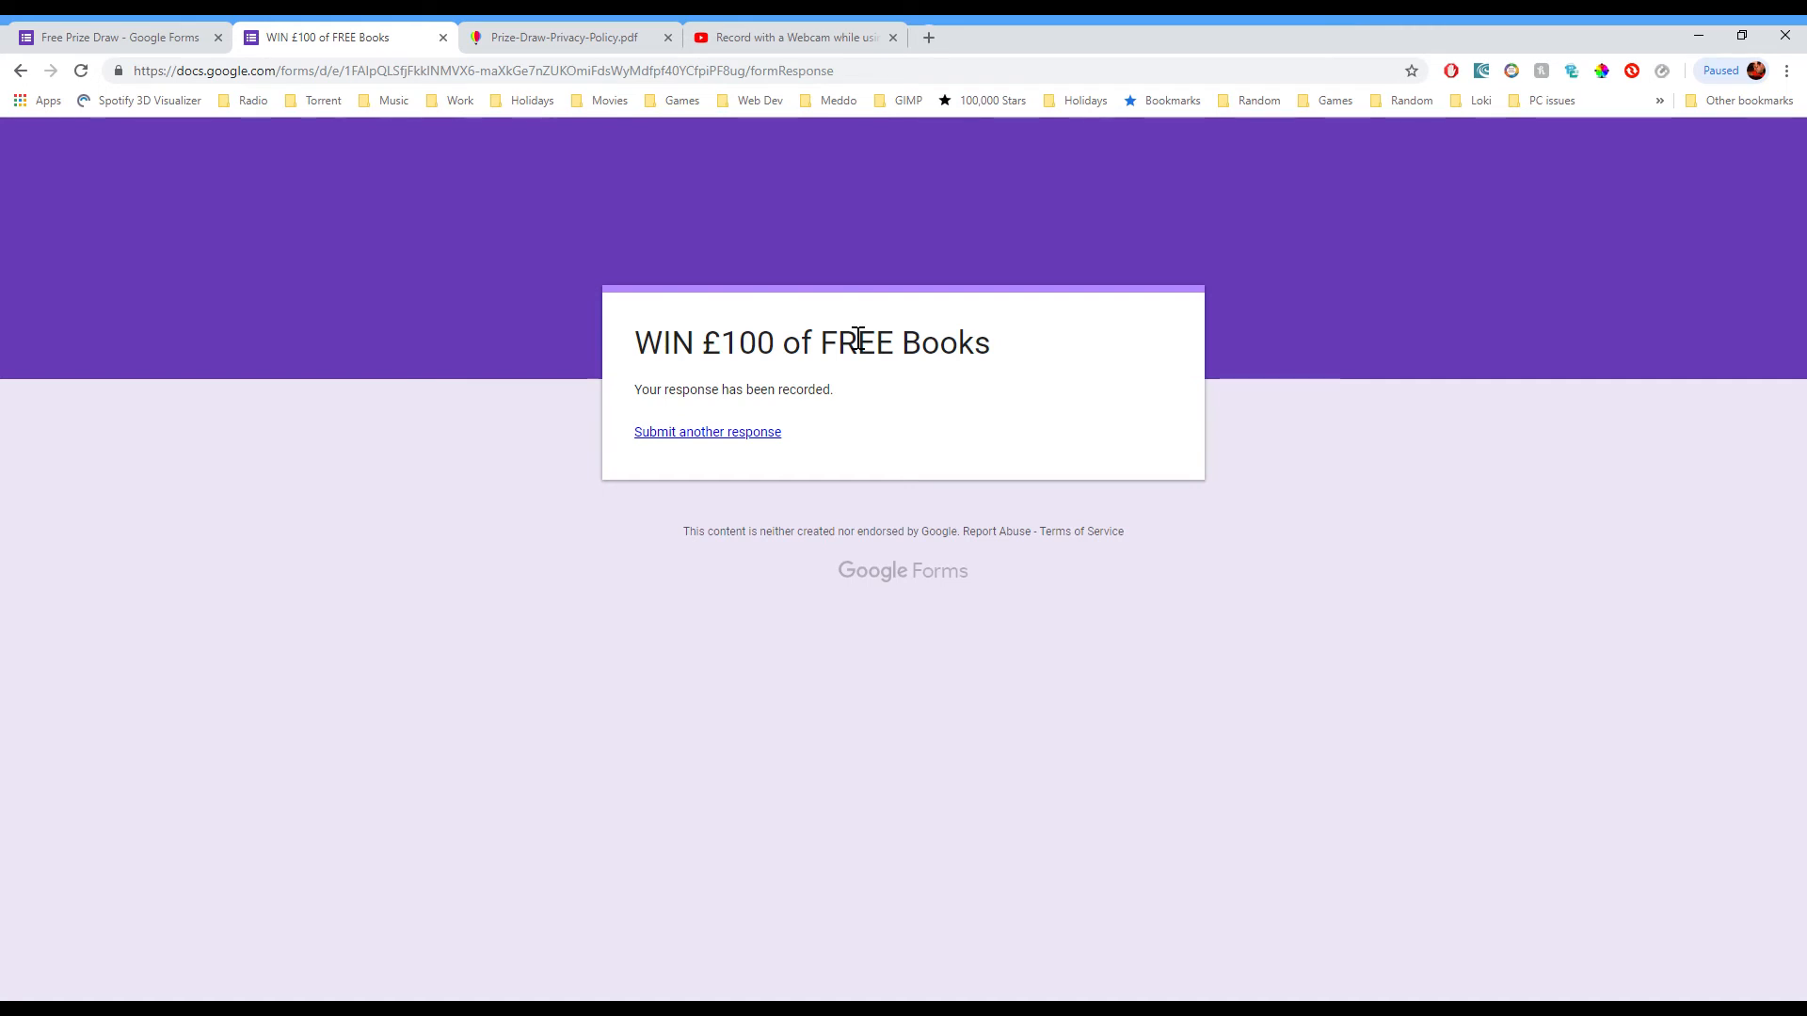
pyautogui.click(101, 29)
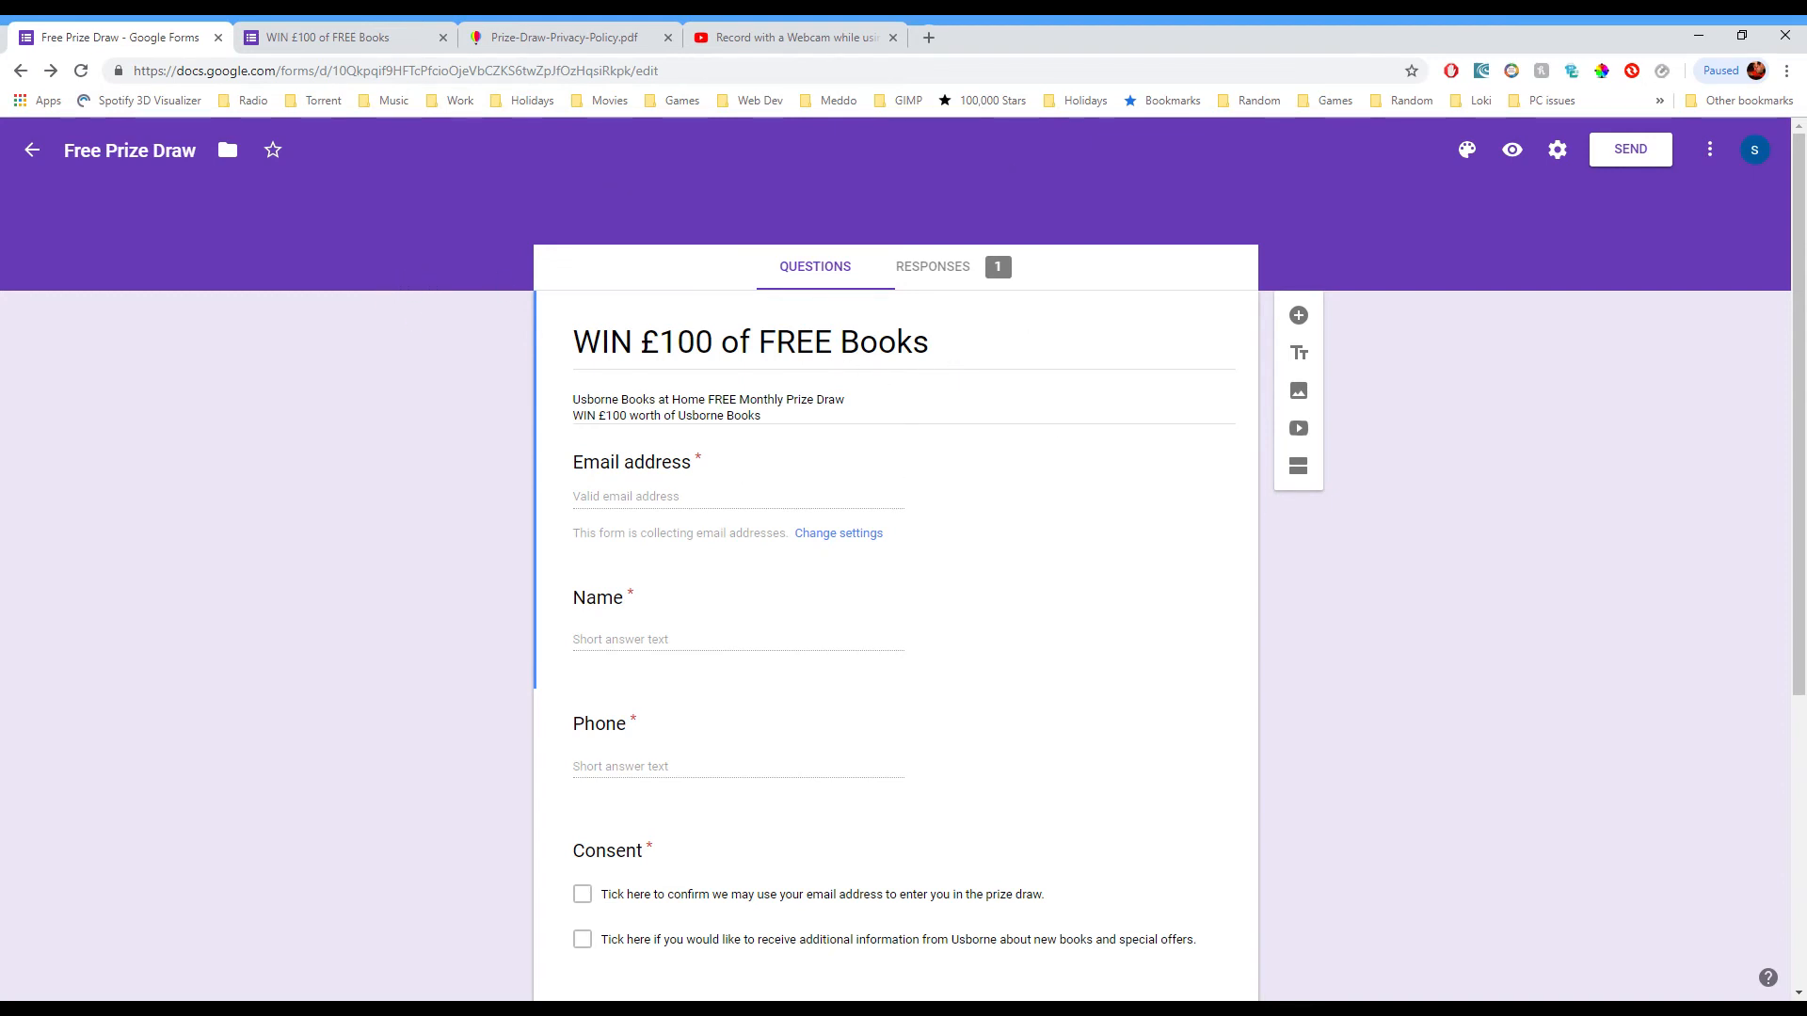
# Step: Reopen Free Prize Draw from Forms home and review its Responses summary: three interests at 100%, No thanks at 0%
pyautogui.click(32, 151)
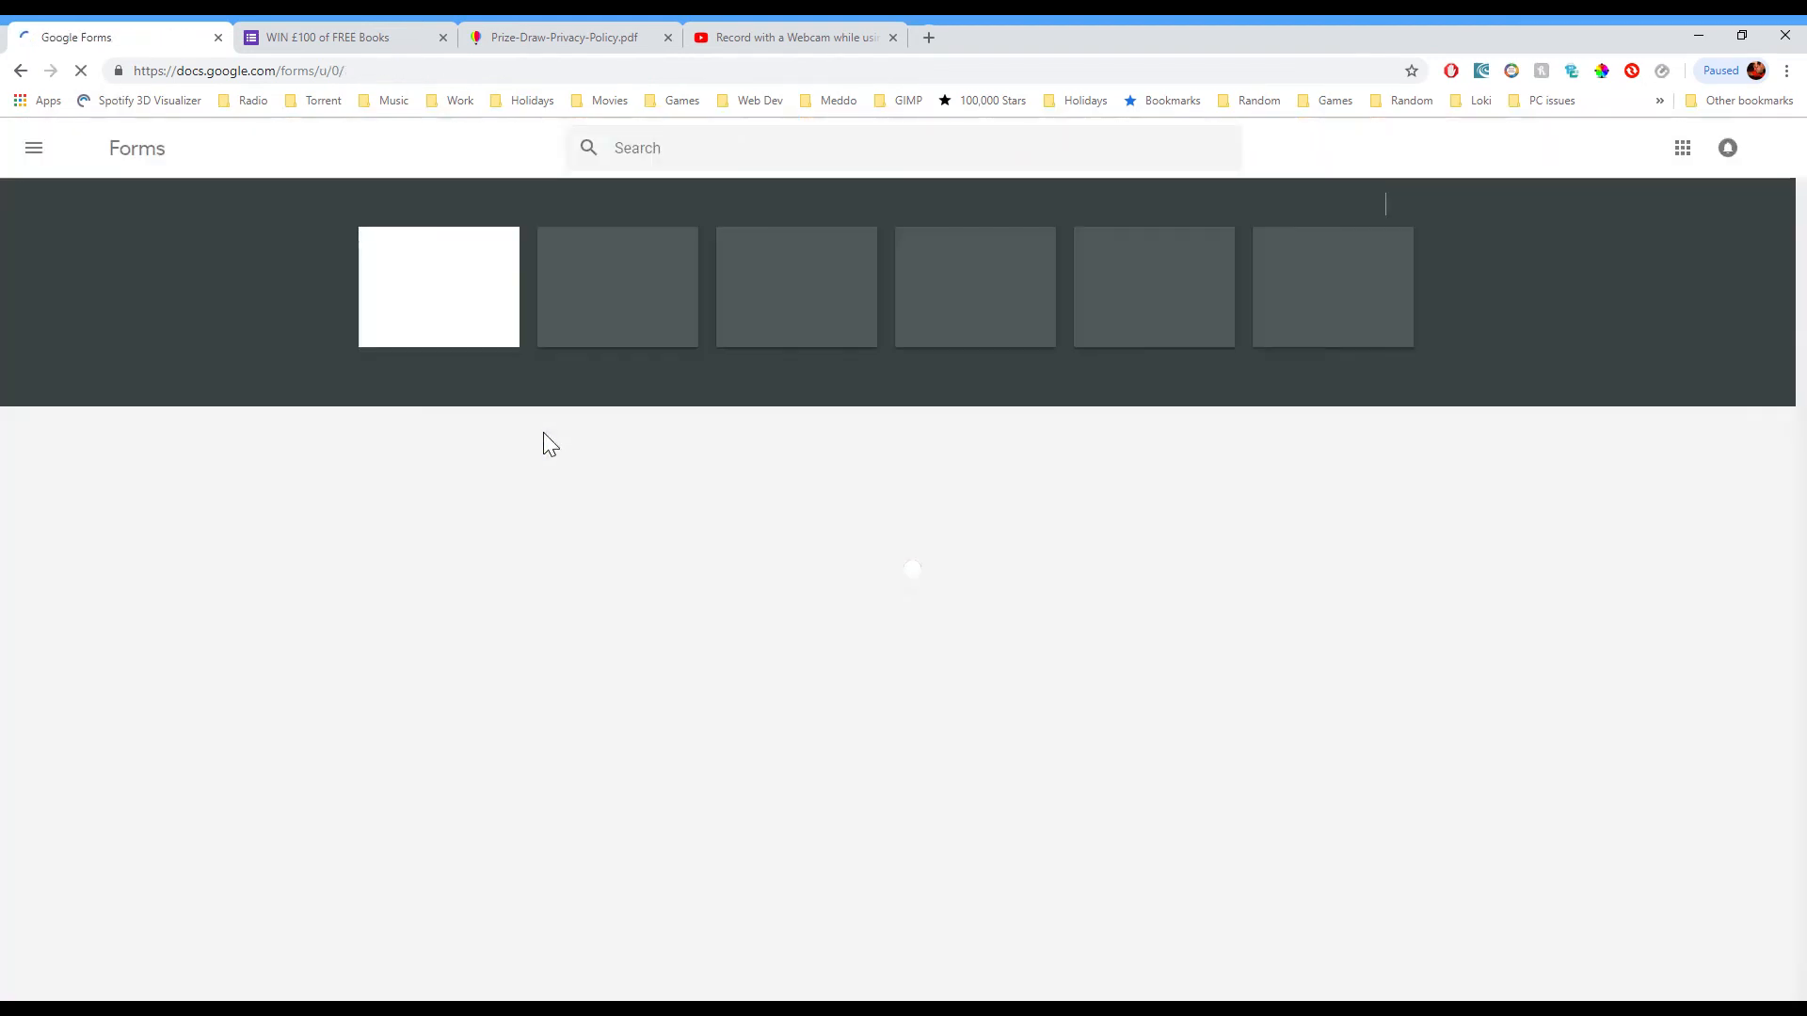
pyautogui.click(493, 574)
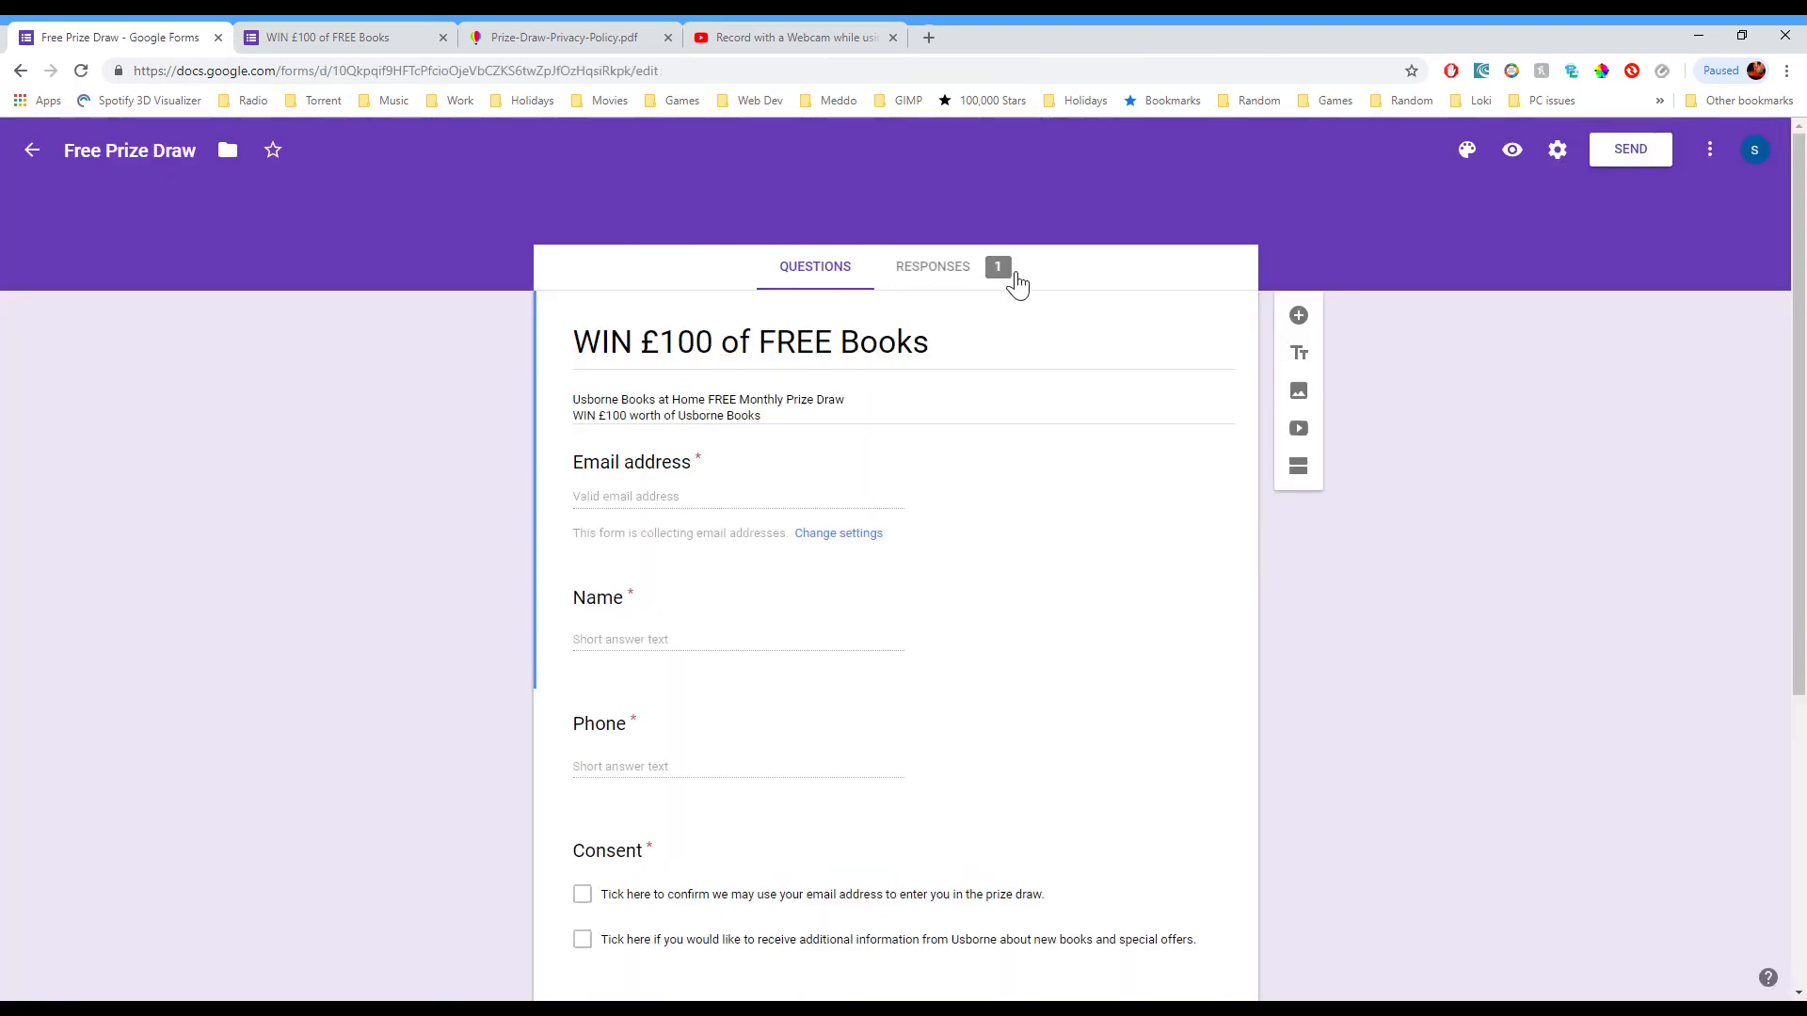
pyautogui.click(979, 284)
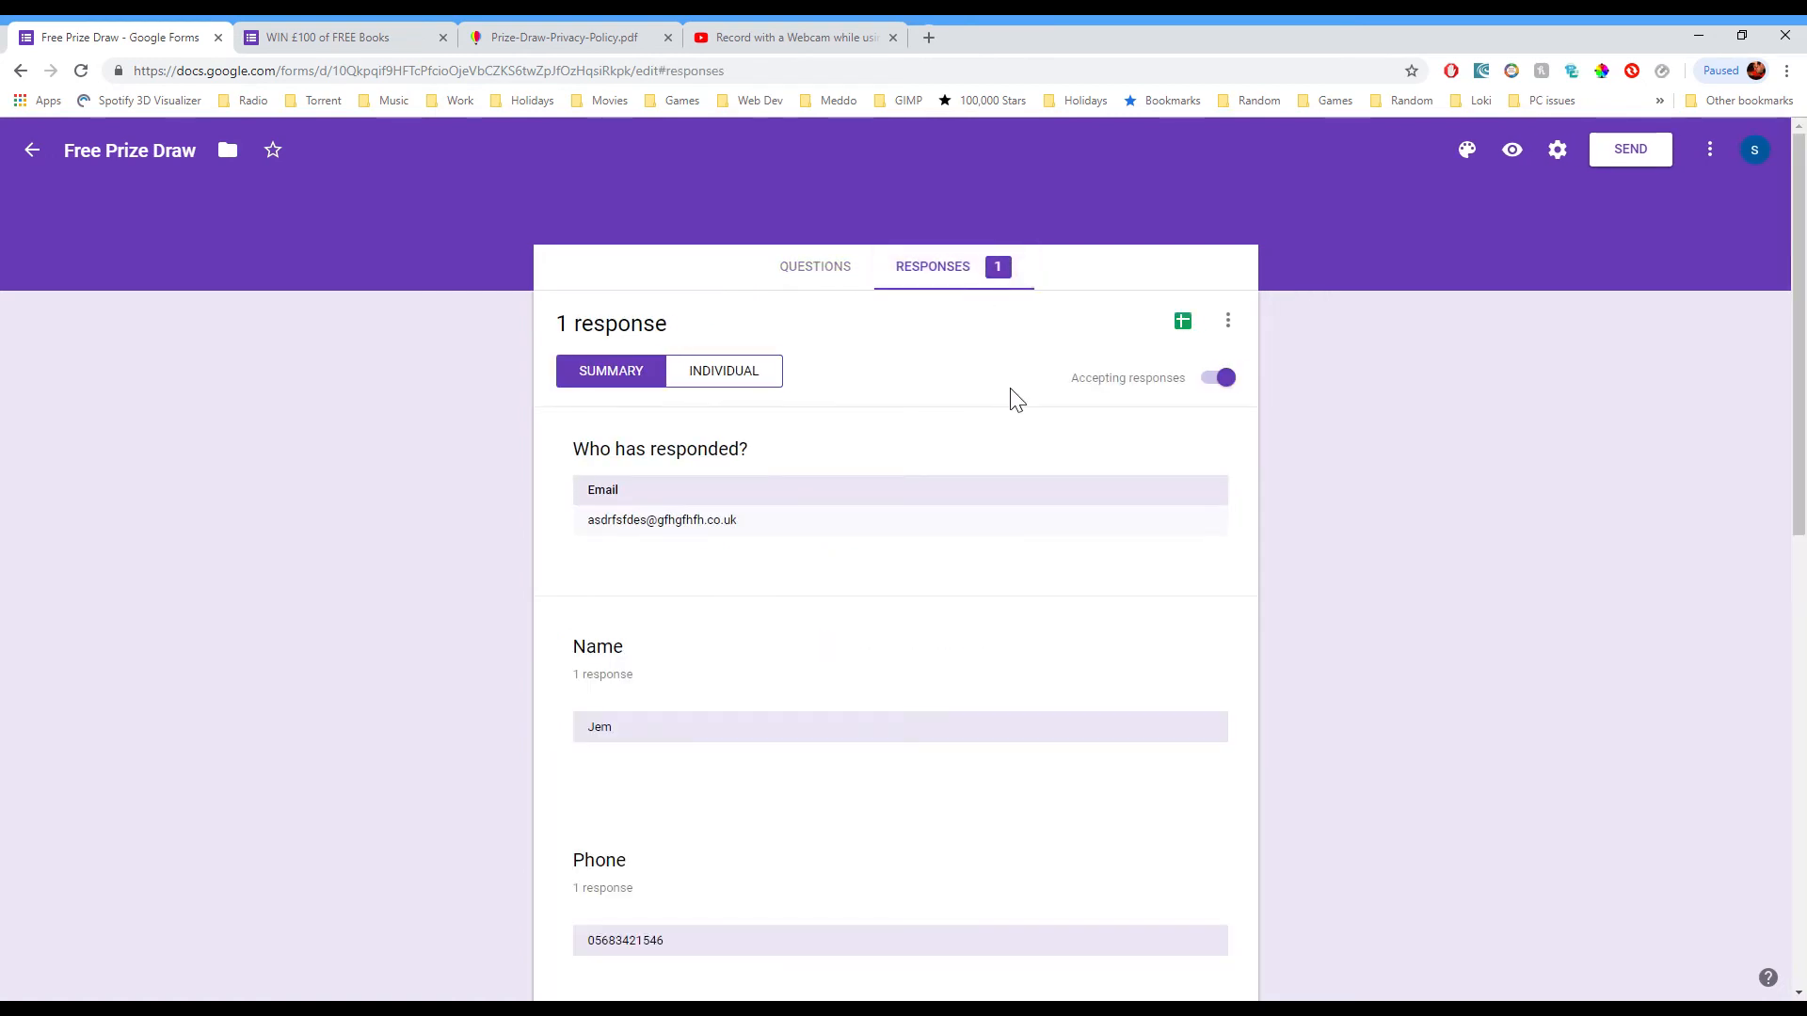
pyautogui.scroll(-2, 998, 433)
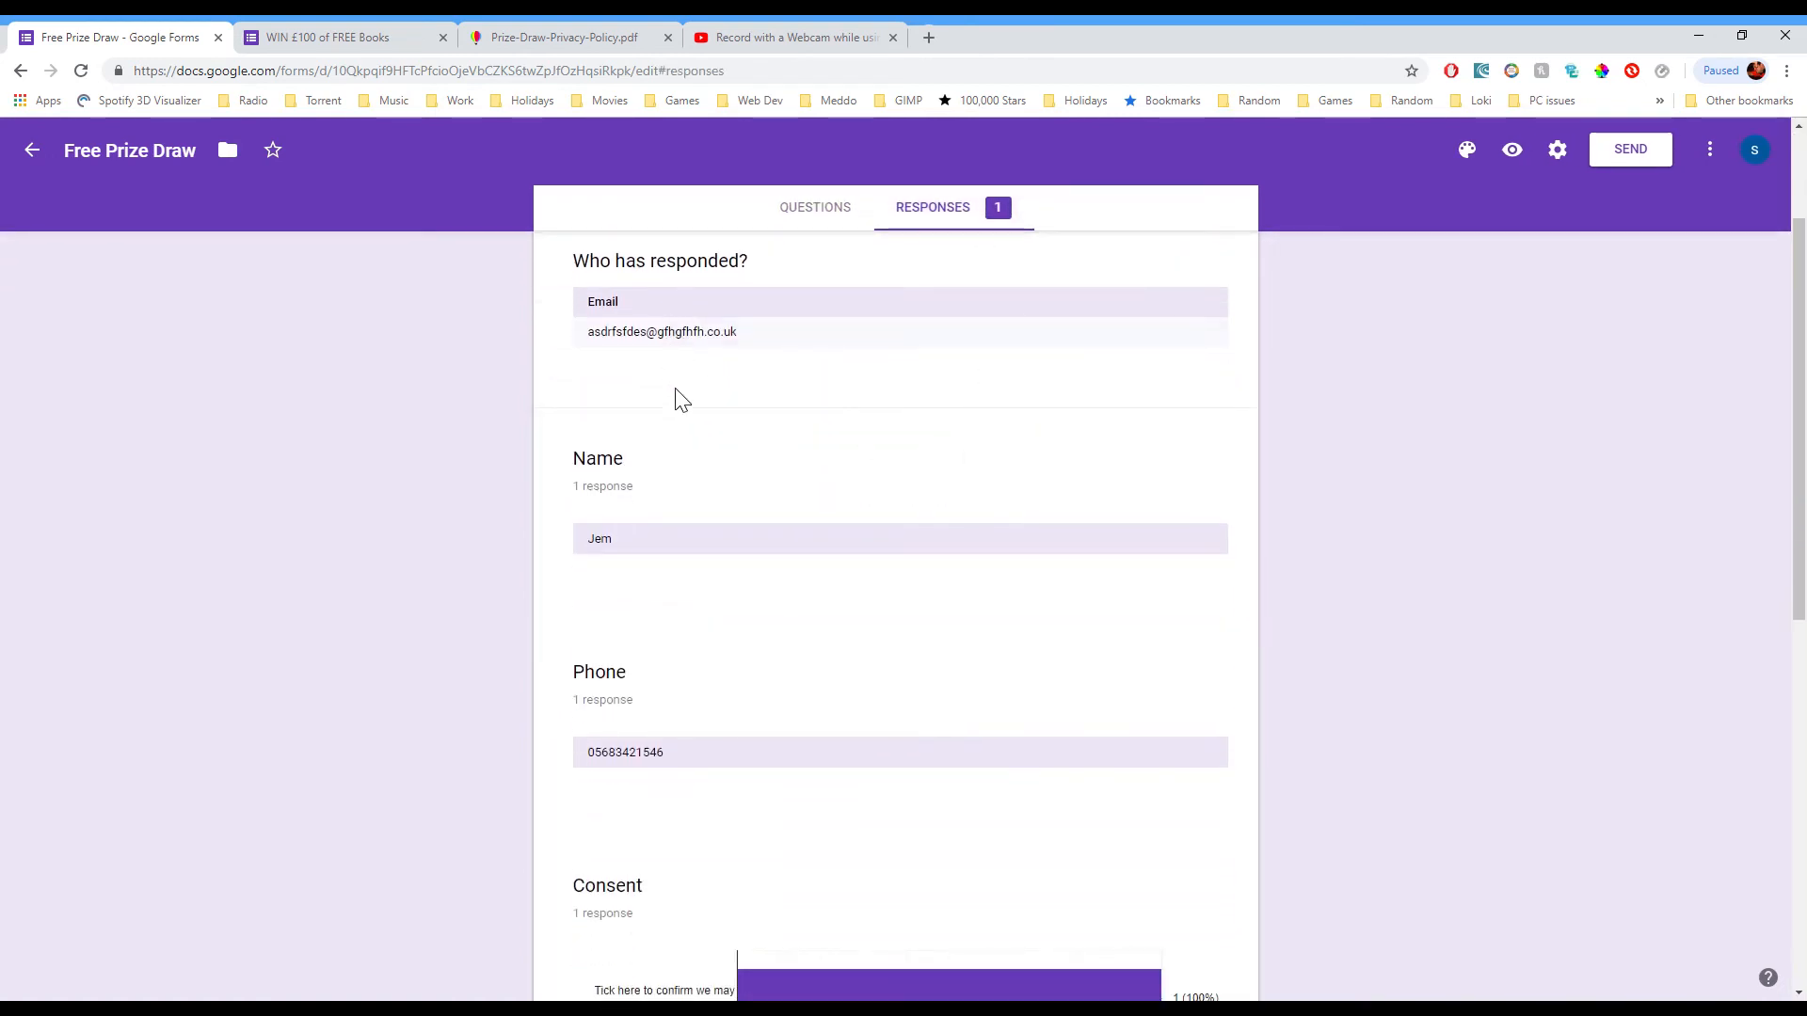
pyautogui.scroll(-2, 758, 859)
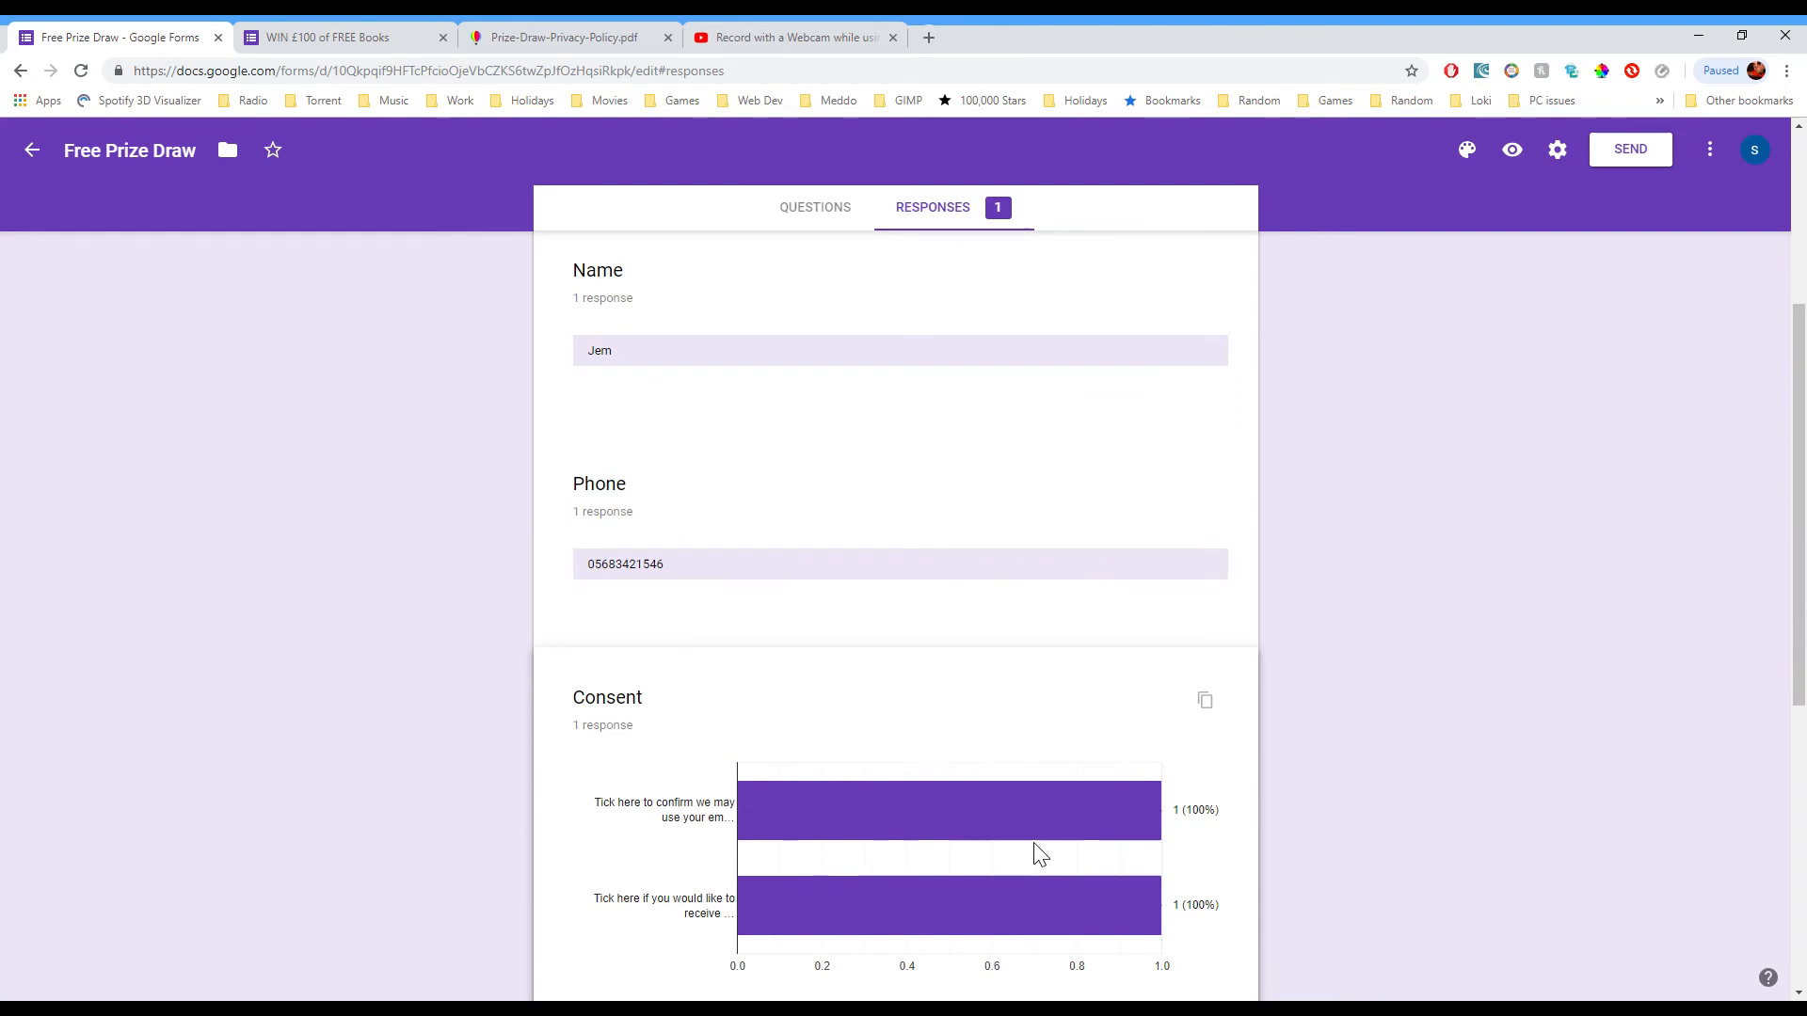
pyautogui.scroll(-6, 1009, 858)
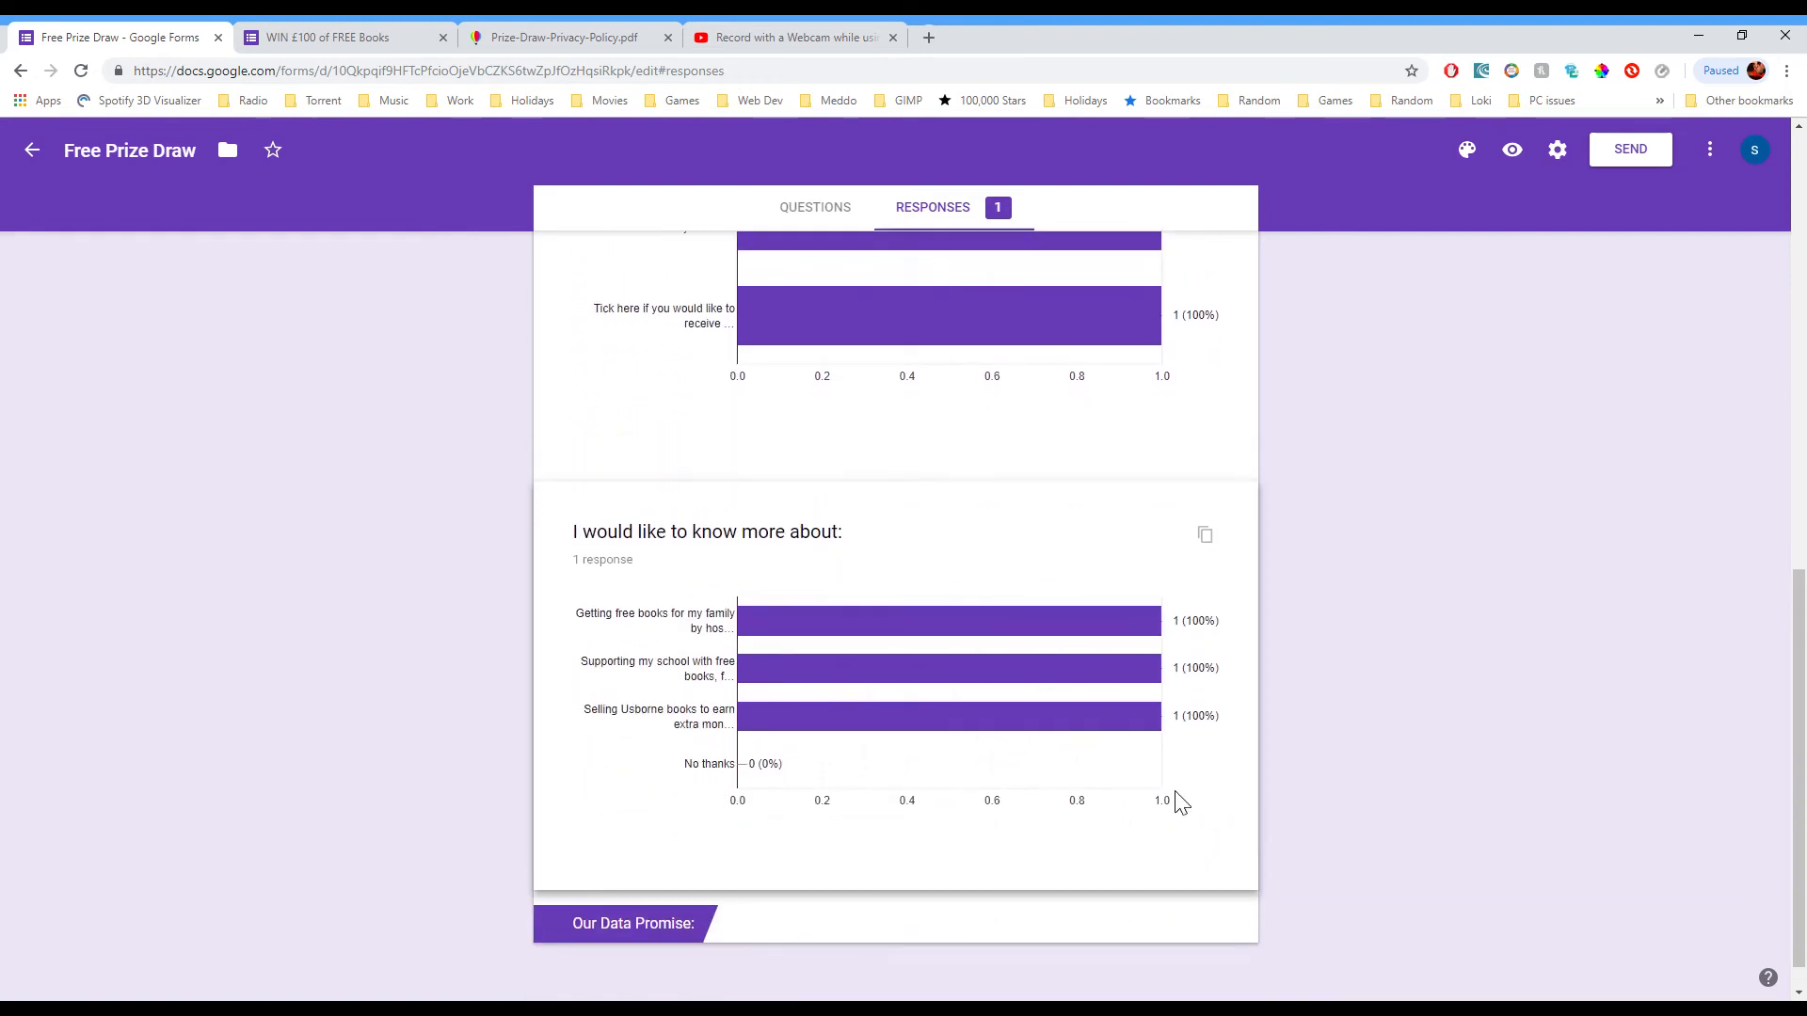
pyautogui.scroll(12, 1179, 801)
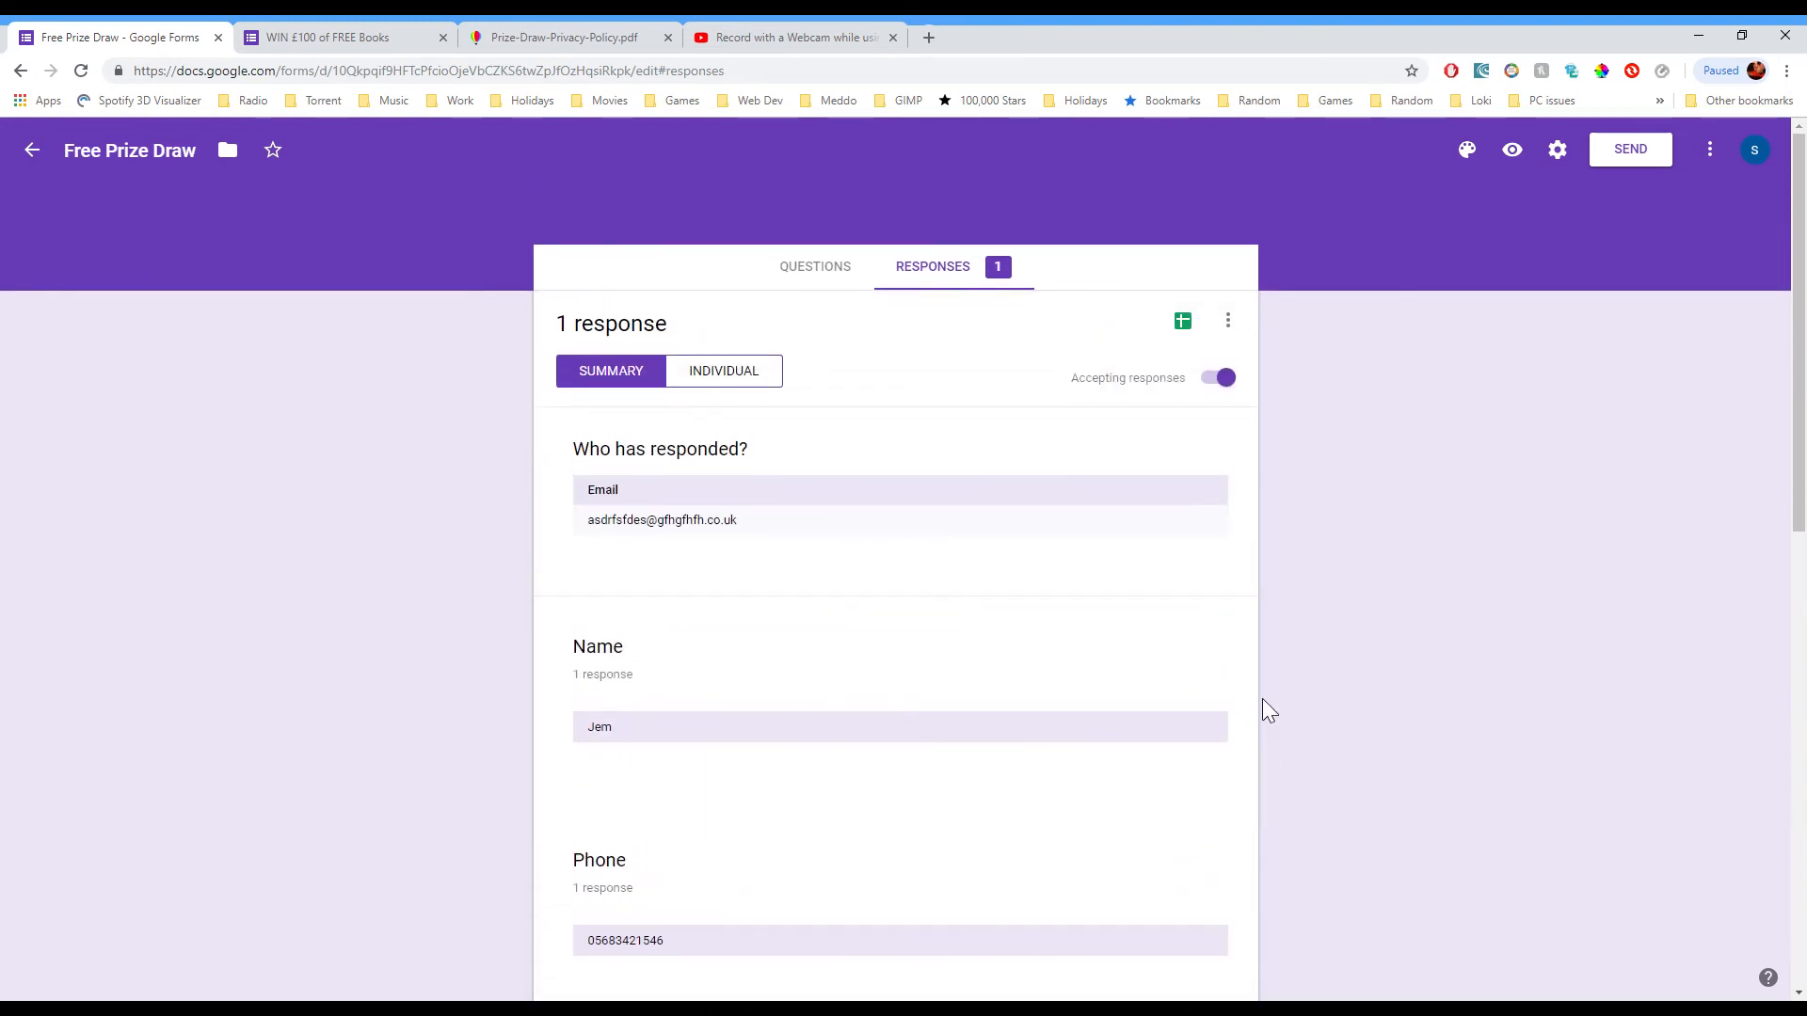
# Step: Link the form's responses to a new spreadsheet named Free Prize Draw (Responses)
pyautogui.click(1198, 325)
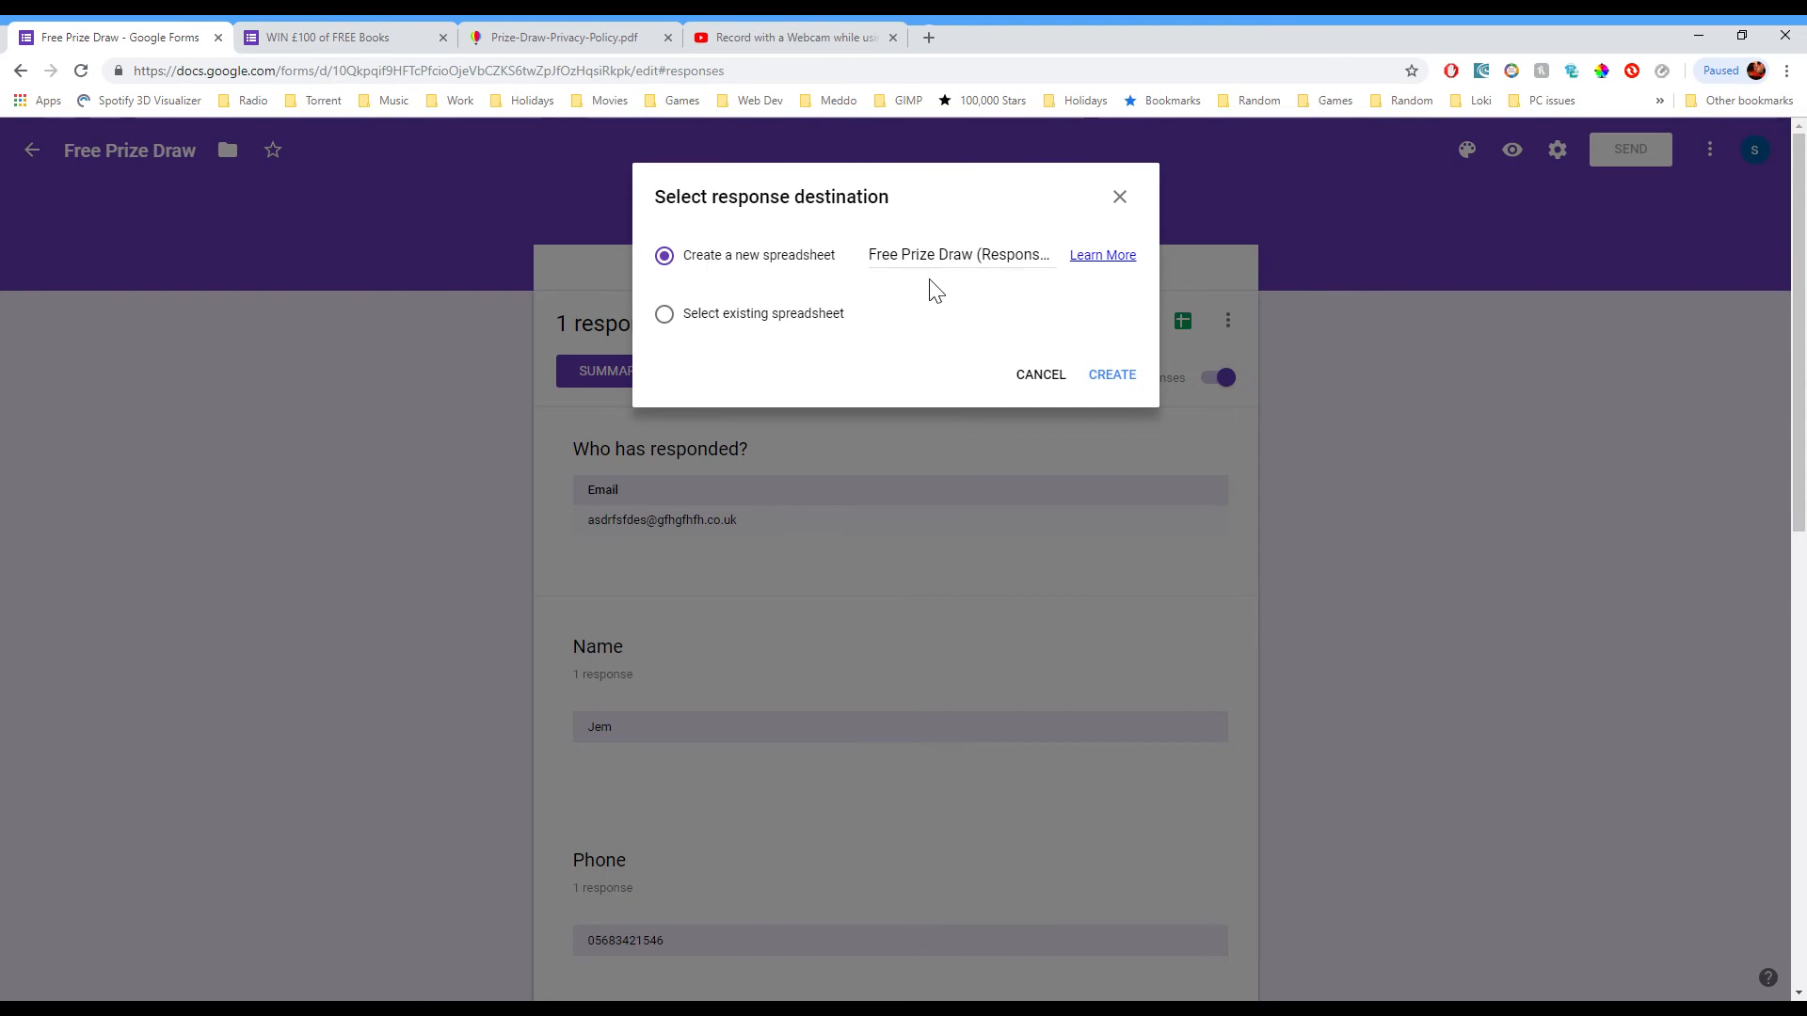
pyautogui.click(1114, 375)
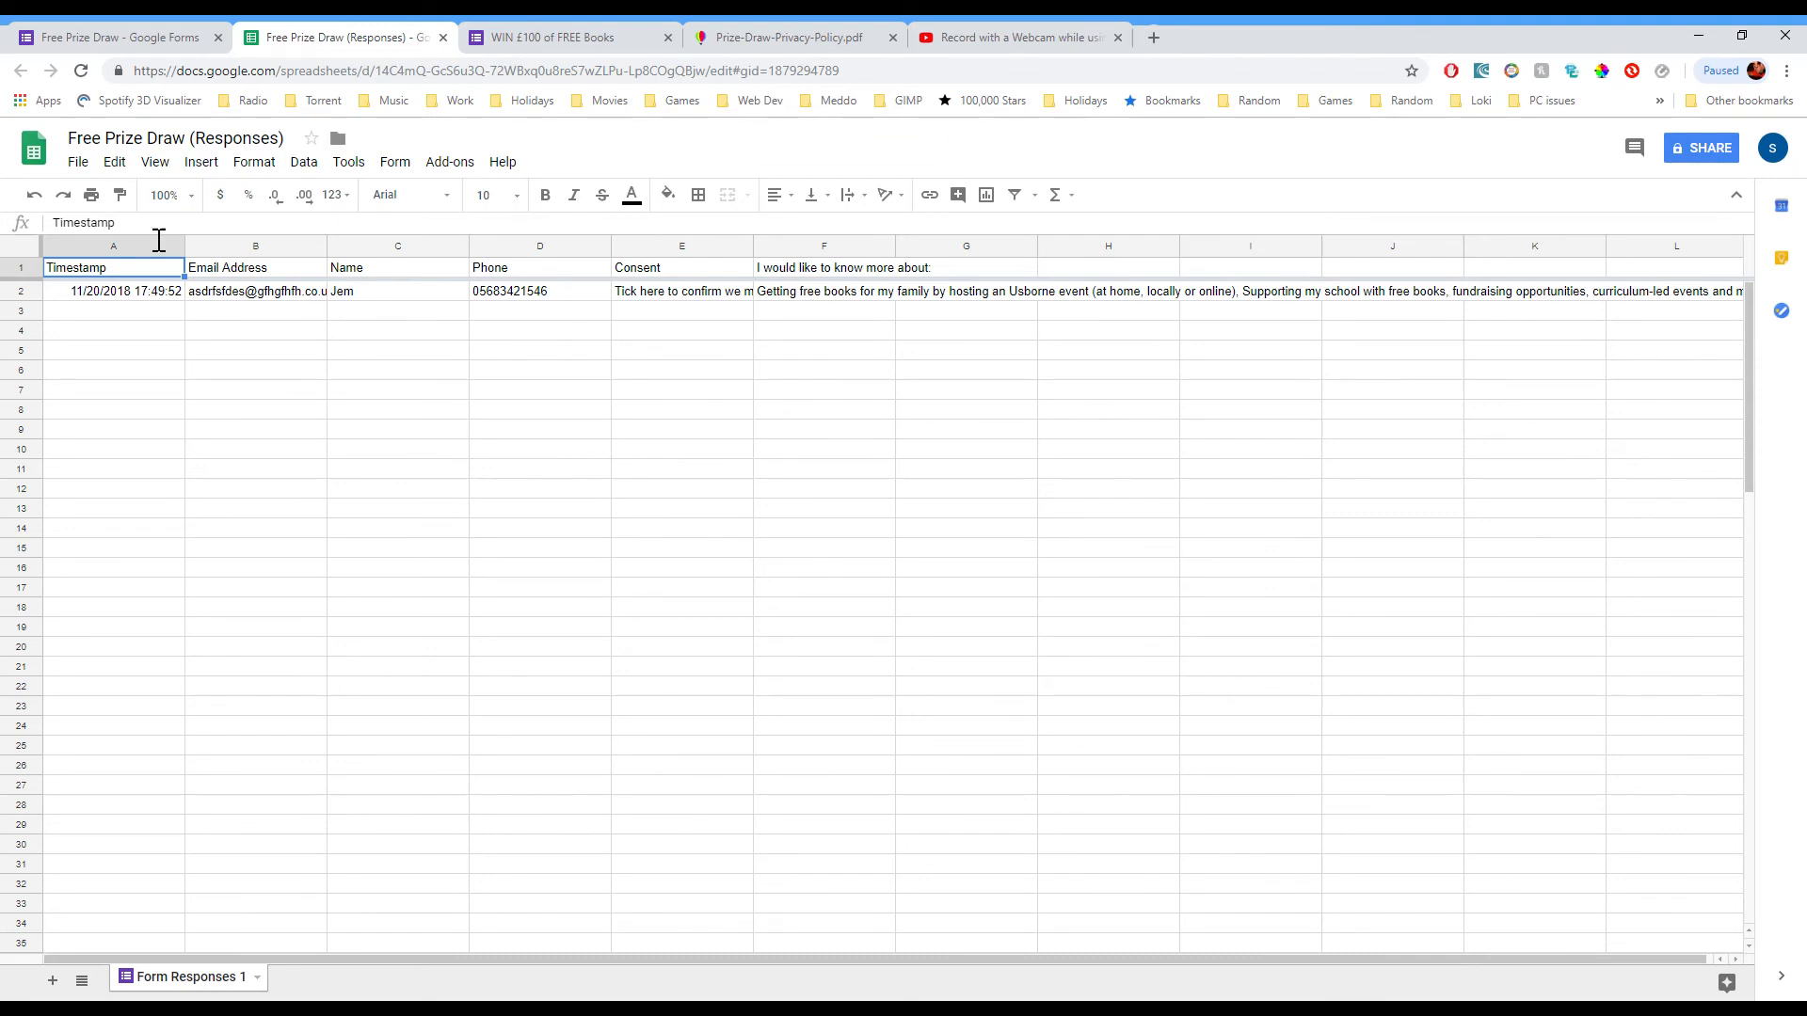
# Step: Review the test entry's timestamp, email, name and interests in row 2, then open the form's Send dialog
pyautogui.click(154, 297)
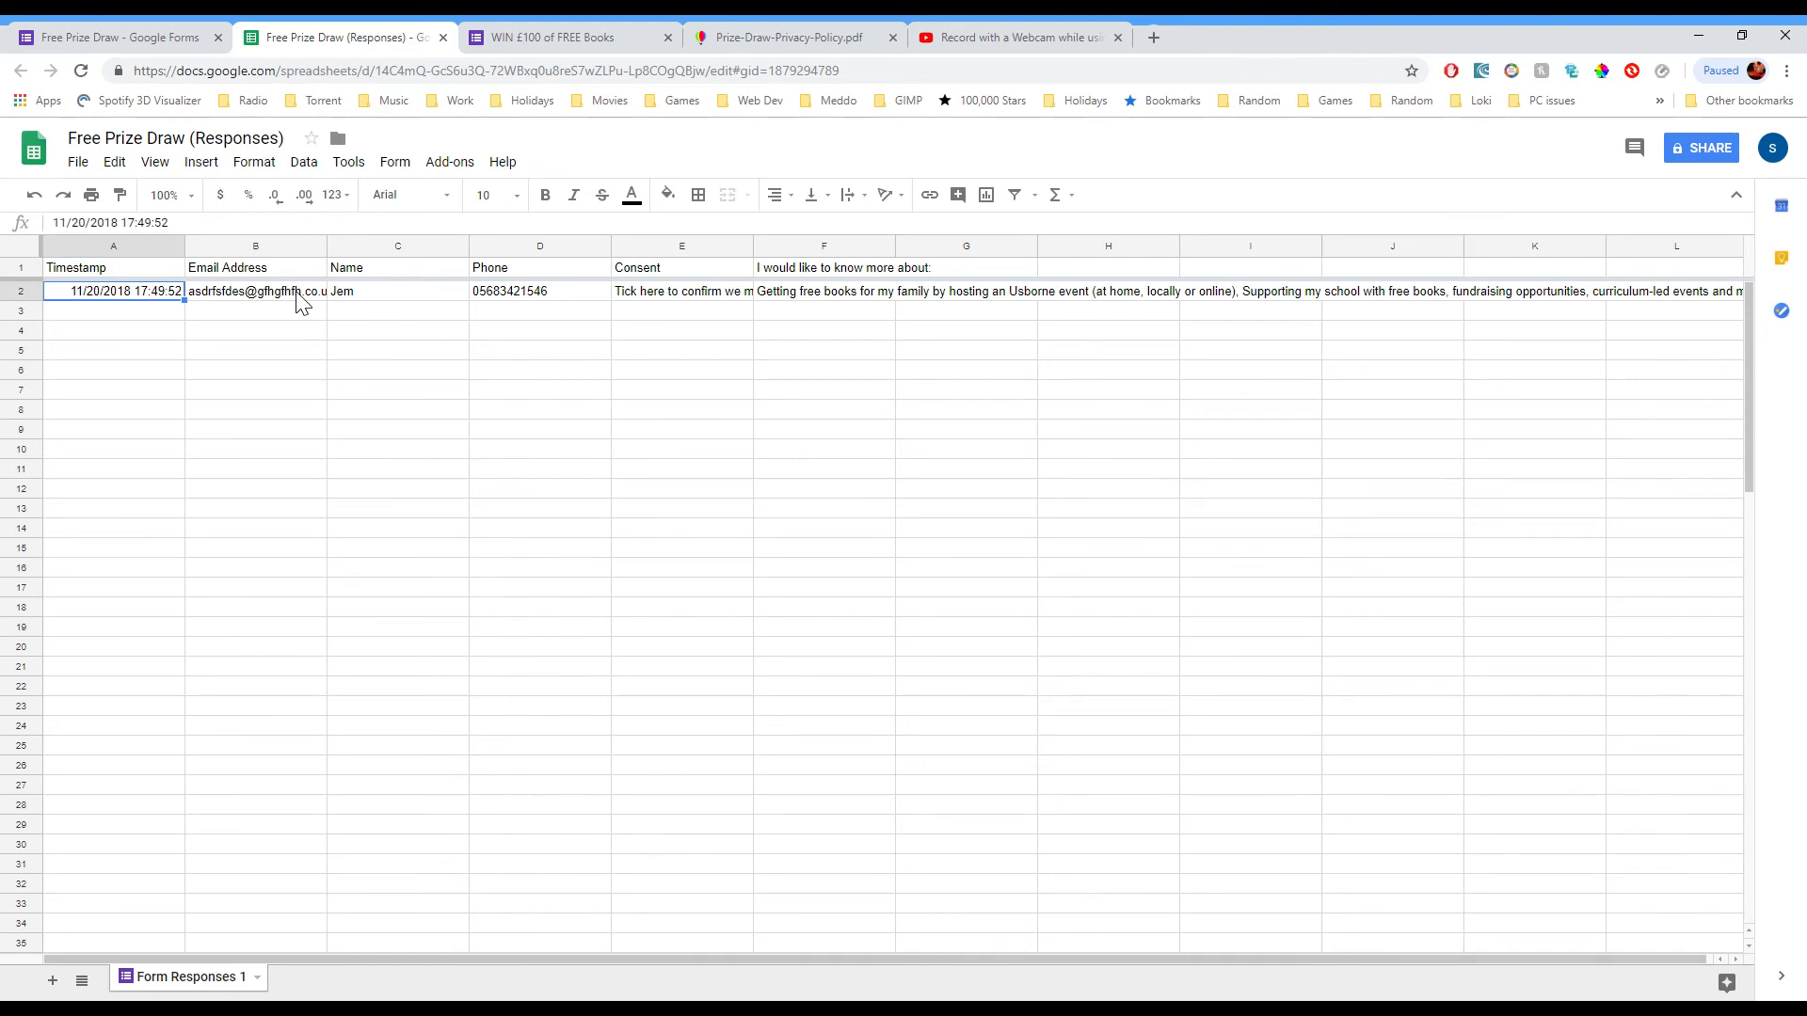
pyautogui.press('Right')
pyautogui.press('Right')
pyautogui.press('Right')
pyautogui.press('Right')
pyautogui.press('Right')
pyautogui.press('Left')
pyautogui.press('Left')
pyautogui.press('Left')
pyautogui.press('Left')
pyautogui.press('Left')
pyautogui.click(301, 296)
pyautogui.press('Right')
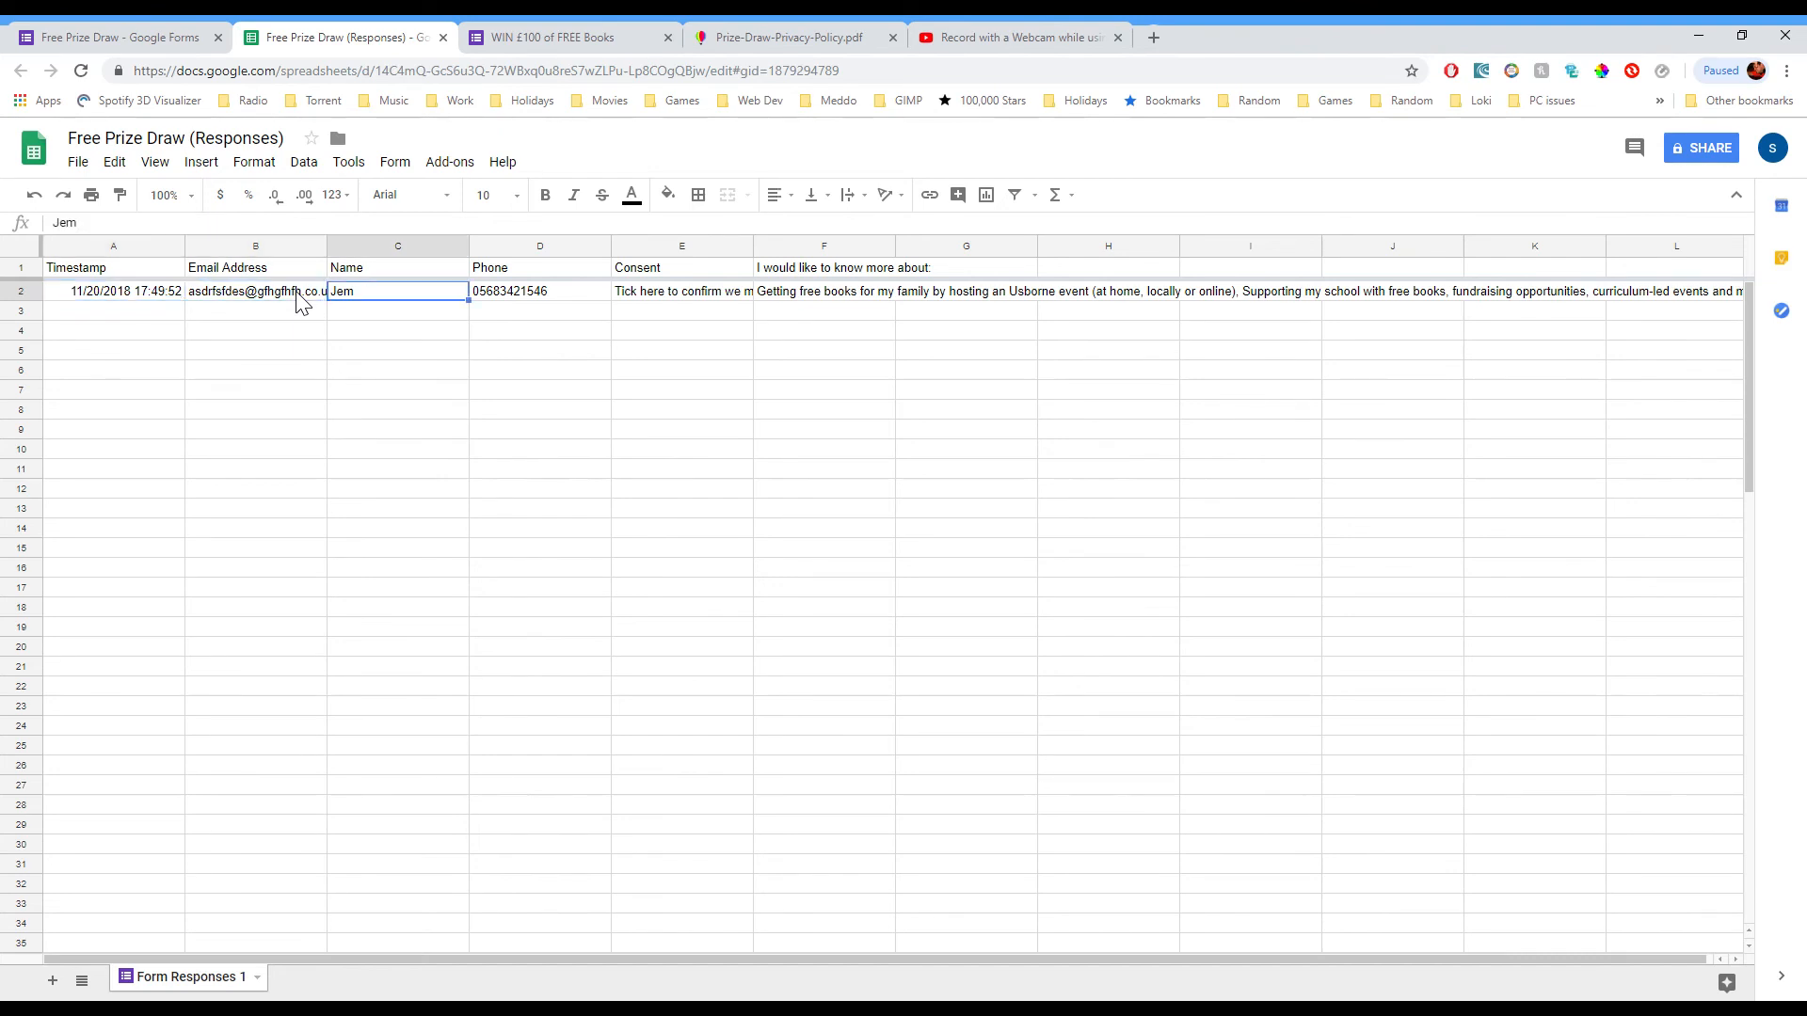
pyautogui.press('Right')
pyautogui.press('Right')
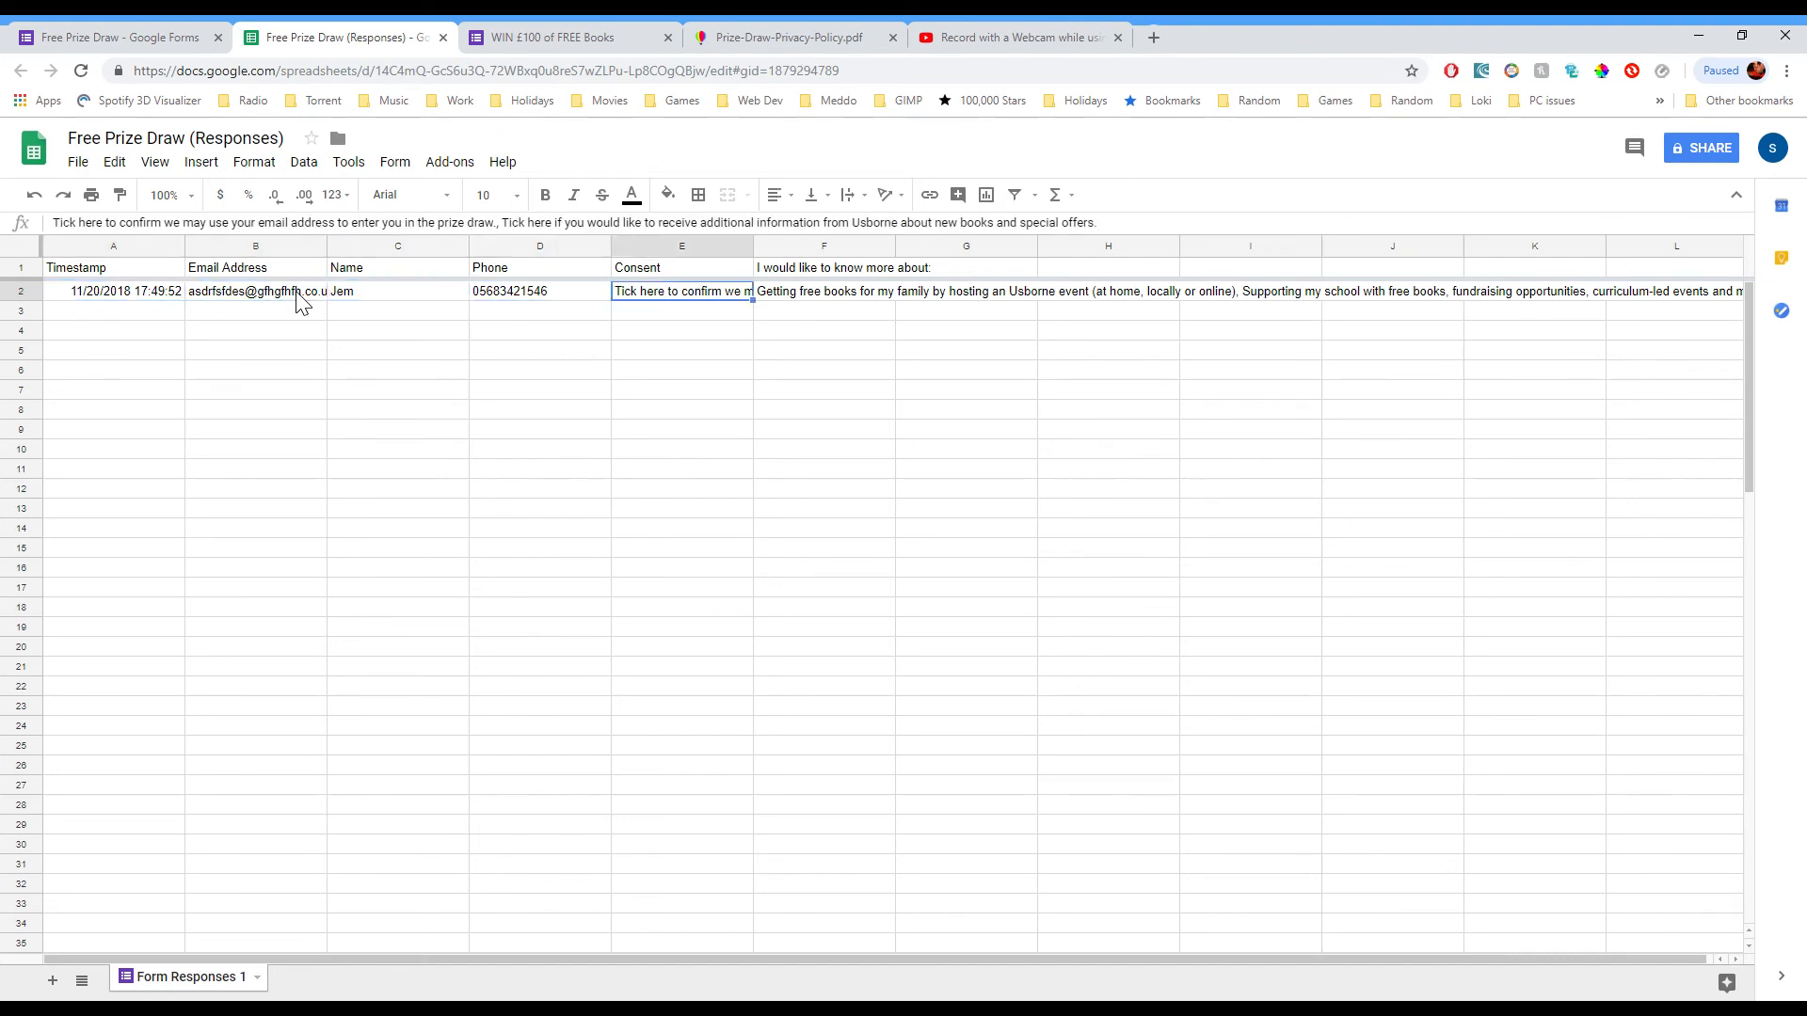
pyautogui.press('Right')
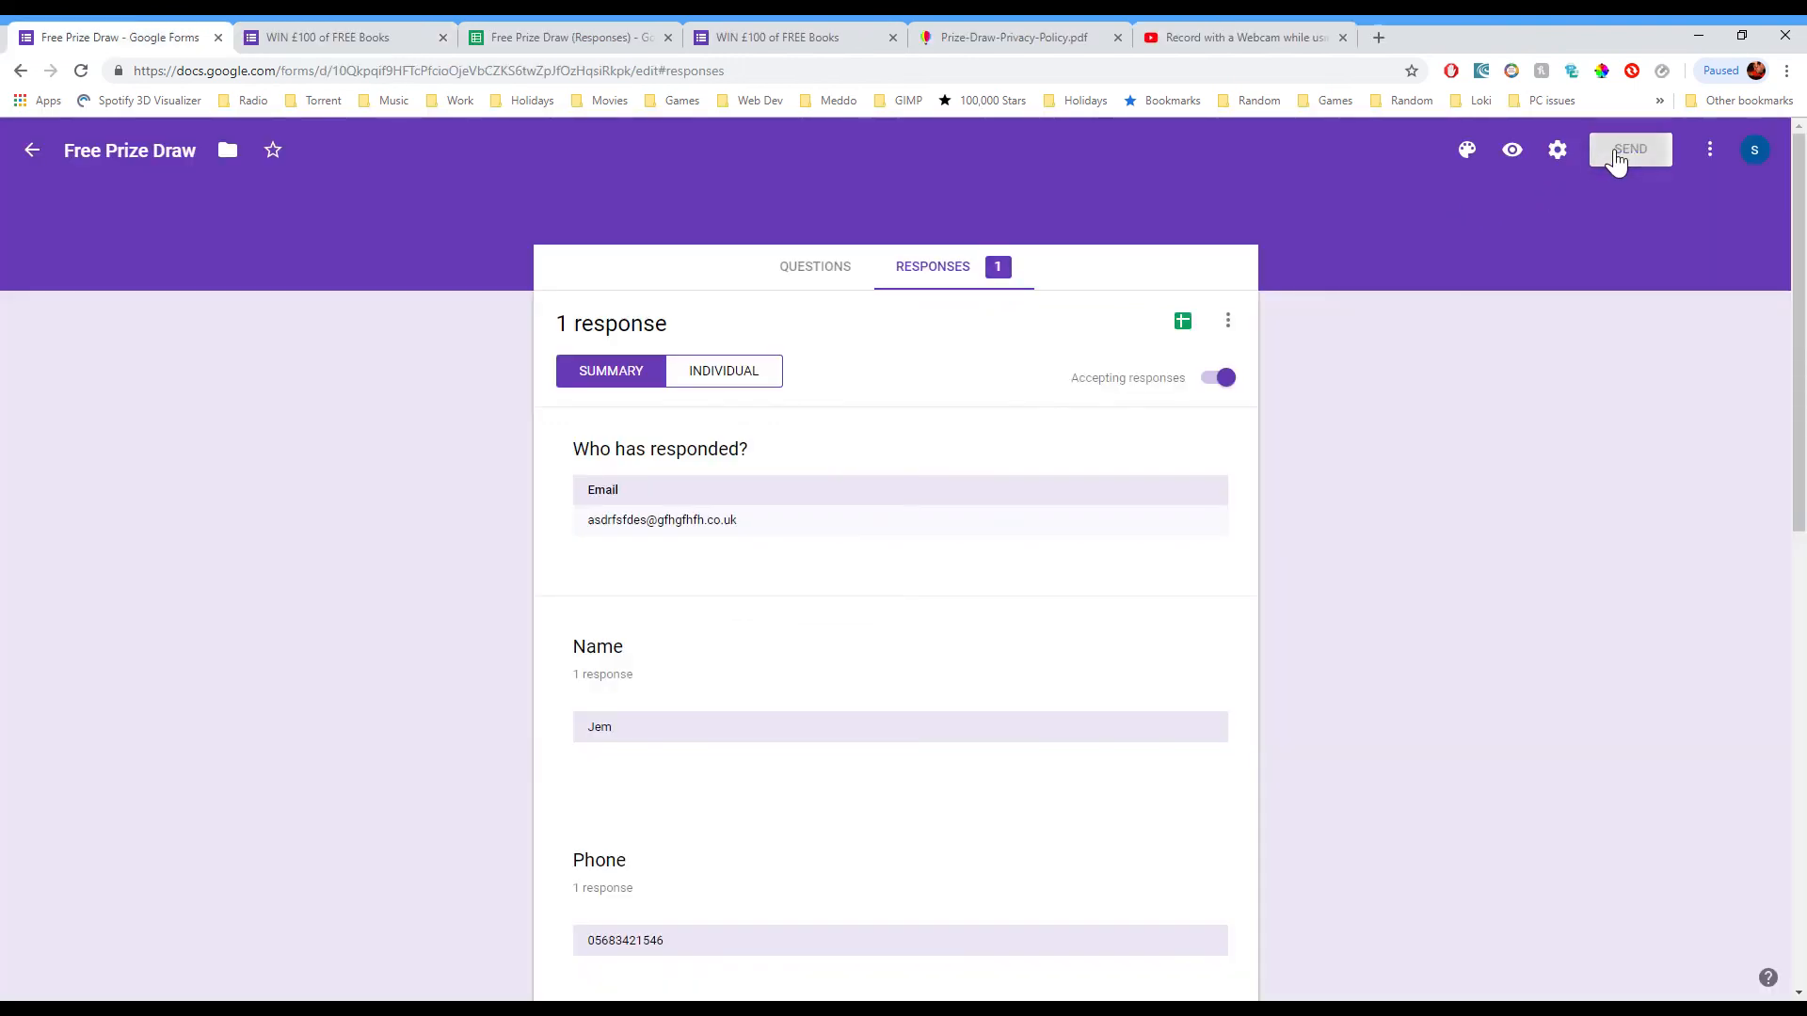
pyautogui.click(1629, 148)
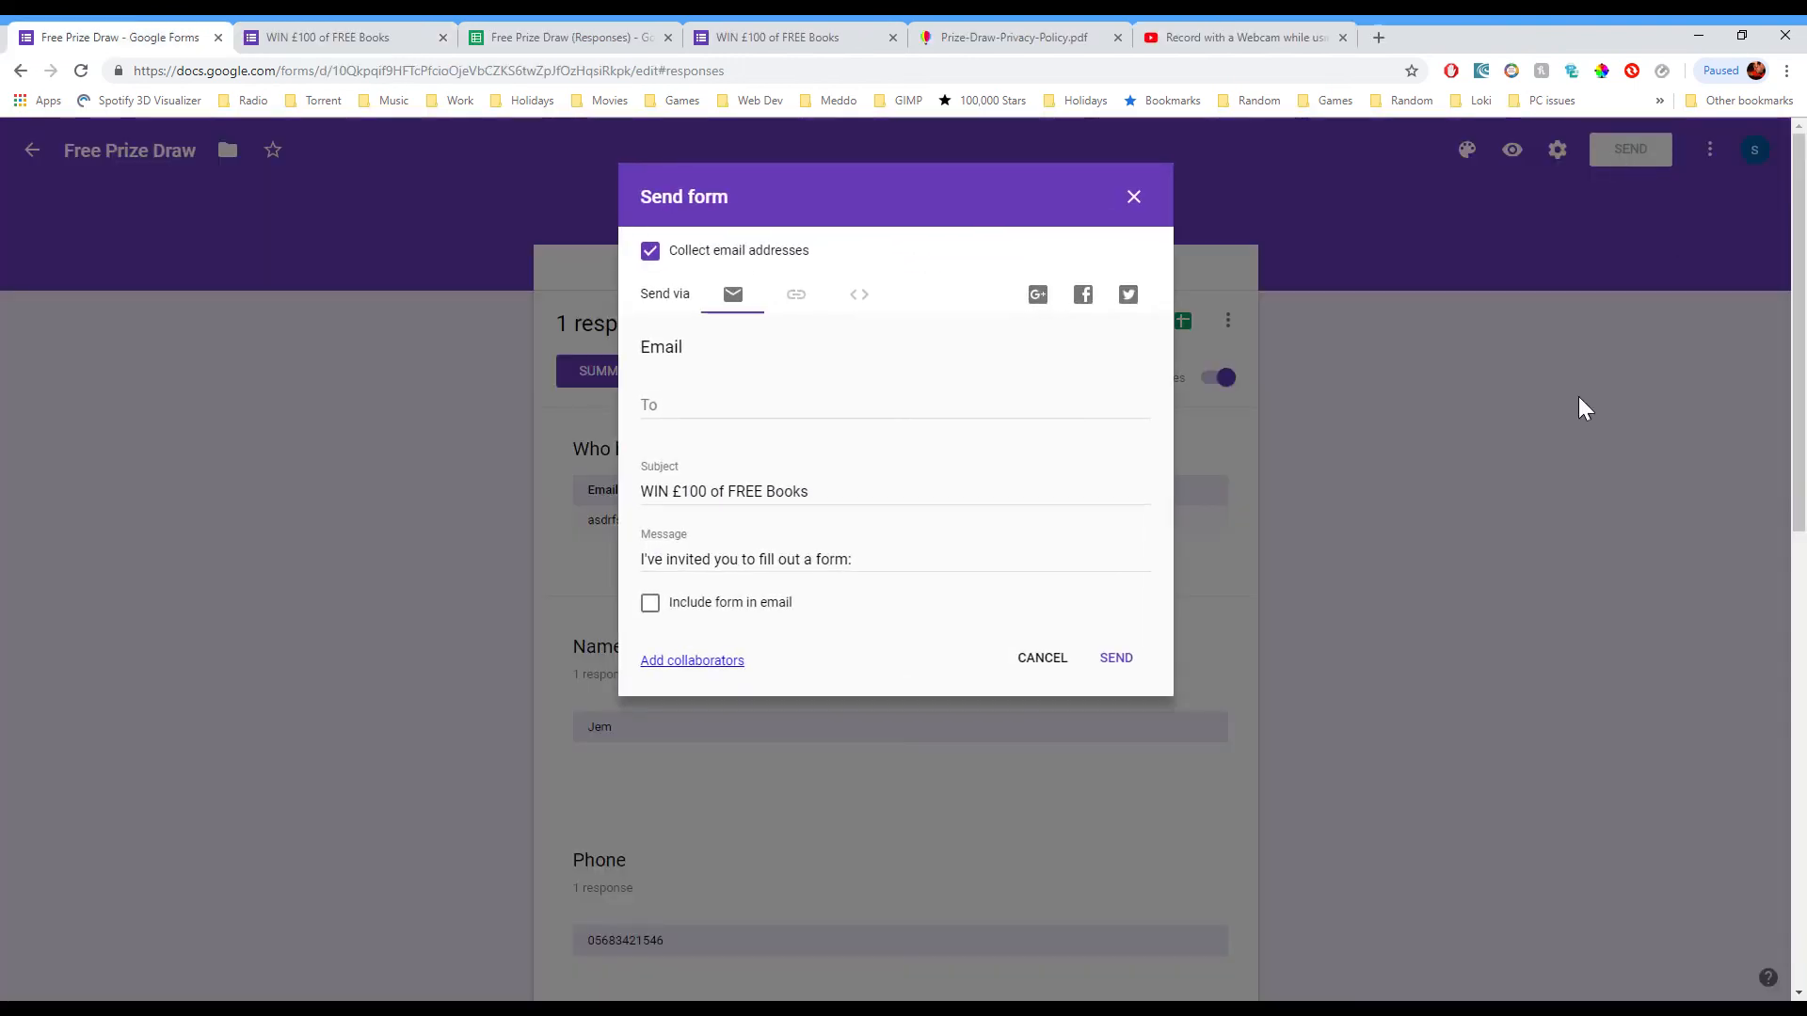
# Step: Switch to the form's shareable link and shorten it to a goo.gl address
pyautogui.click(796, 297)
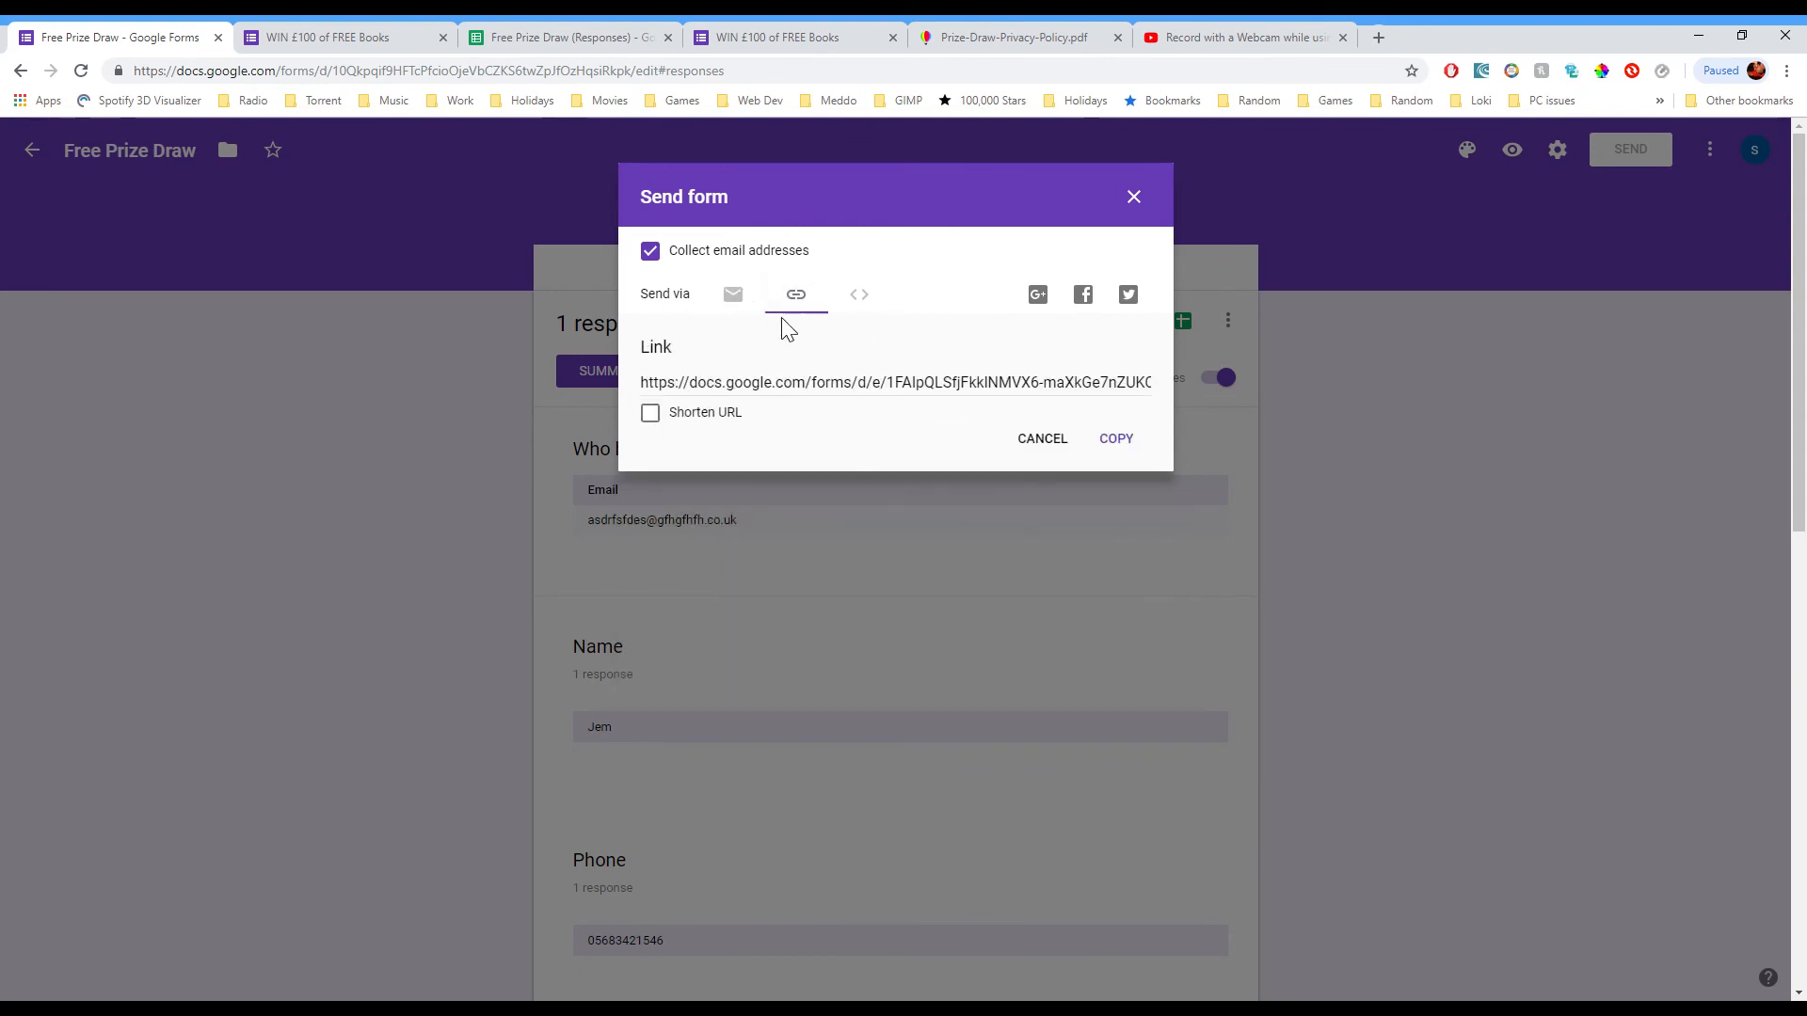
pyautogui.click(718, 397)
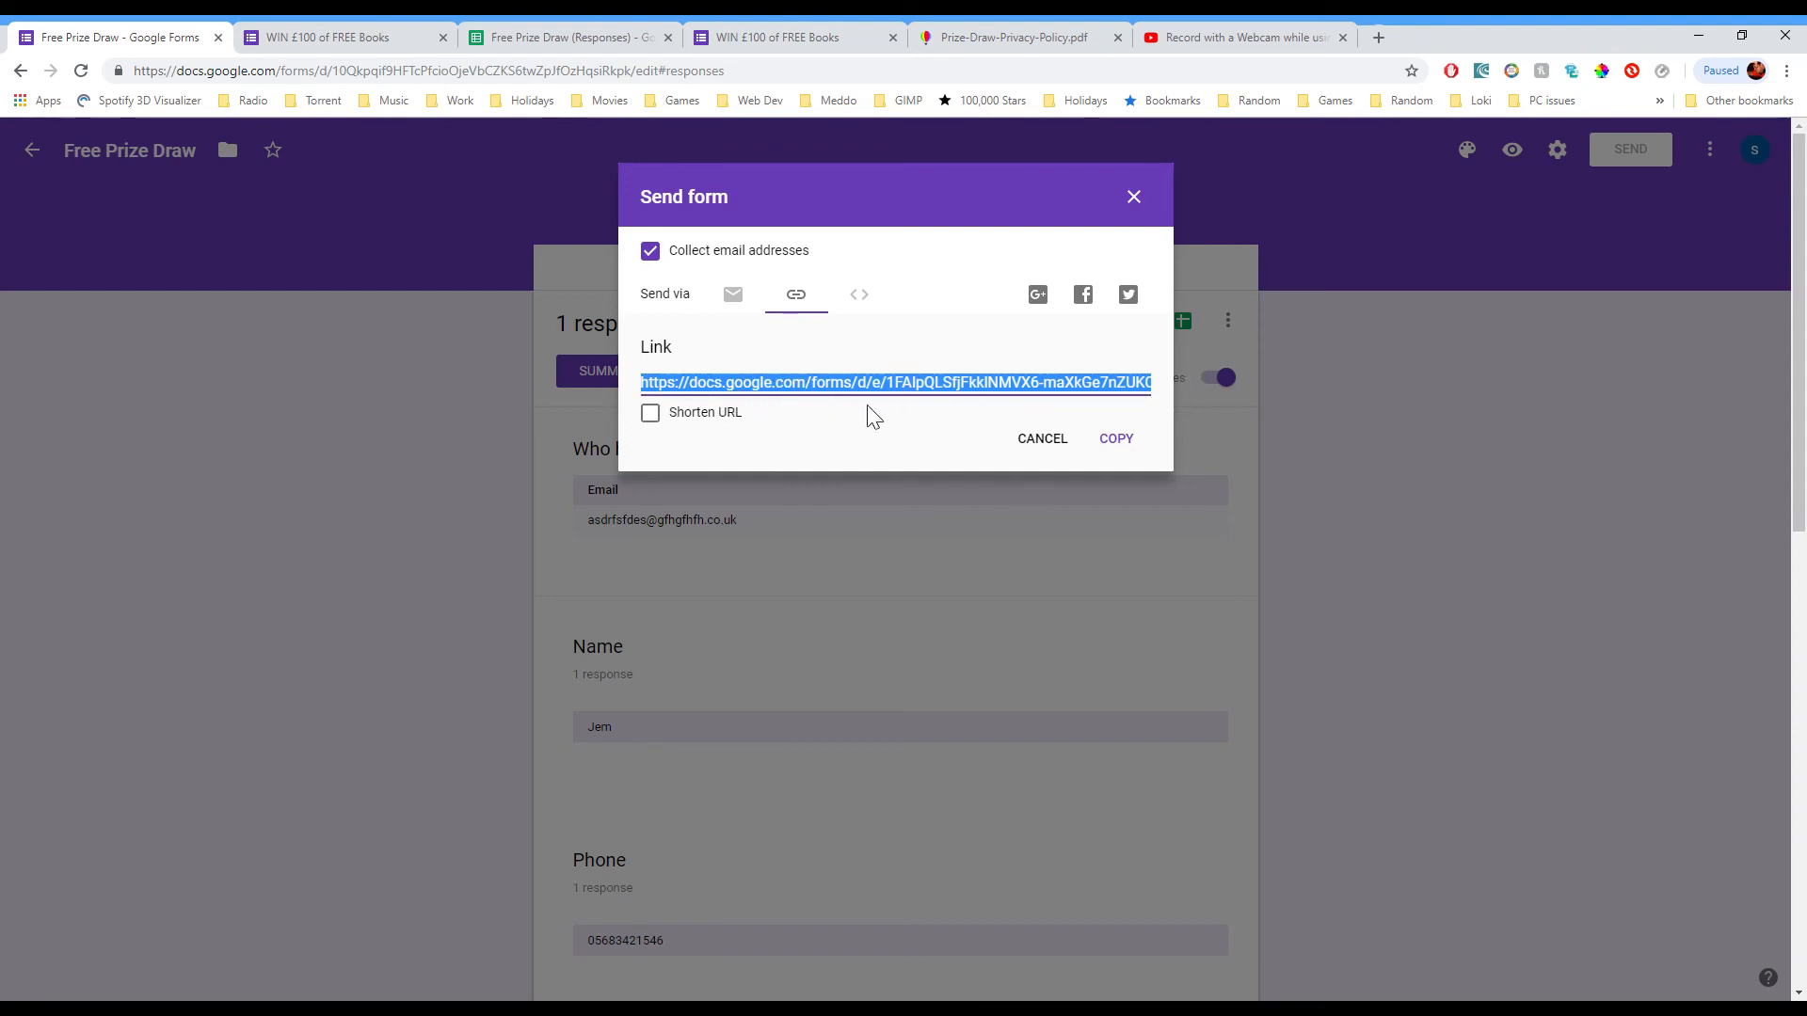
pyautogui.click(649, 413)
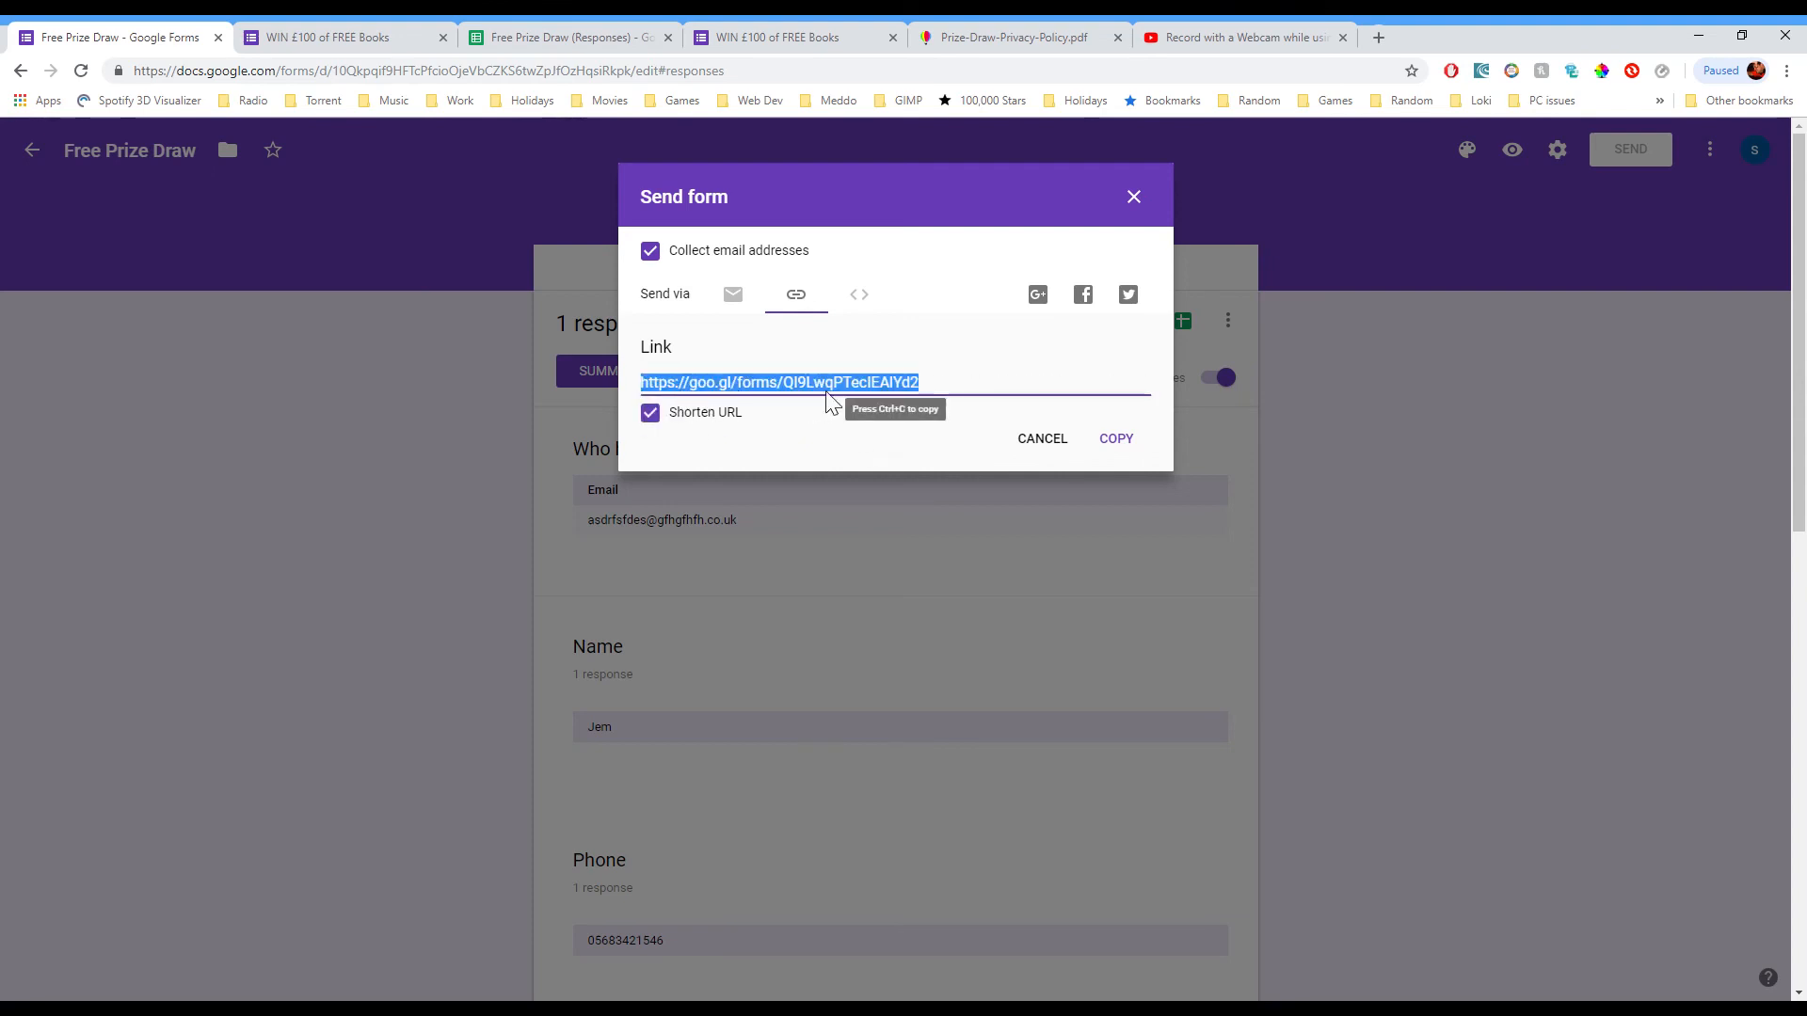